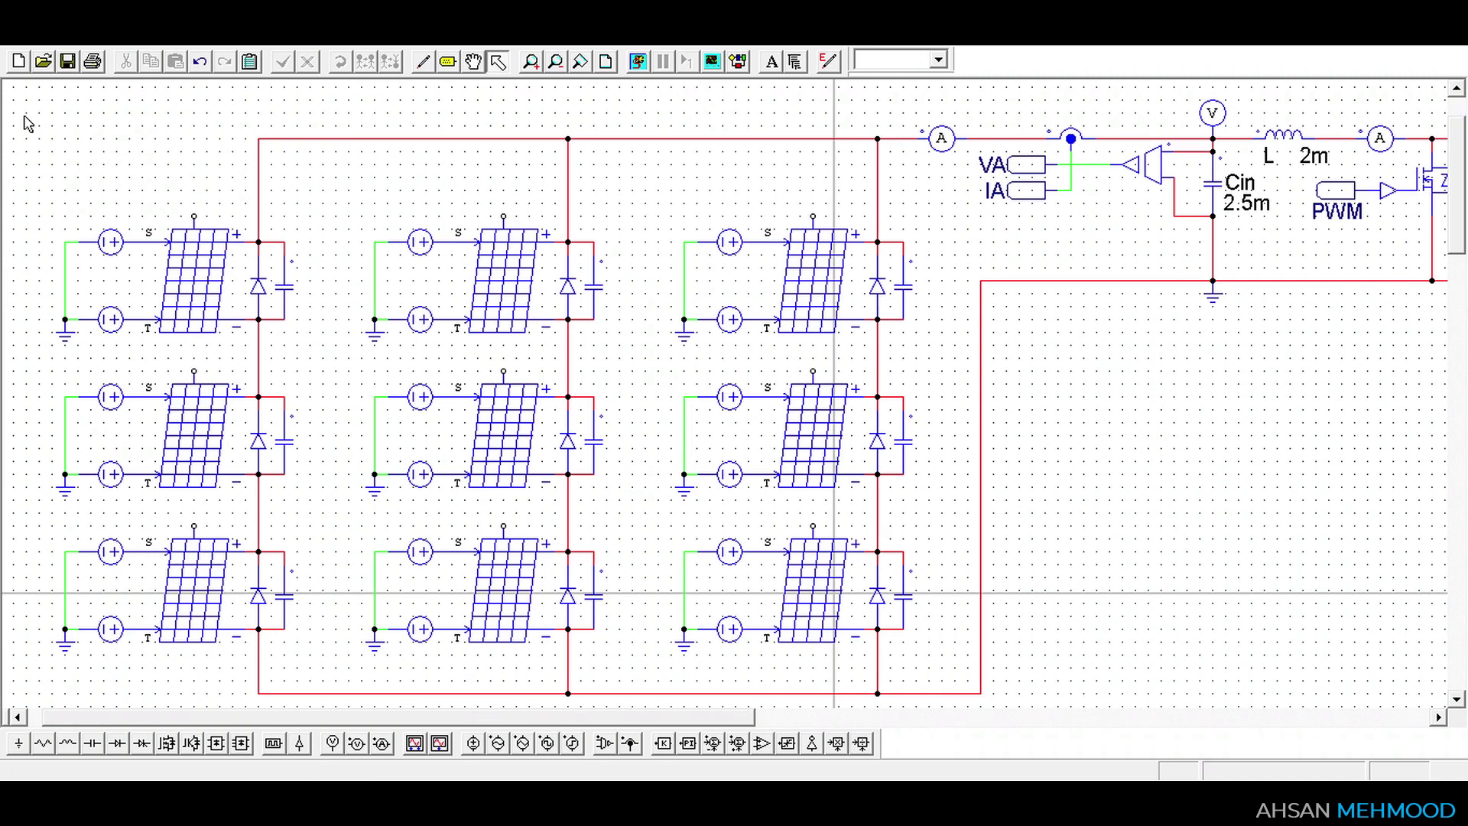
Select the PV array and the boost converter stage, then clear the selection
left_click_drag(28, 124, 764, 636)
left_click_drag(934, 723, 935, 724)
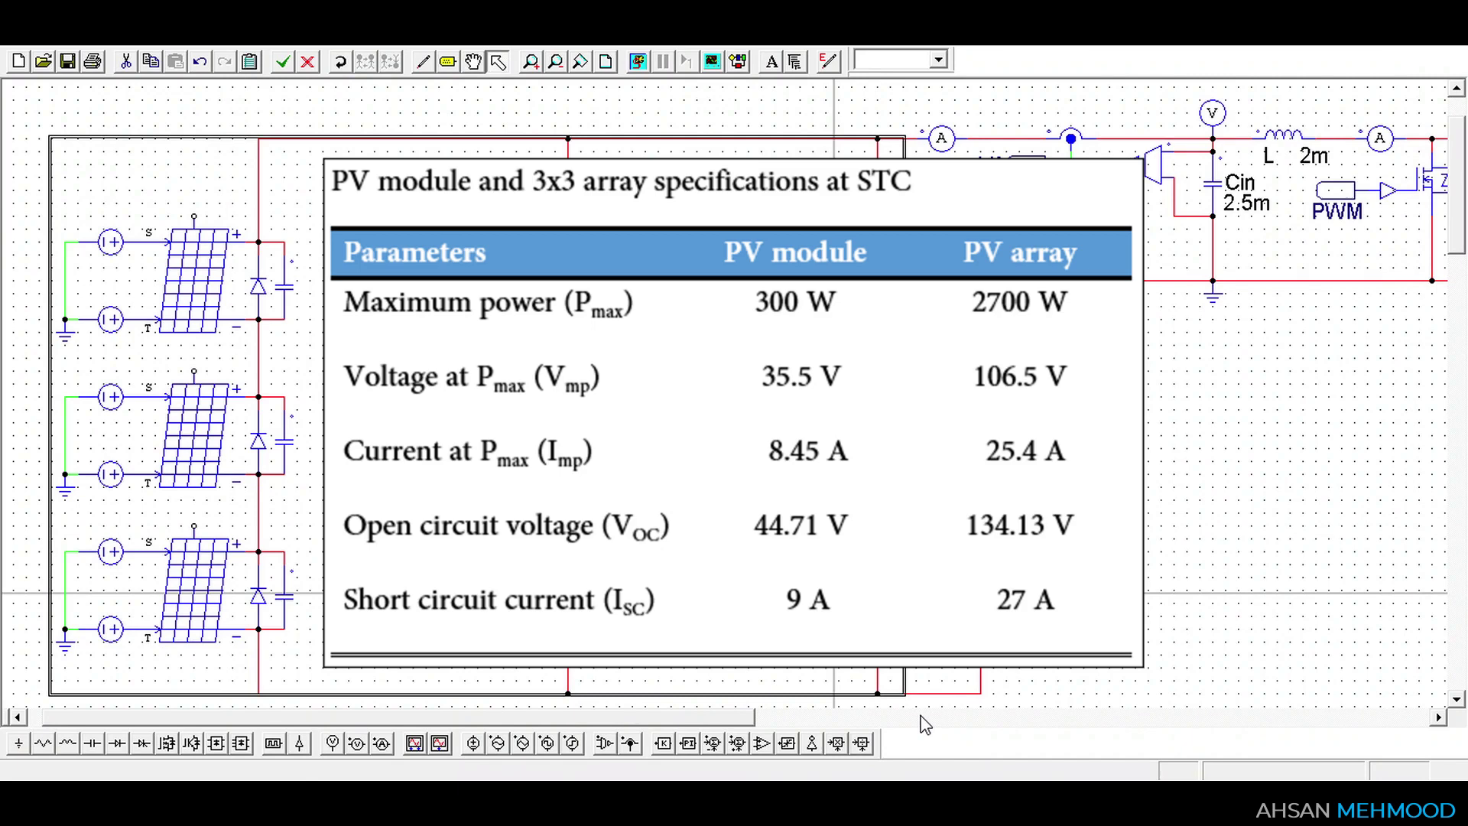
left_click_drag(756, 719, 918, 748)
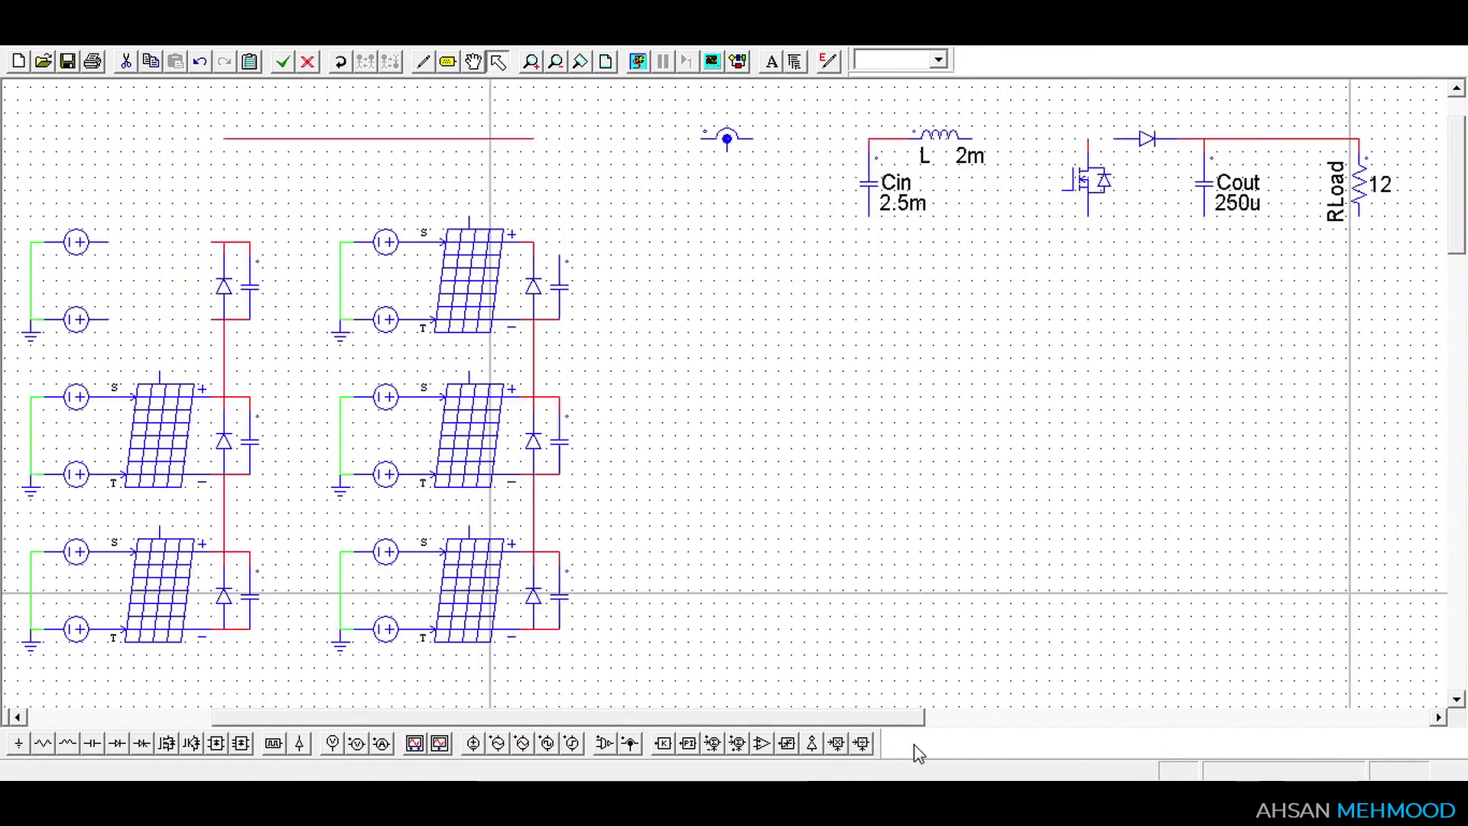
left_click_drag(844, 91, 1420, 334)
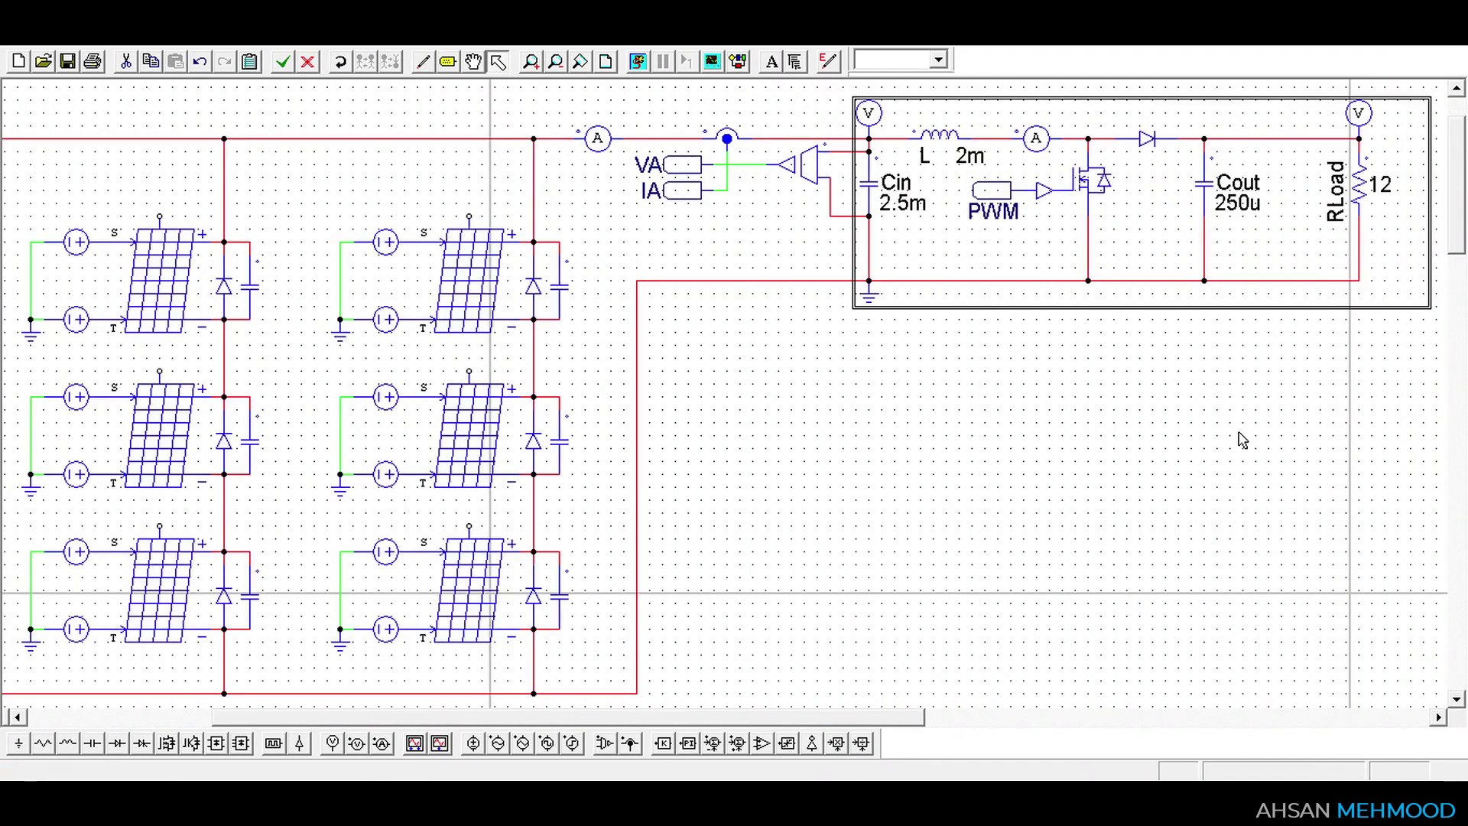
left_click_drag(876, 719, 1116, 727)
left_click(631, 568)
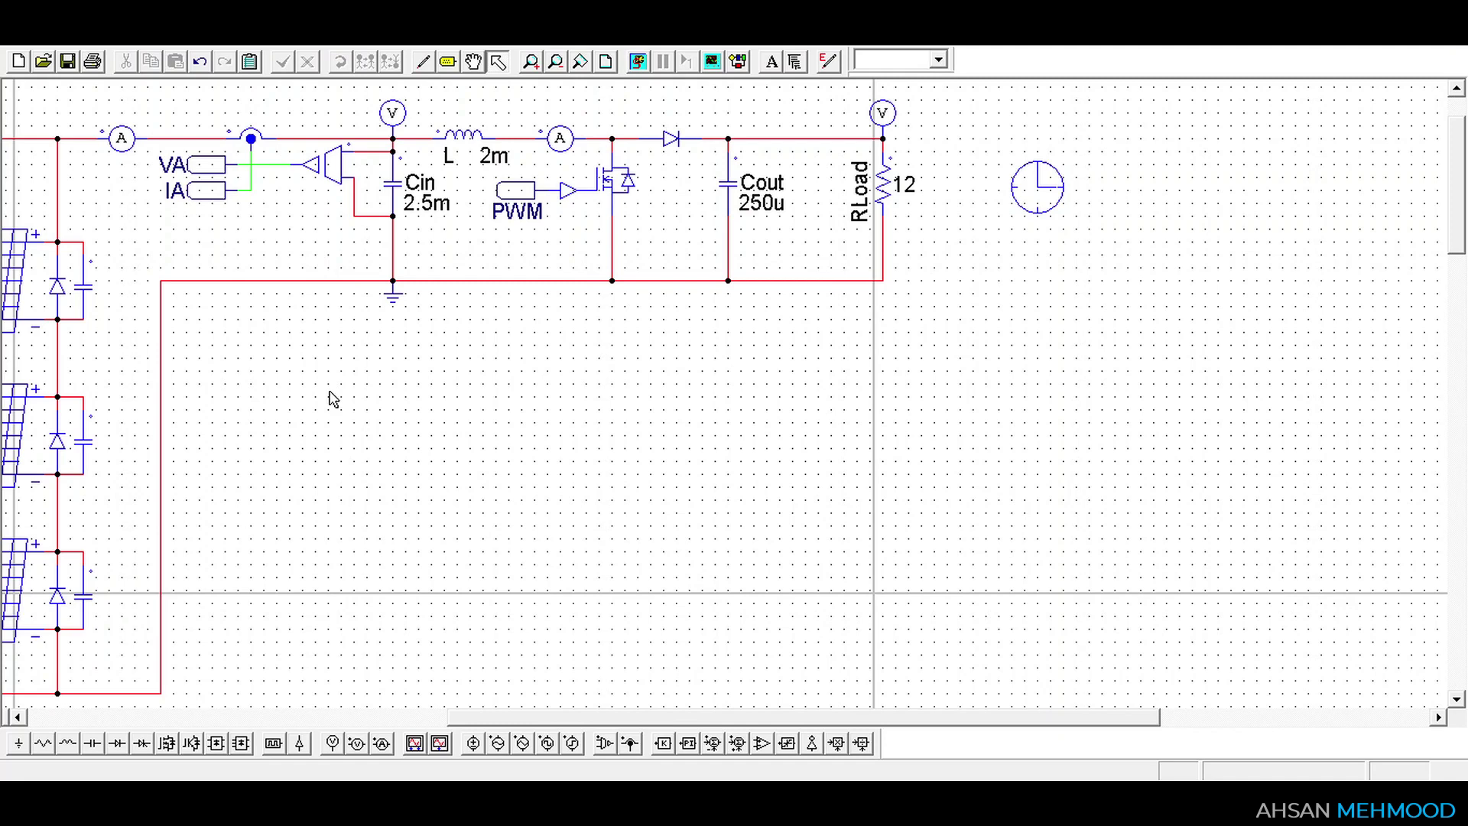
Enlarge the Library Browser, search 'consta' and place Constant elements
left_click(794, 66)
left_click_drag(545, 551, 524, 678)
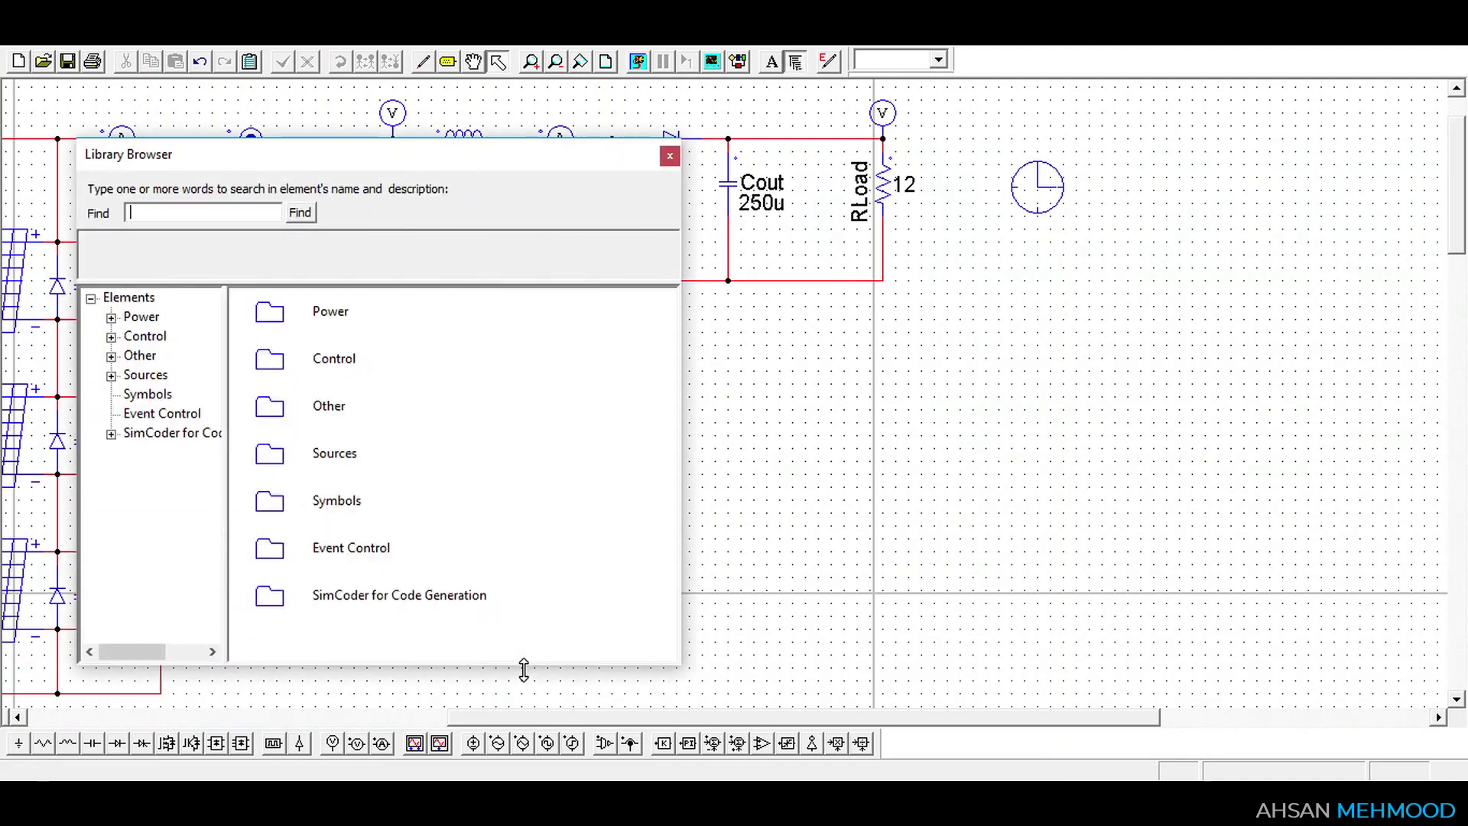
left_click(237, 453)
left_click_drag(229, 459, 314, 461)
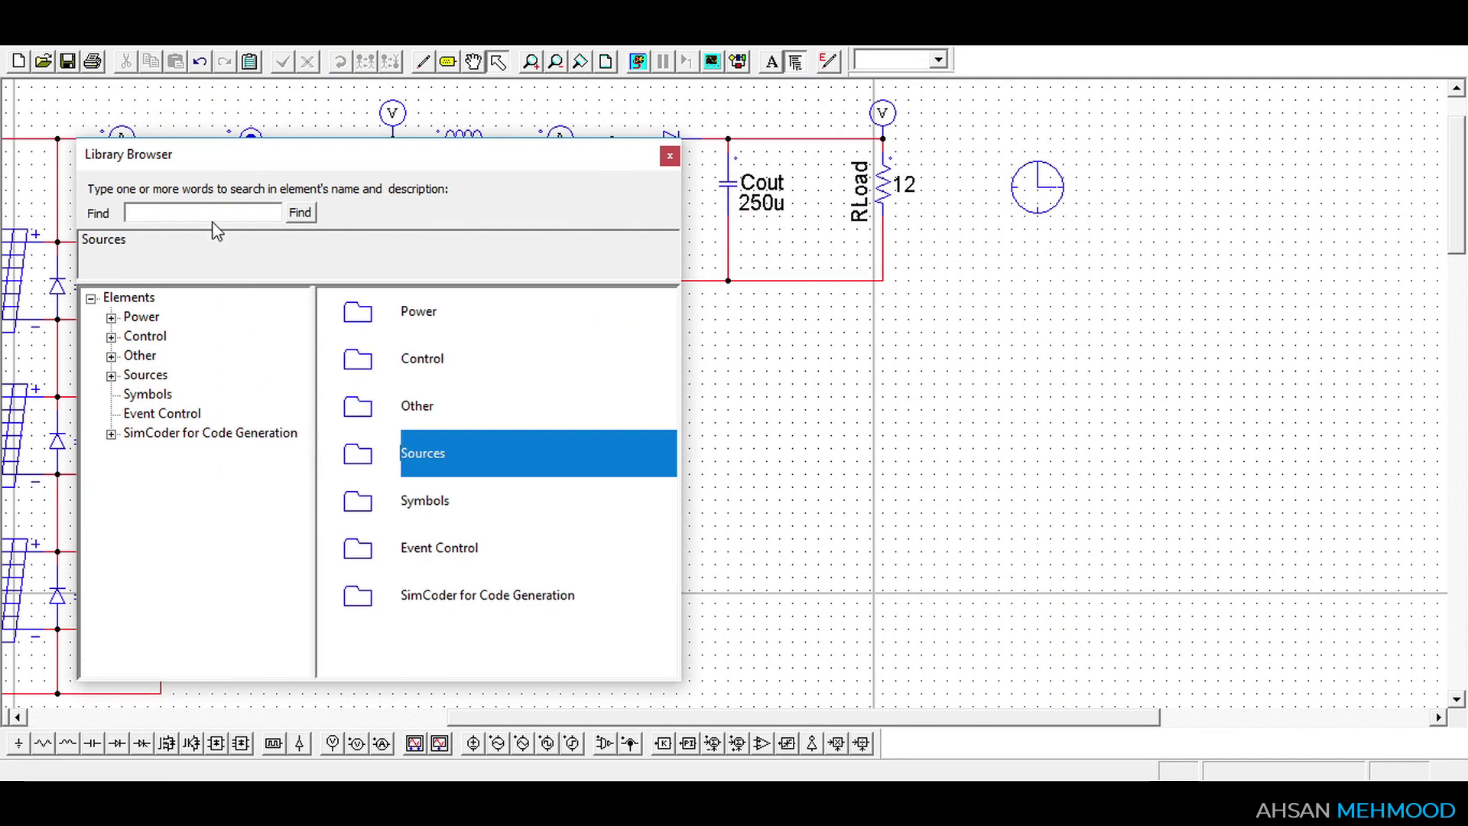
left_click_drag(284, 157, 429, 137)
left_click(351, 194)
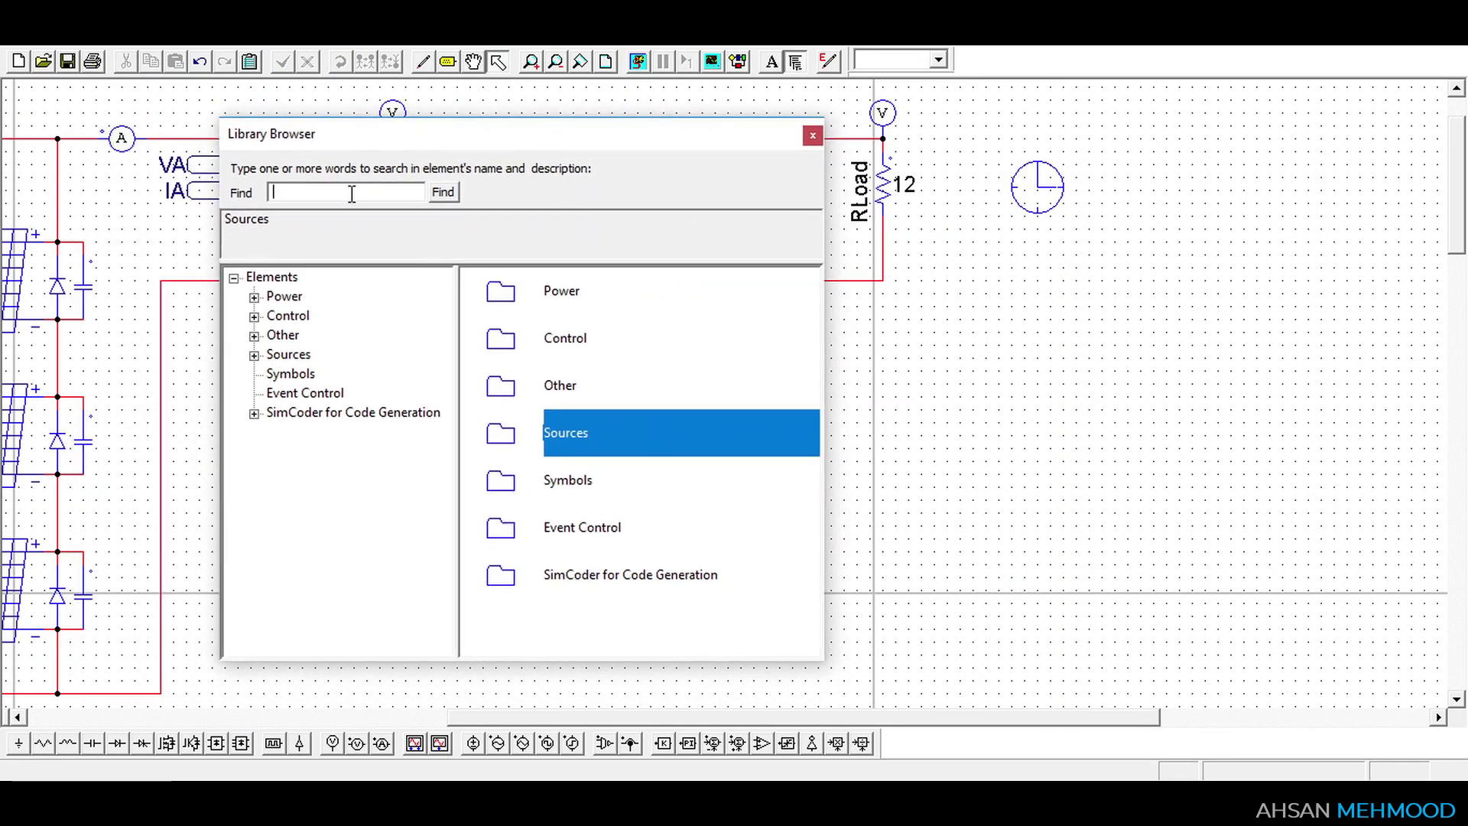
type("constant")
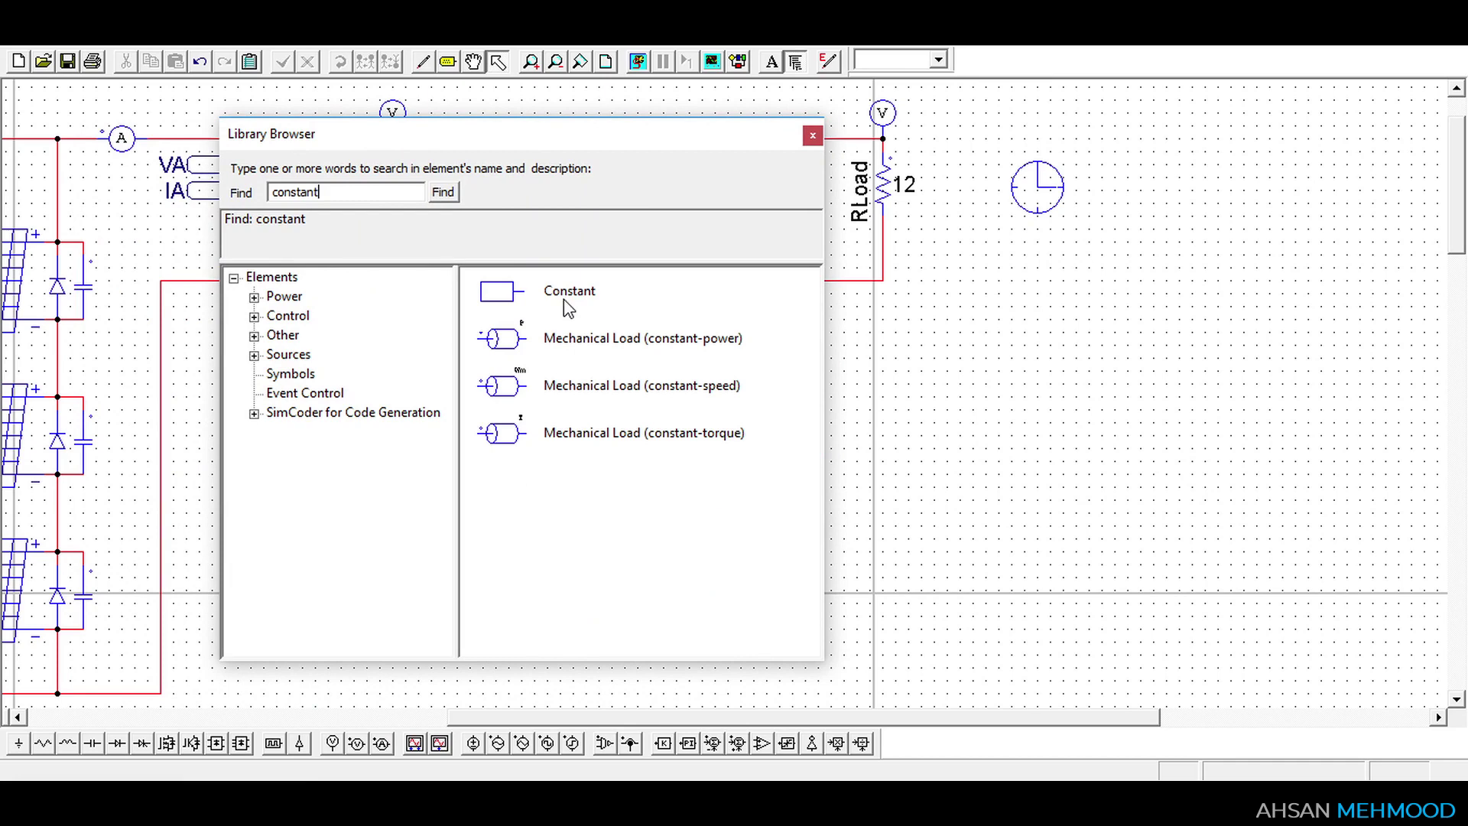
left_click(563, 305)
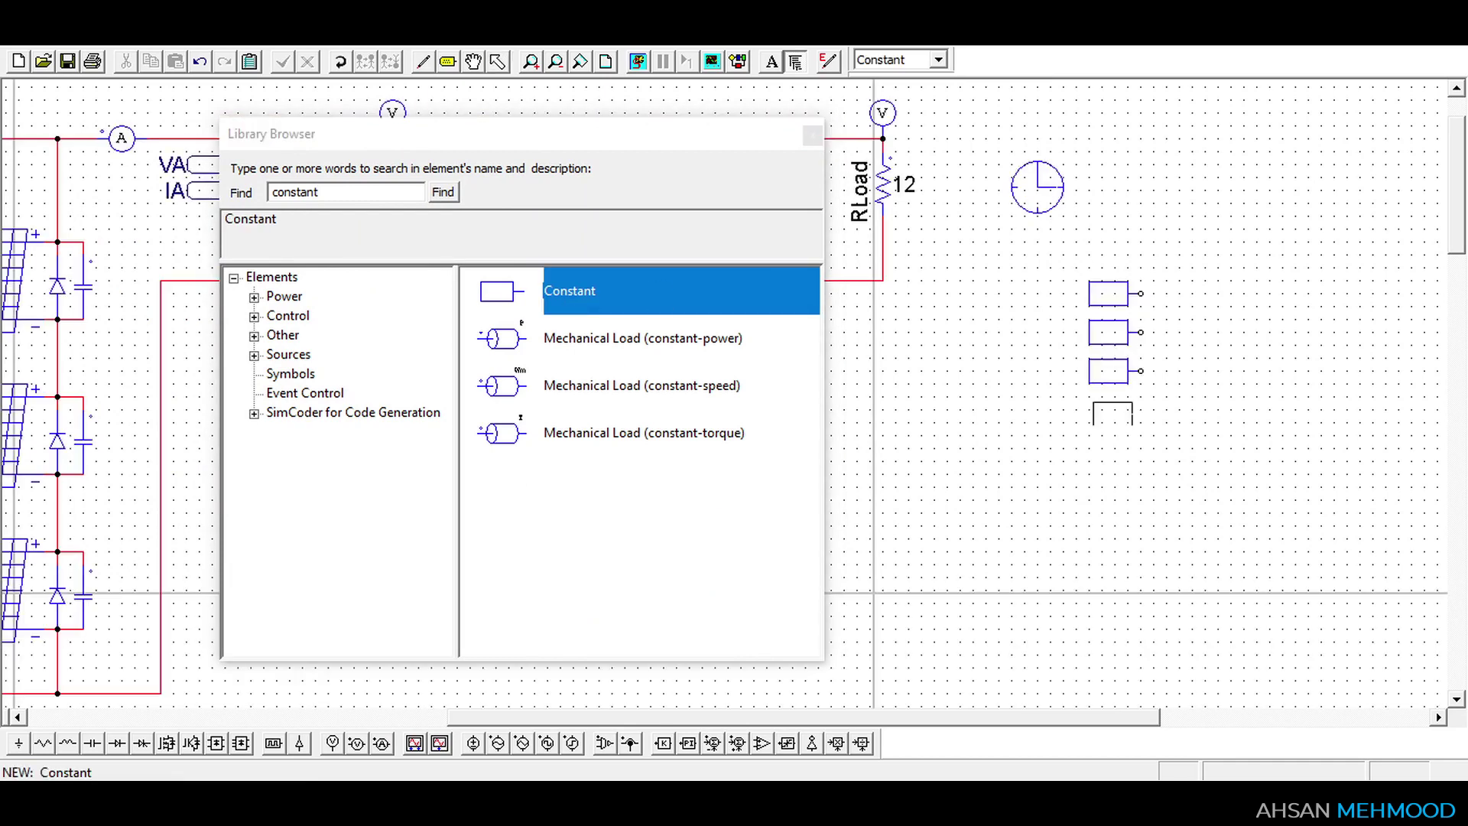
Place 4-input and 2-input Multiplexers and Unit Time Delay blocks from the library search
double_click(344, 194)
type("mul")
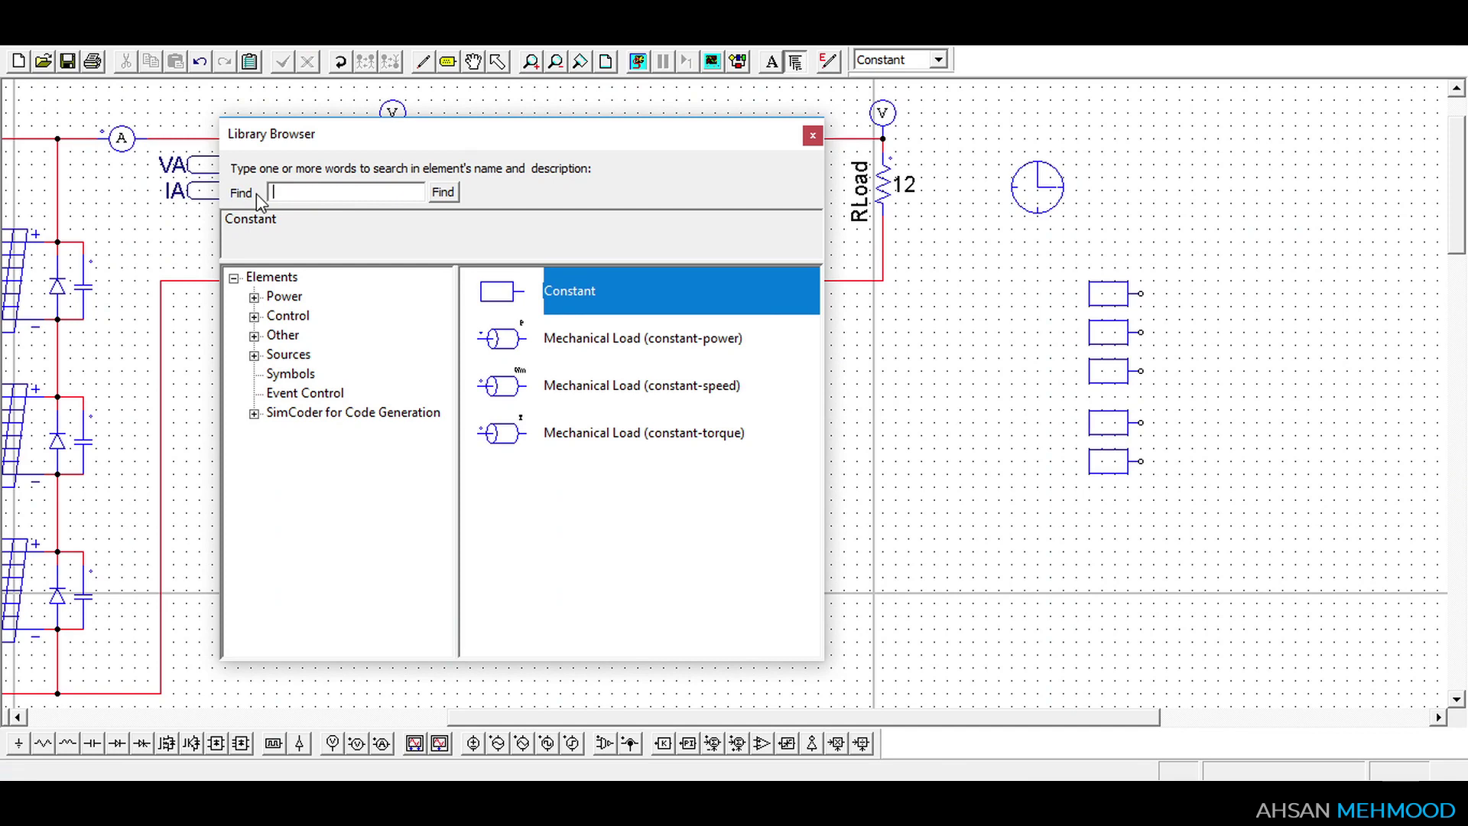
type("tiplexer")
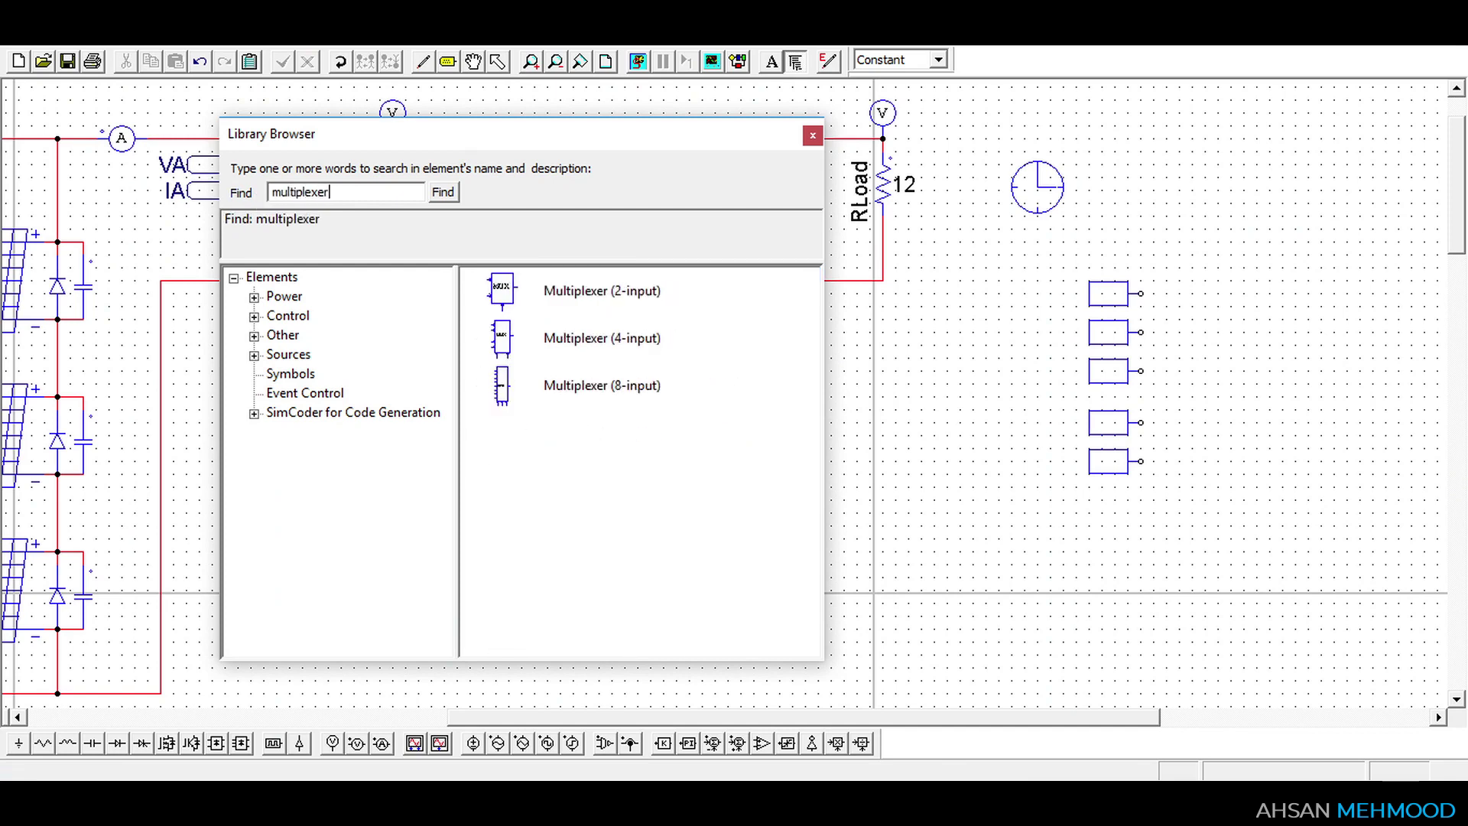
left_click(593, 340)
left_click(604, 292)
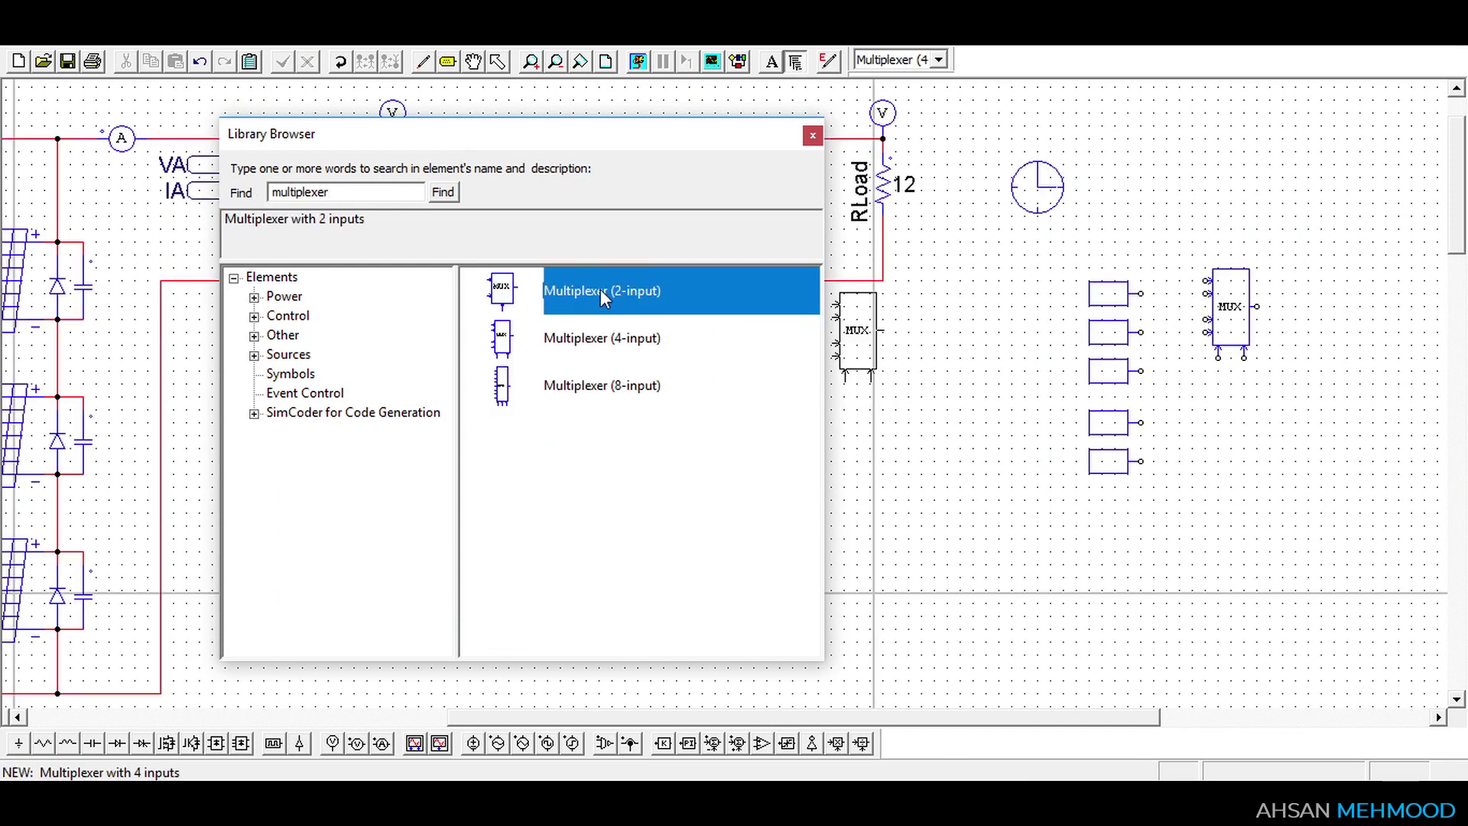
double_click(367, 193)
type("uni")
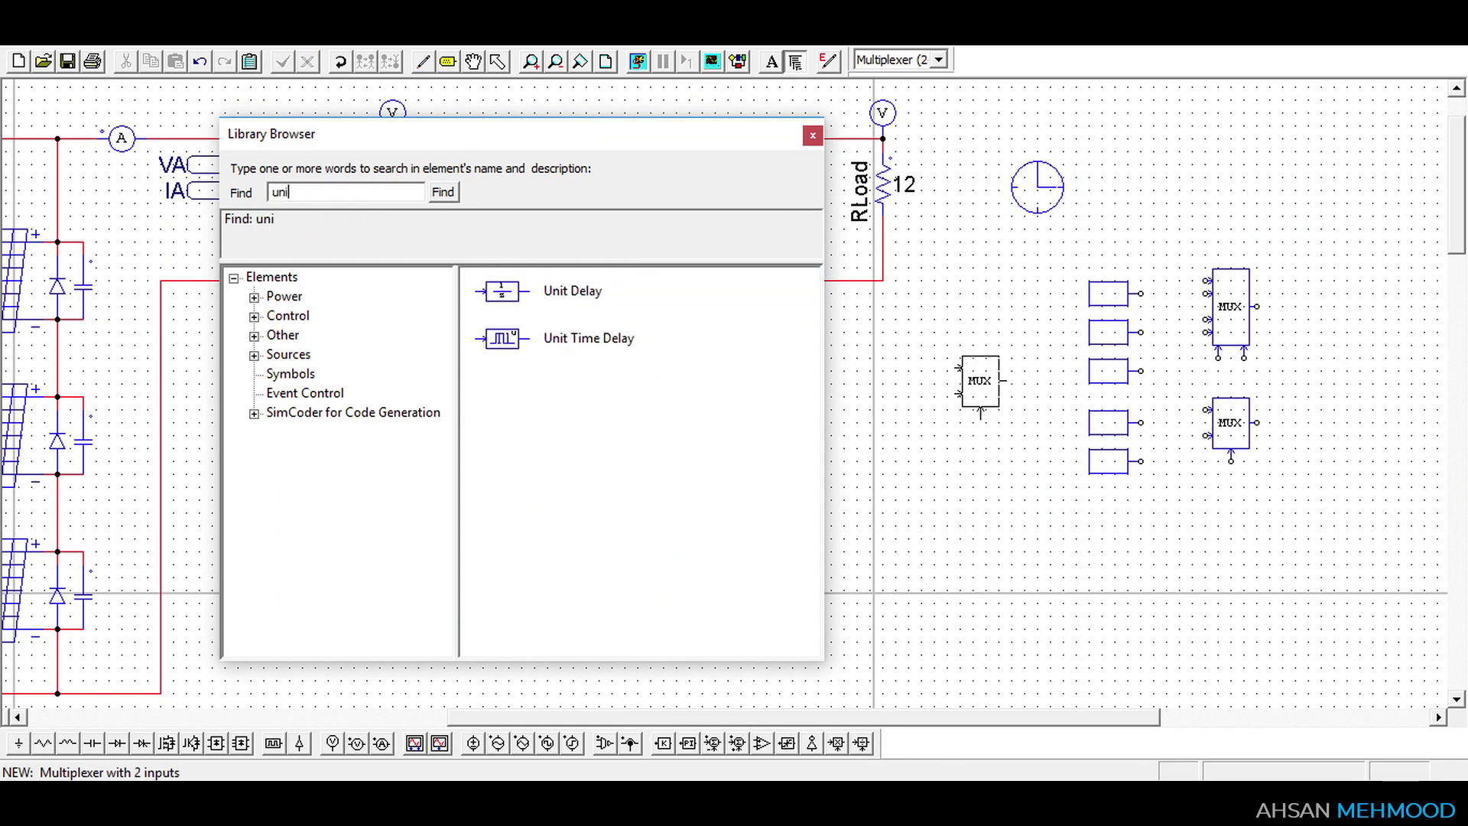
type("t time de")
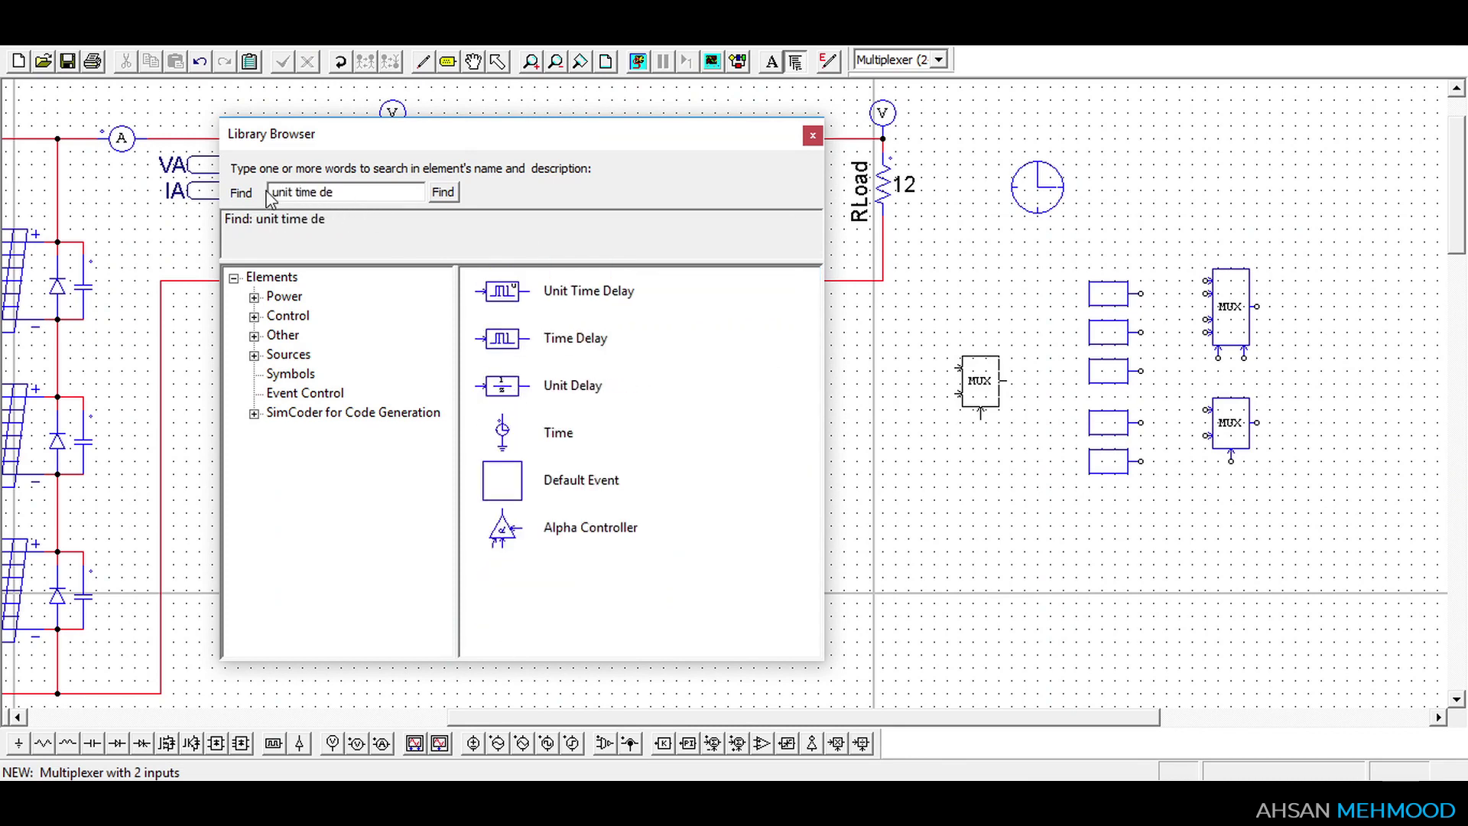
left_click(581, 291)
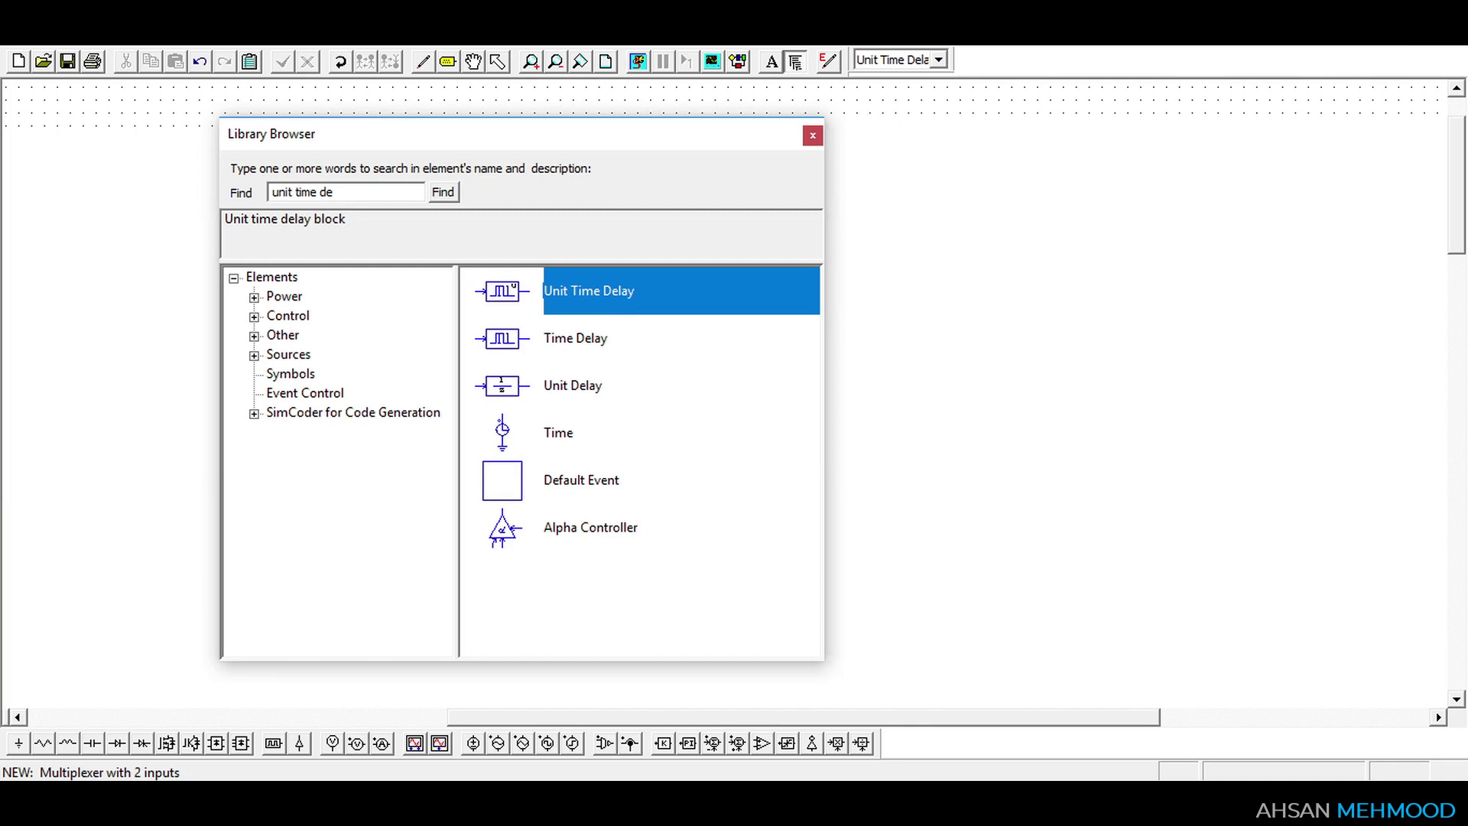
Place an Absolute Value block below the delays and close the Library Browser
left_click_drag(364, 189, 273, 192)
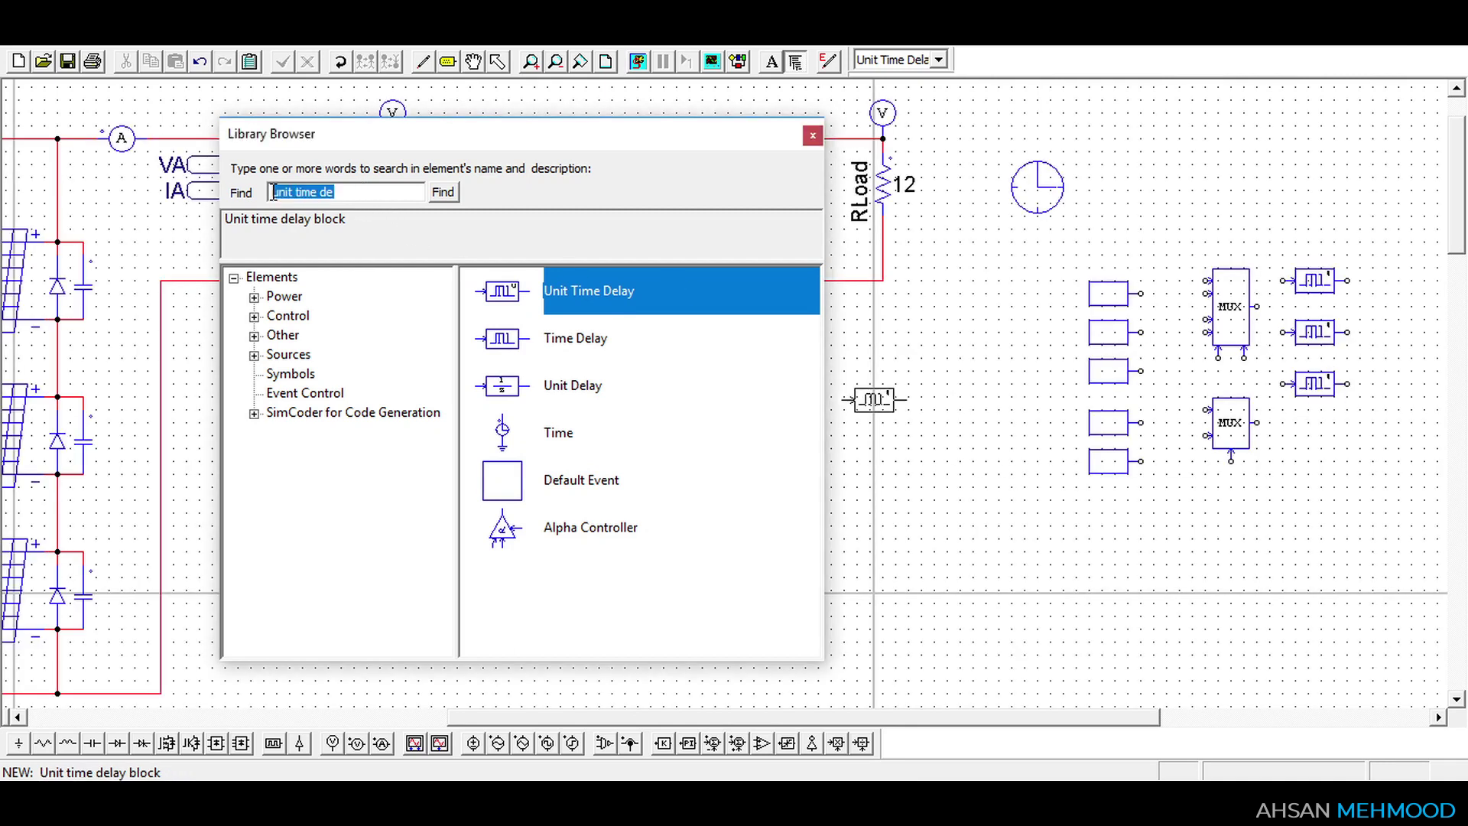
key("BackSpace")
type("a")
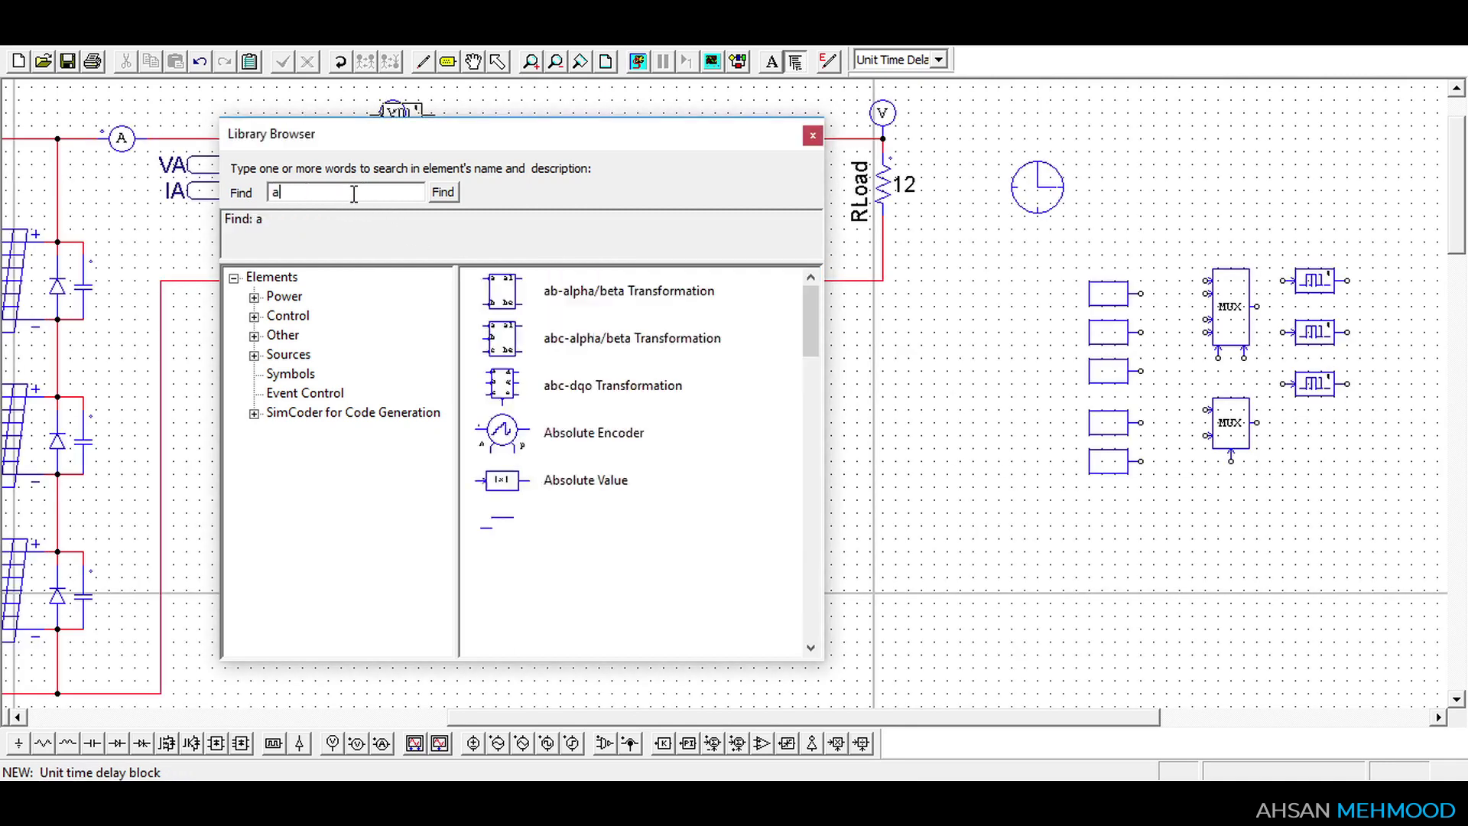
type("bso")
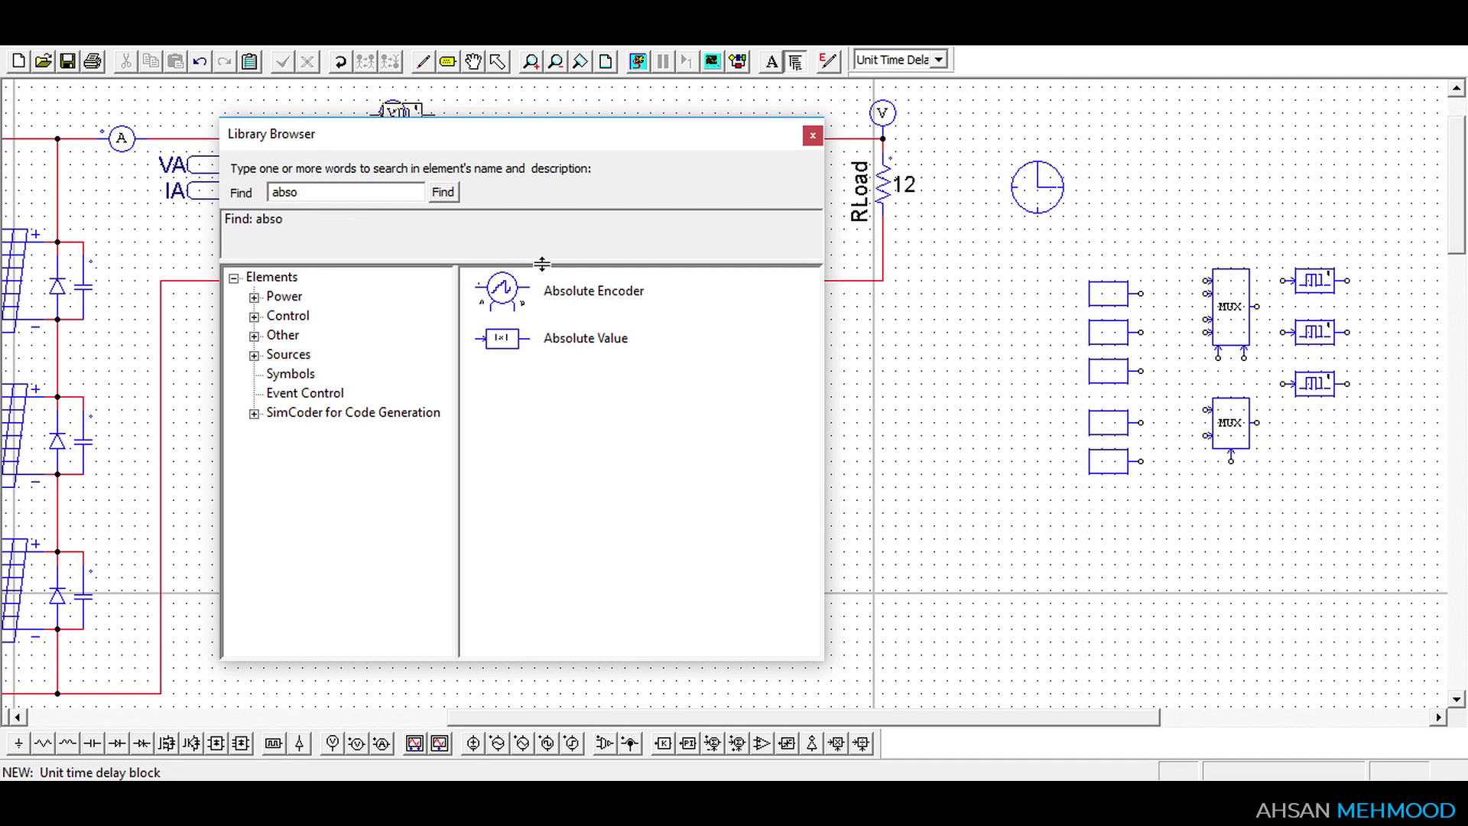
left_click(548, 341)
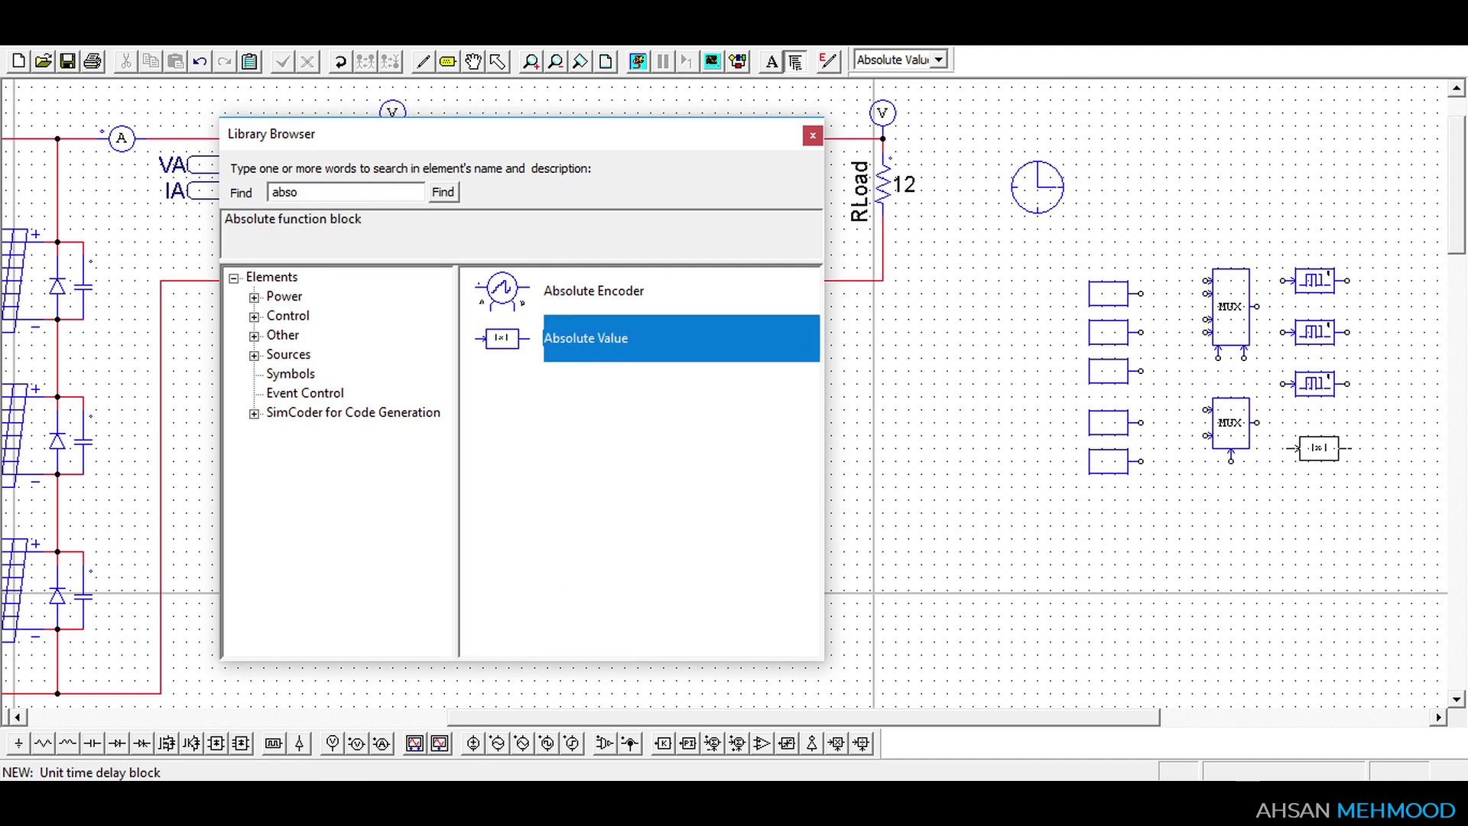
left_click(1317, 448)
left_click_drag(306, 192, 264, 192)
key("BackSpace")
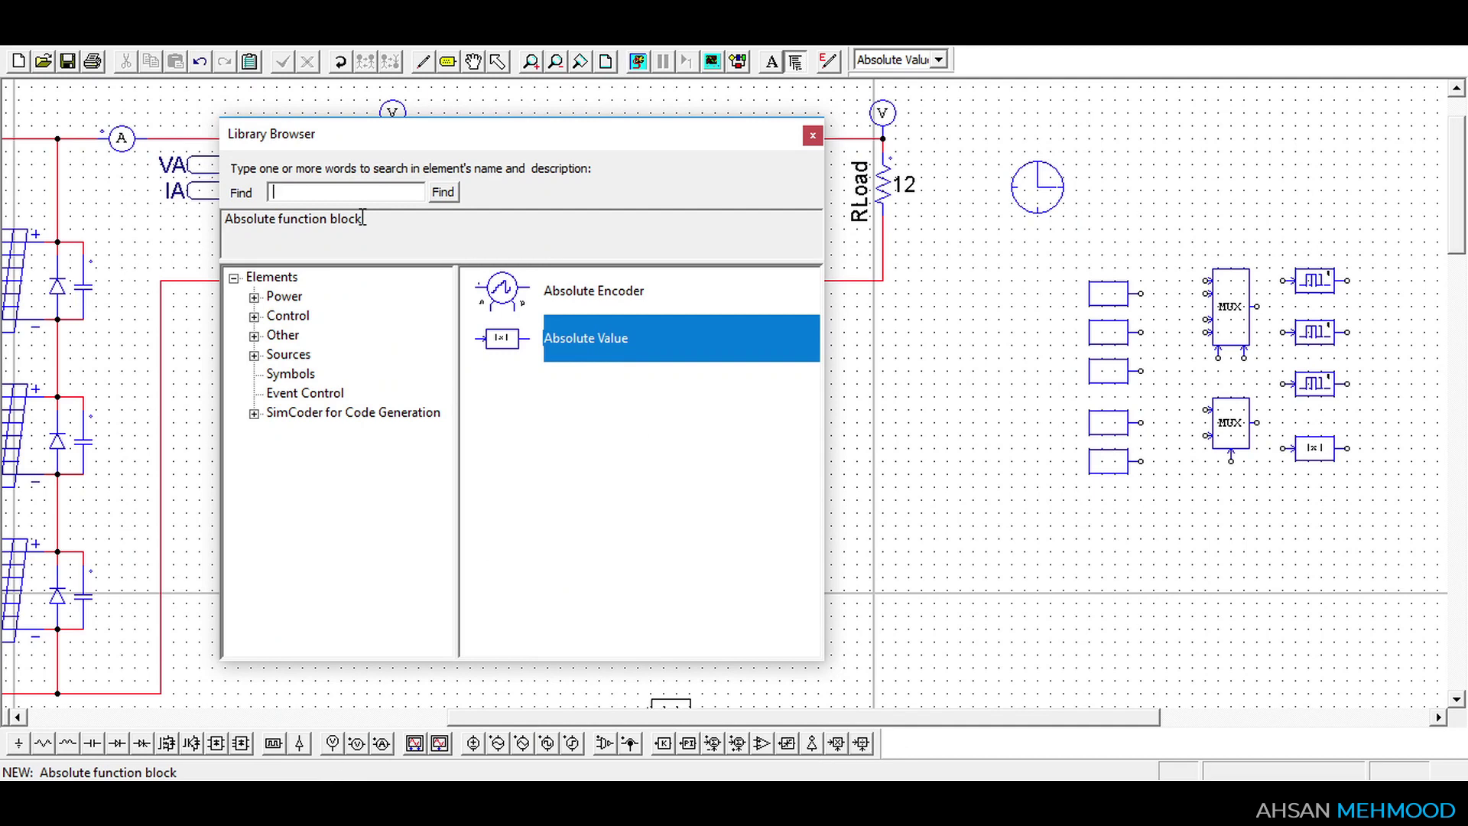
left_click(813, 135)
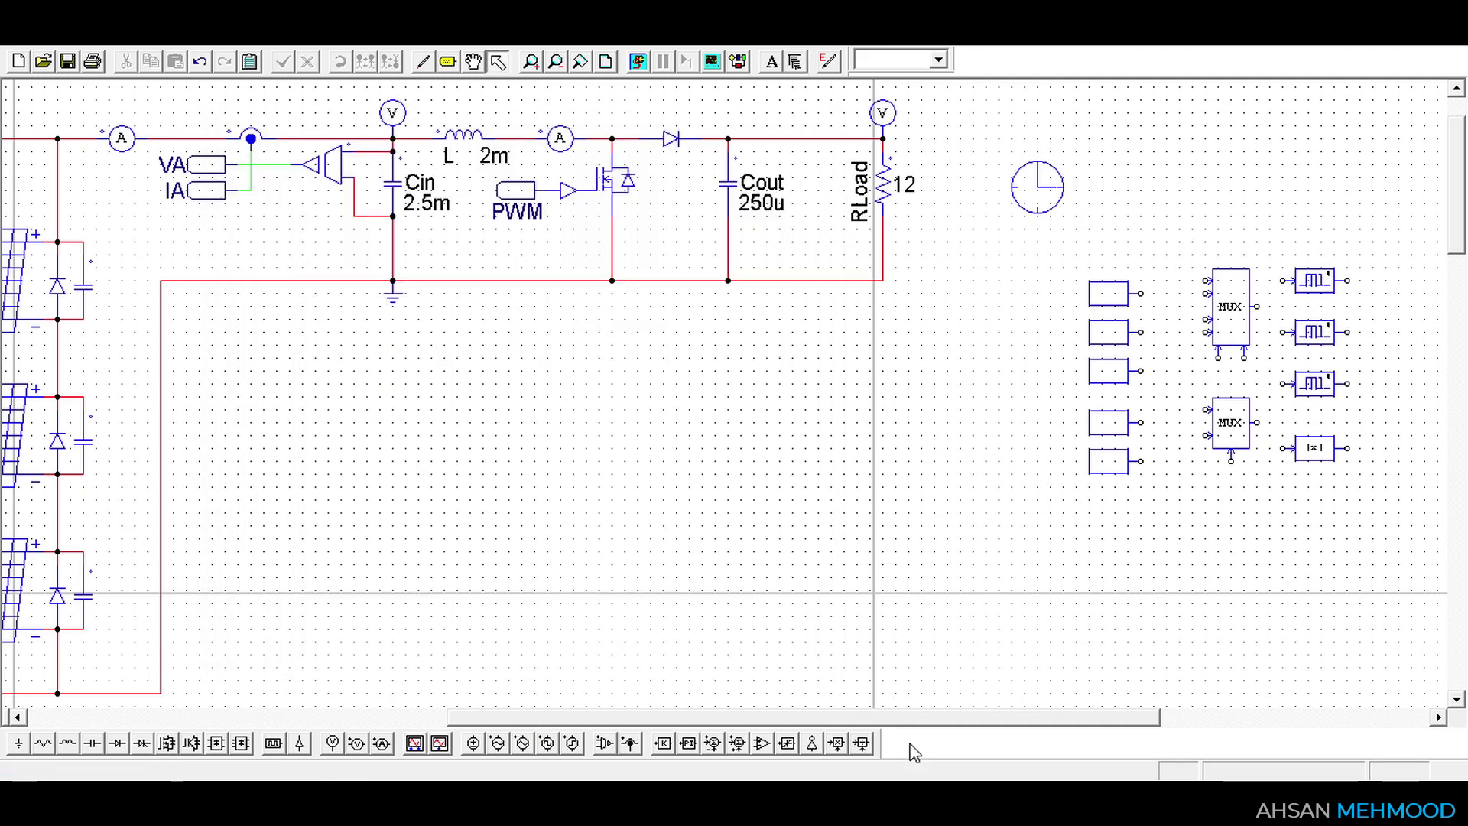
Place three summers with two positive inputs stacked on the spare canvas
left_click(715, 746)
left_click(1116, 525)
left_click(1114, 602)
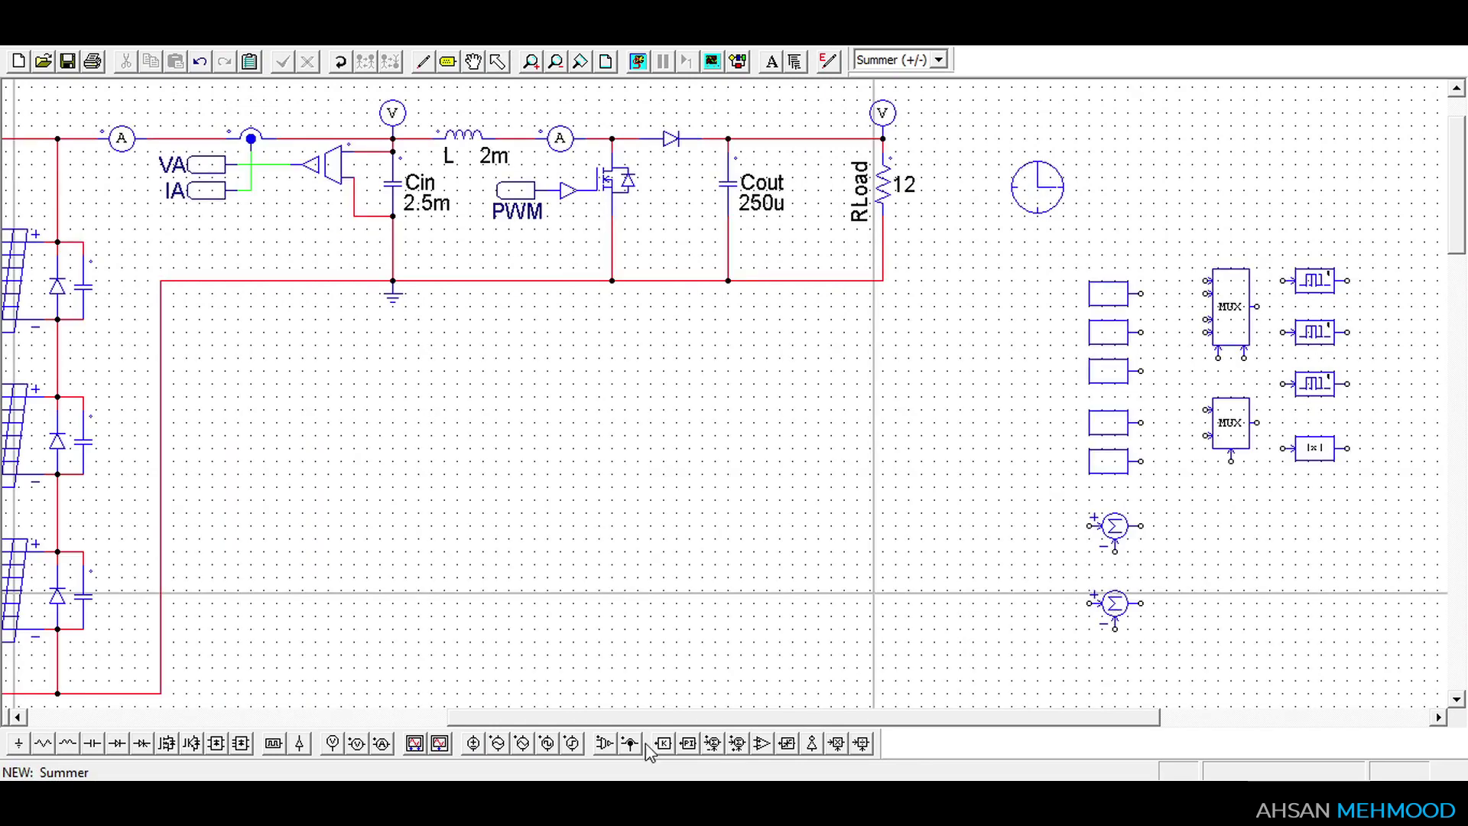
left_click(737, 743)
left_click(1115, 668)
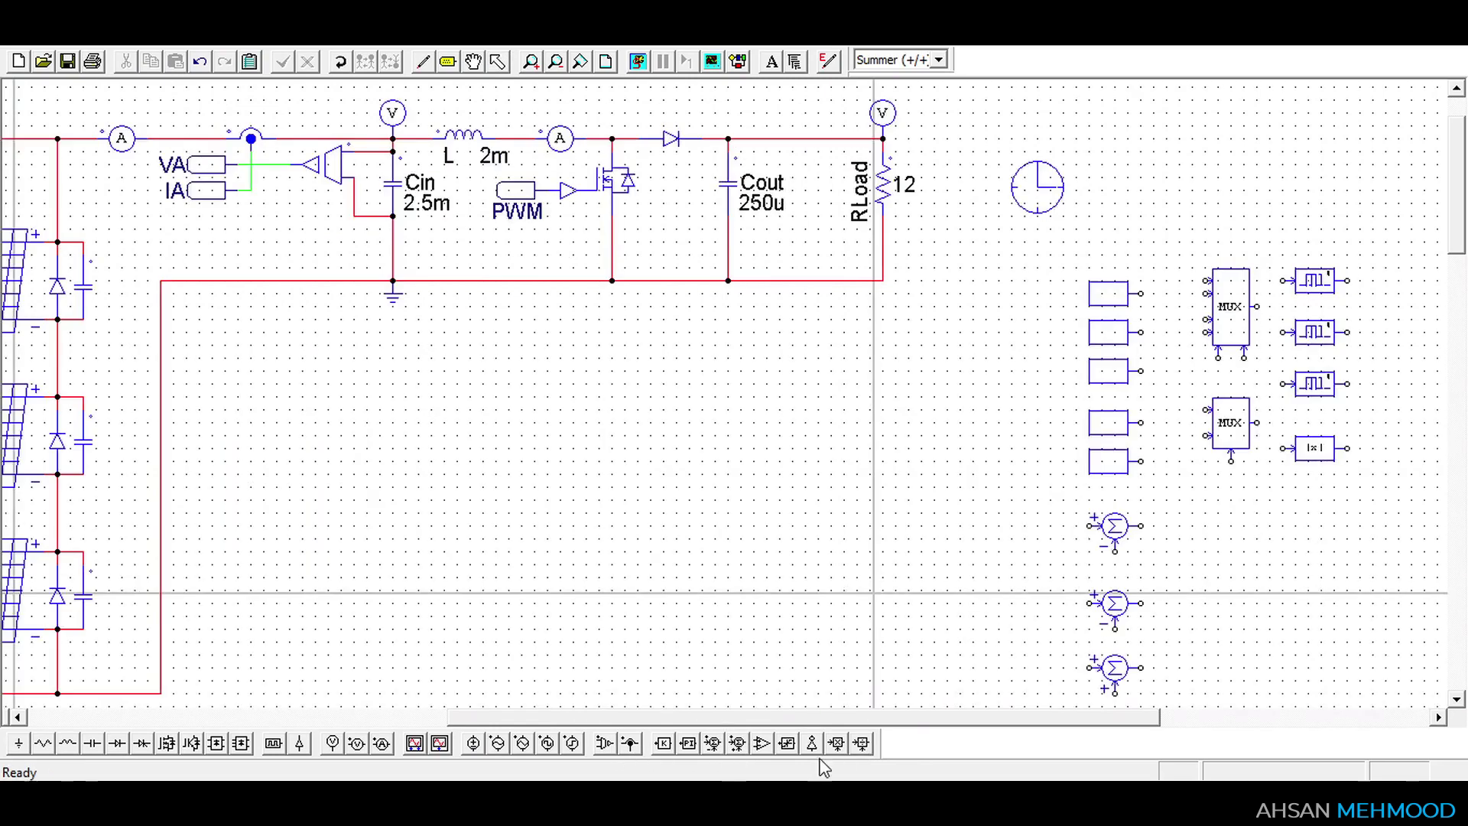
Place three comparators beside the summers and two multipliers to their right
left_click(762, 743)
left_click(1211, 525)
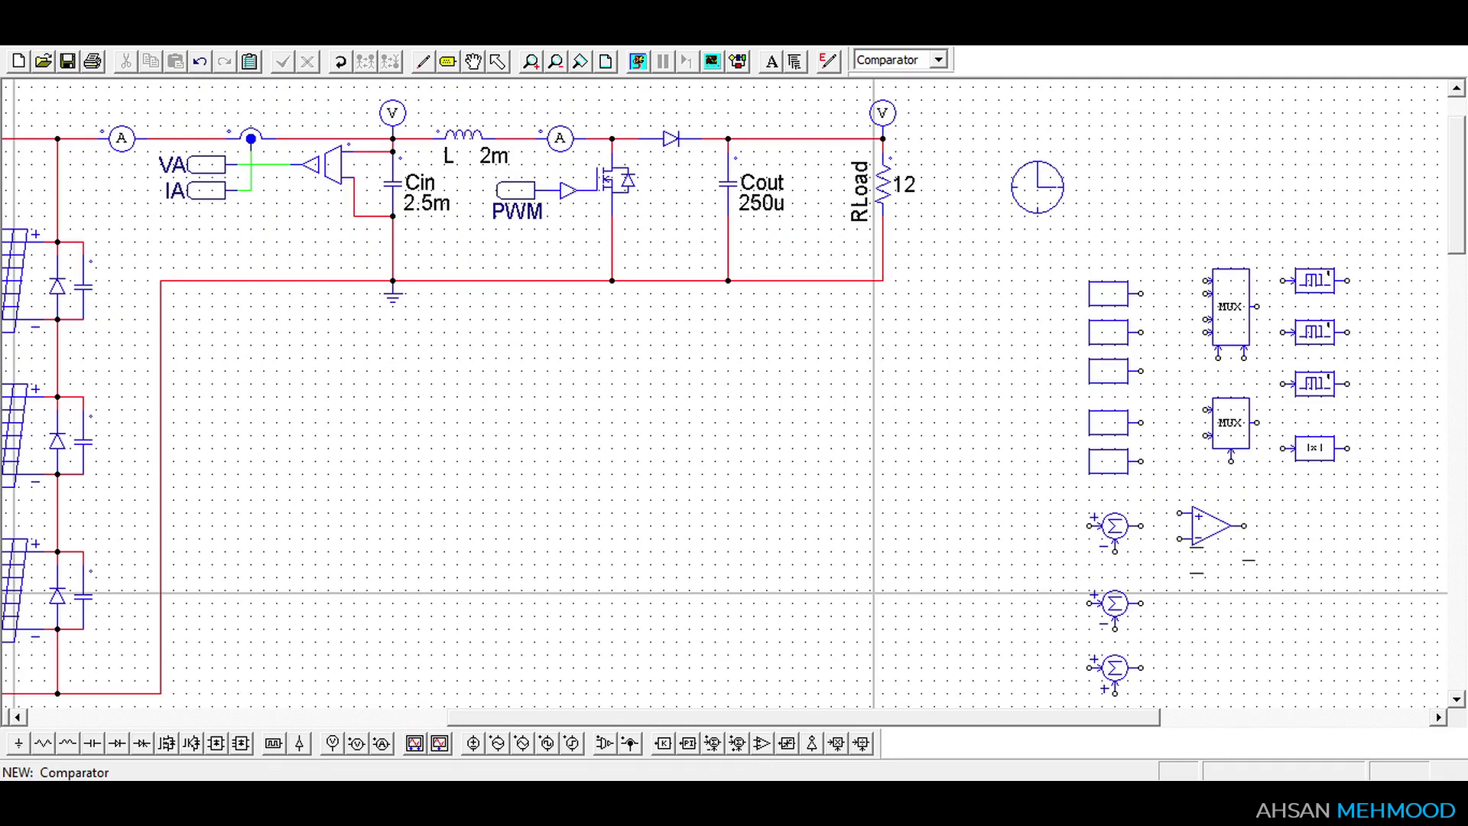
left_click(1211, 591)
left_click(1211, 654)
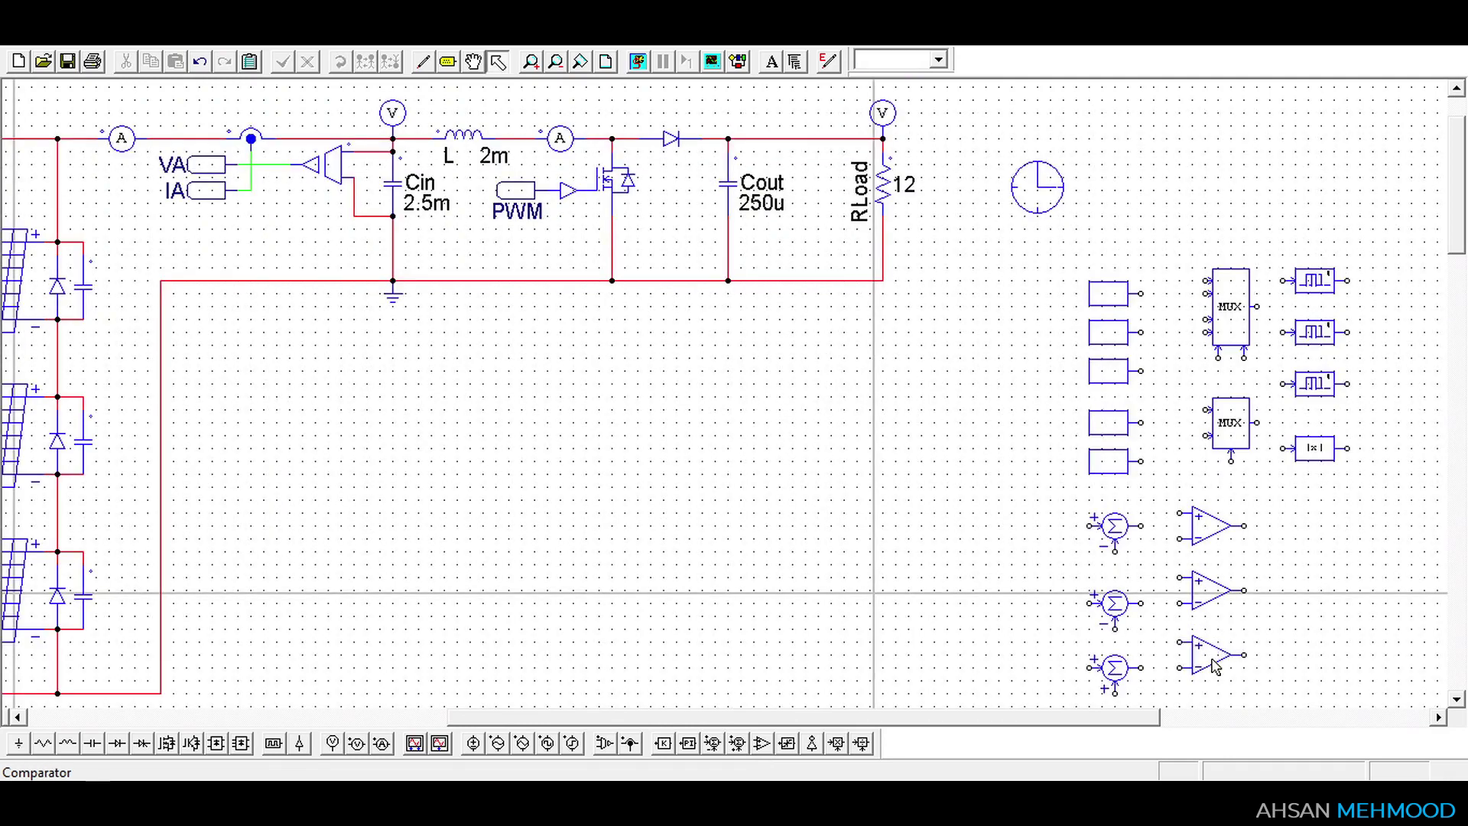
left_click(837, 743)
left_click(1295, 512)
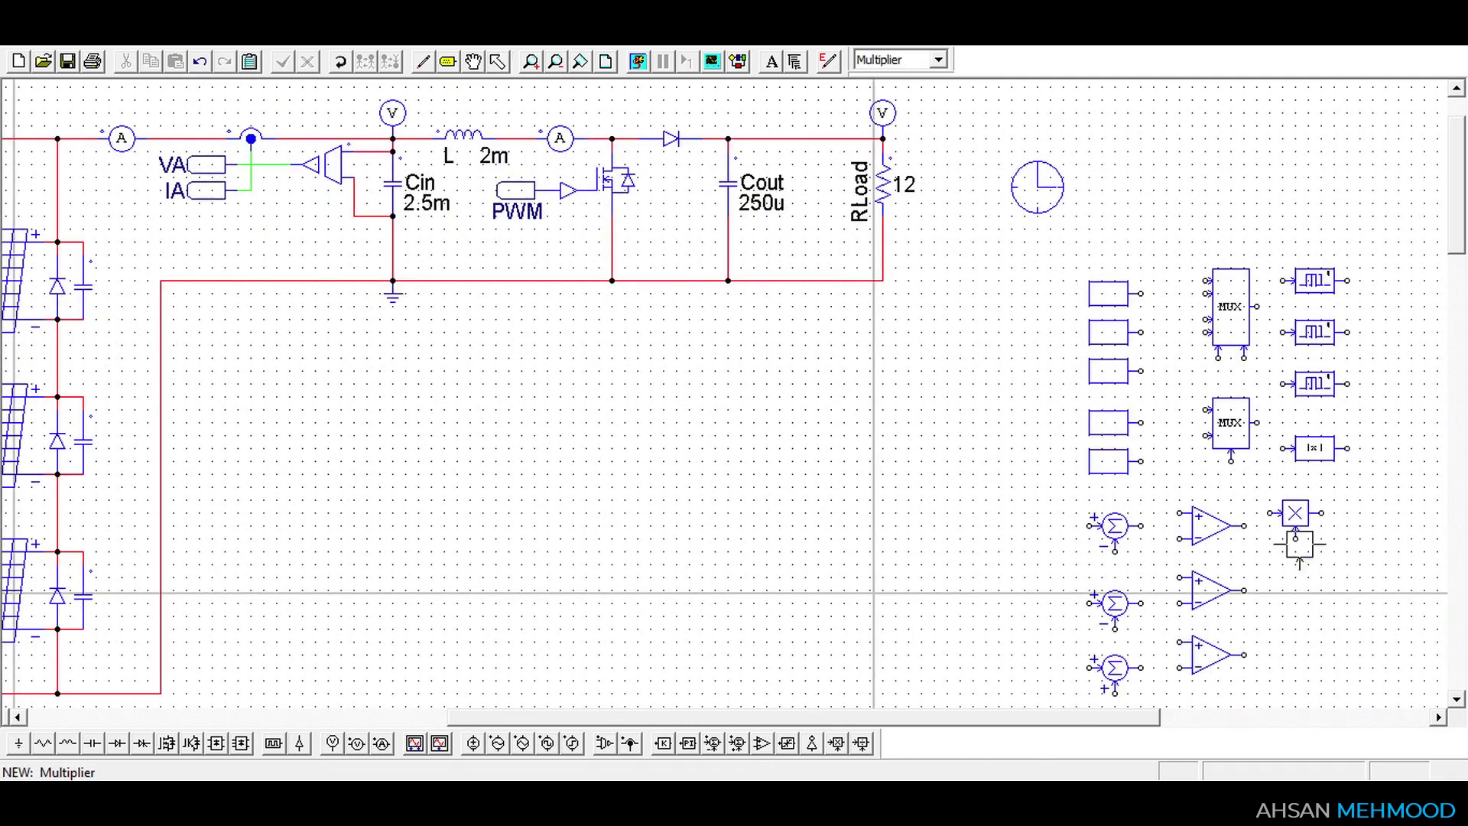
left_click(1295, 578)
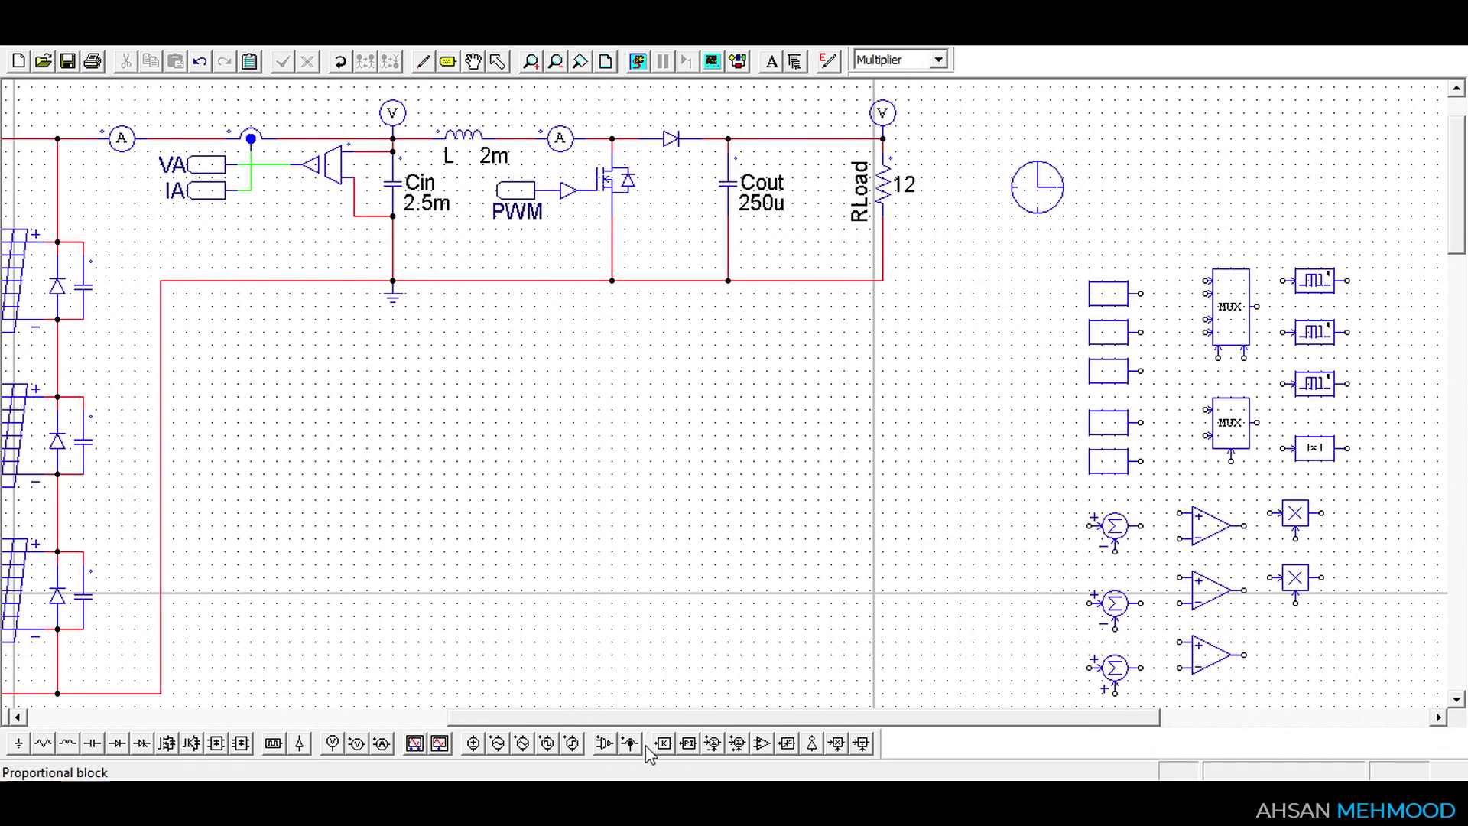
Place a limiter, two dividers and a triangular-wave voltage source
left_click(787, 745)
left_click(1301, 642)
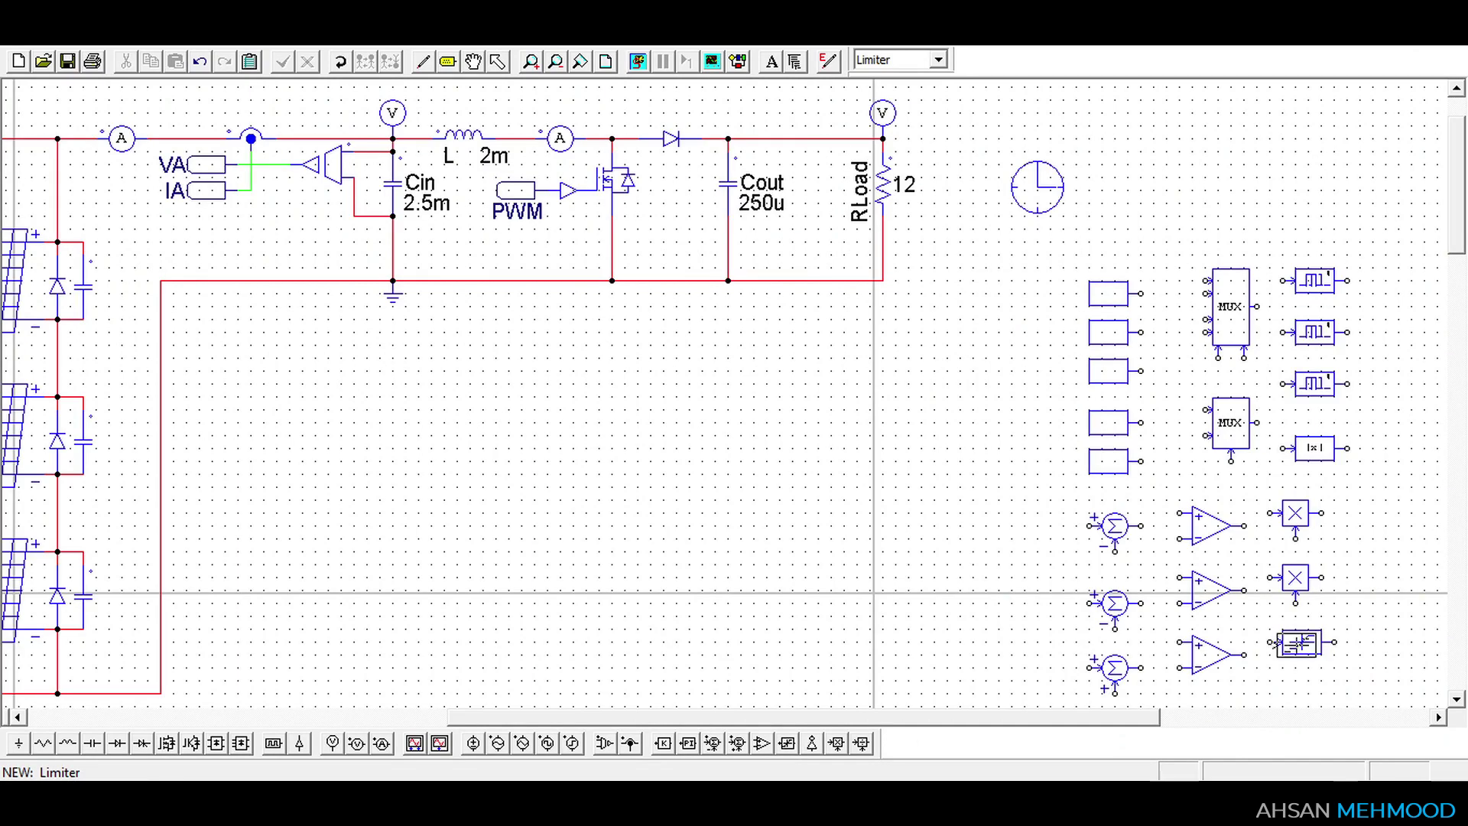
left_click(813, 743)
left_click(1385, 501)
left_click(1385, 564)
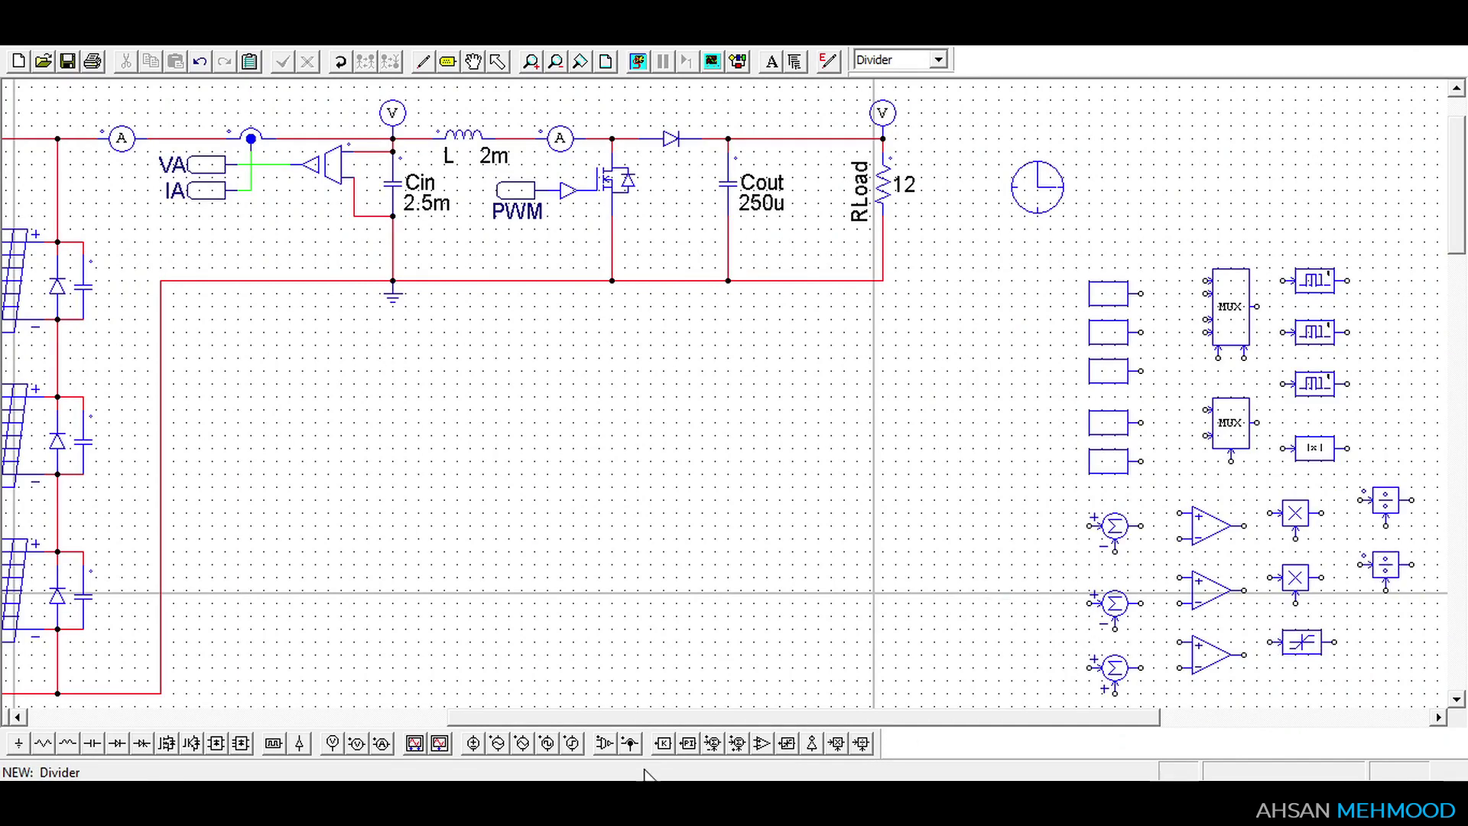
left_click(522, 744)
left_click(1373, 648)
Paste copies of the VA and IA labels, placing IA well below VA
key("Escape")
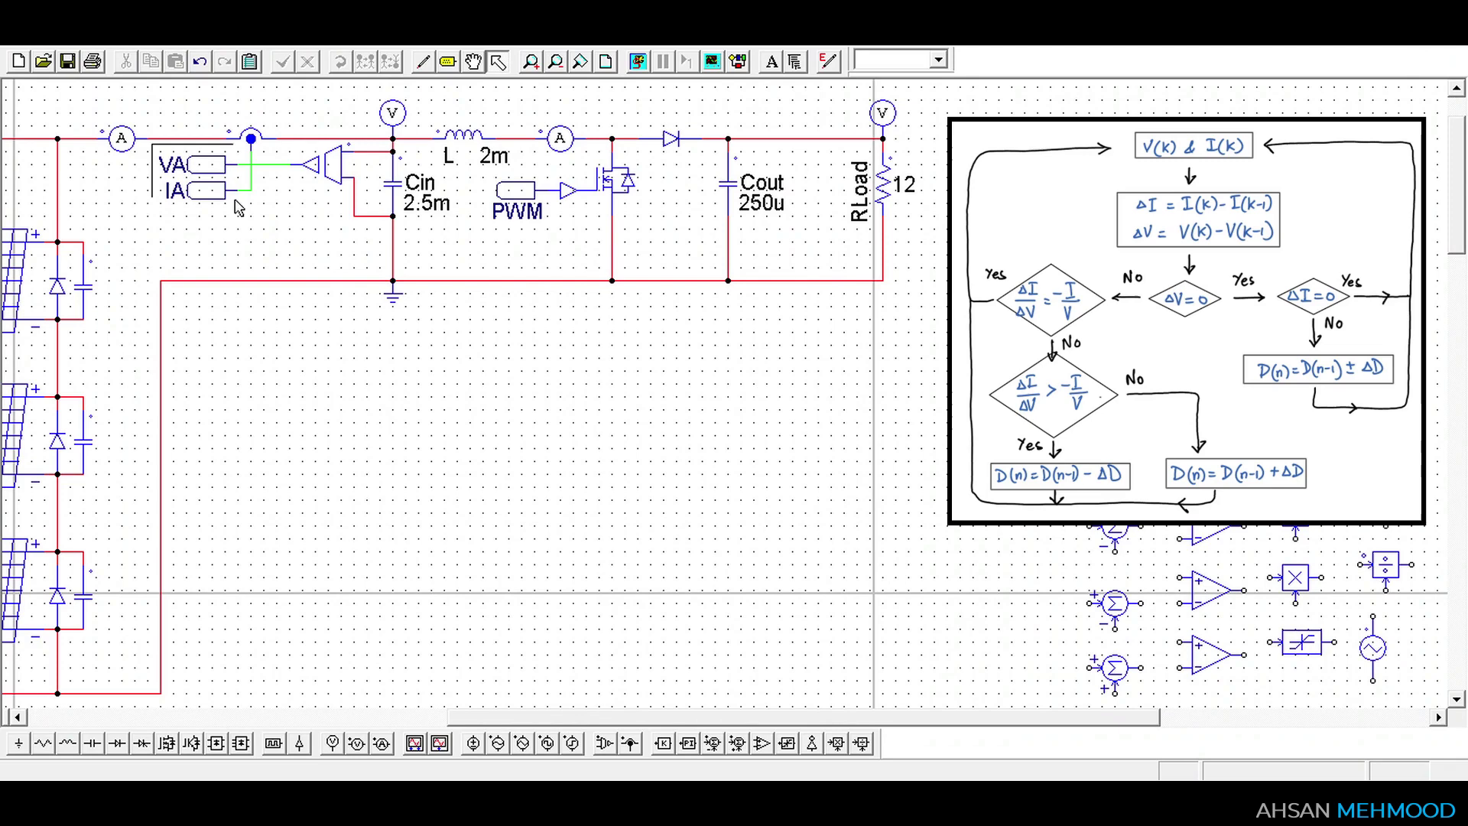
key("ctrl+v")
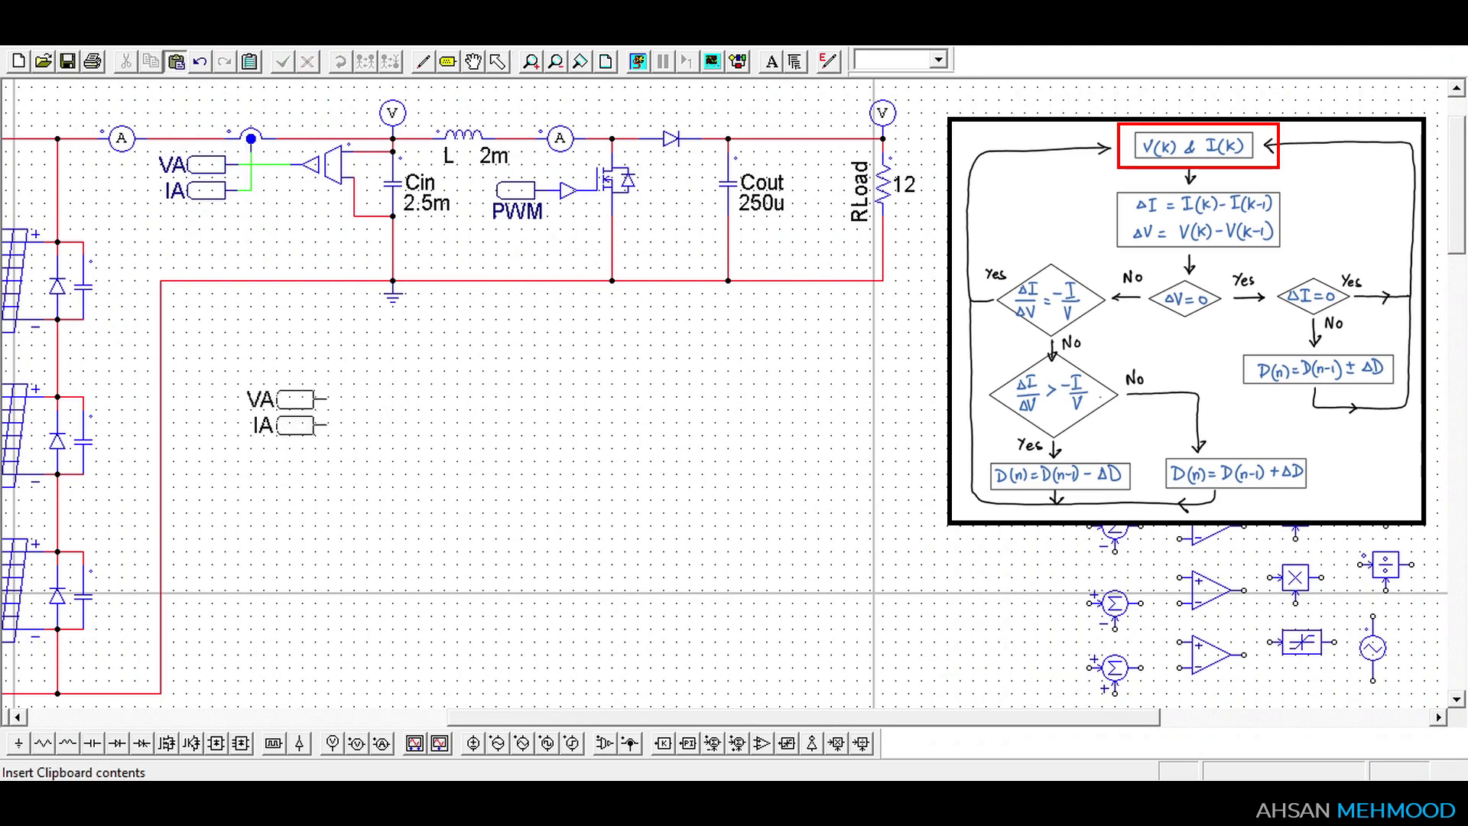
left_click(285, 412)
left_click(283, 482)
left_click_drag(286, 423, 289, 605)
left_click(488, 550)
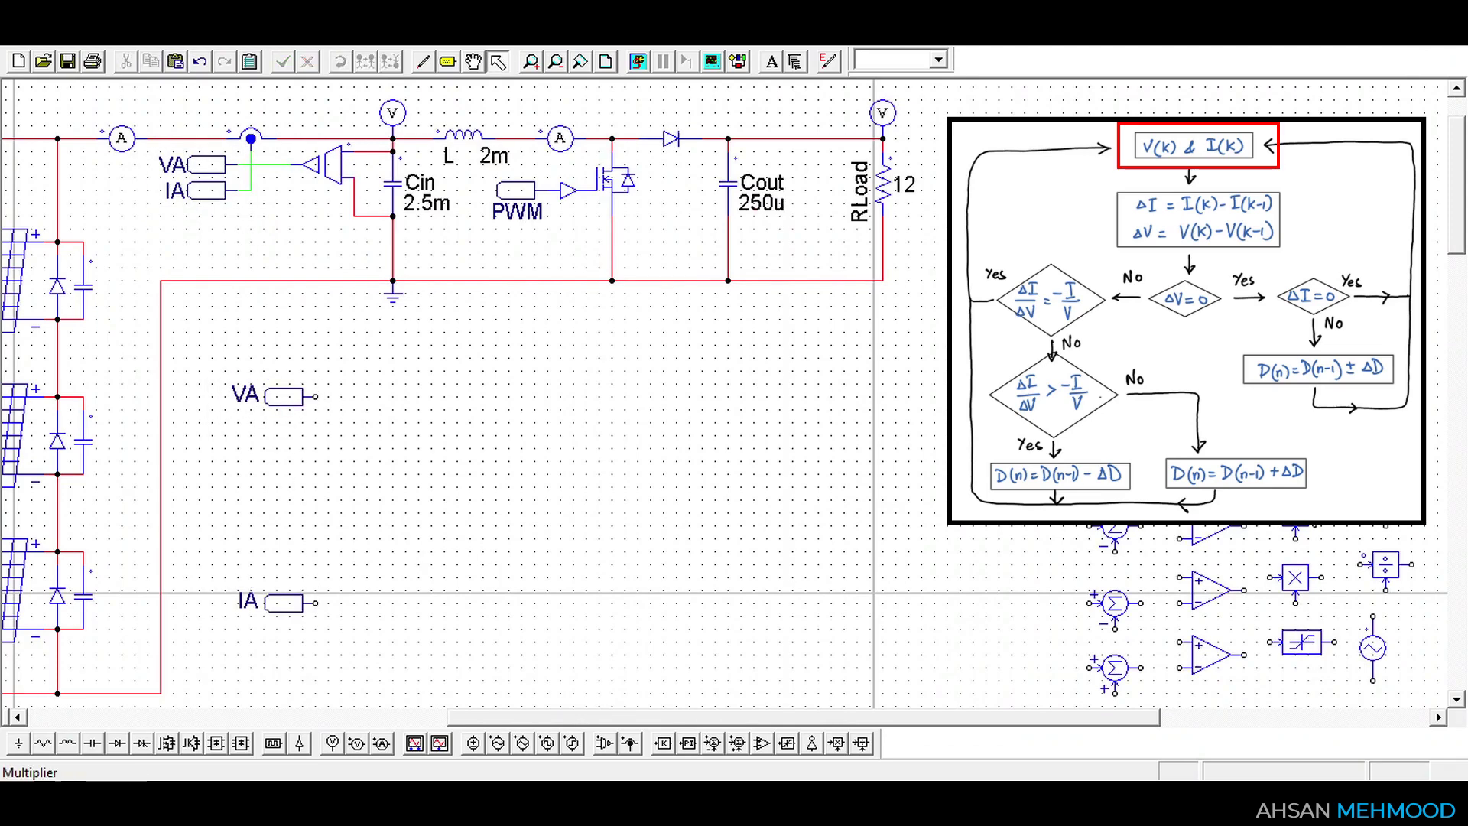
Move a multiplier between VA and IA and wire both labels into it
left_click_drag(1305, 523, 402, 497)
left_click(317, 93)
left_click(422, 61)
mouse_move(315, 397)
left_mouse_down()
mouse_move(318, 482)
mouse_move(367, 488)
left_mouse_up()
mouse_move(315, 603)
left_mouse_down()
mouse_move(394, 598)
mouse_move(393, 513)
left_mouse_up()
key("Escape")
left_click(313, 448)
left_click_drag(314, 449, 329, 449)
left_click(407, 457)
Add a signal label PA at the multiplier output
key("ctrl+l")
type("PA")
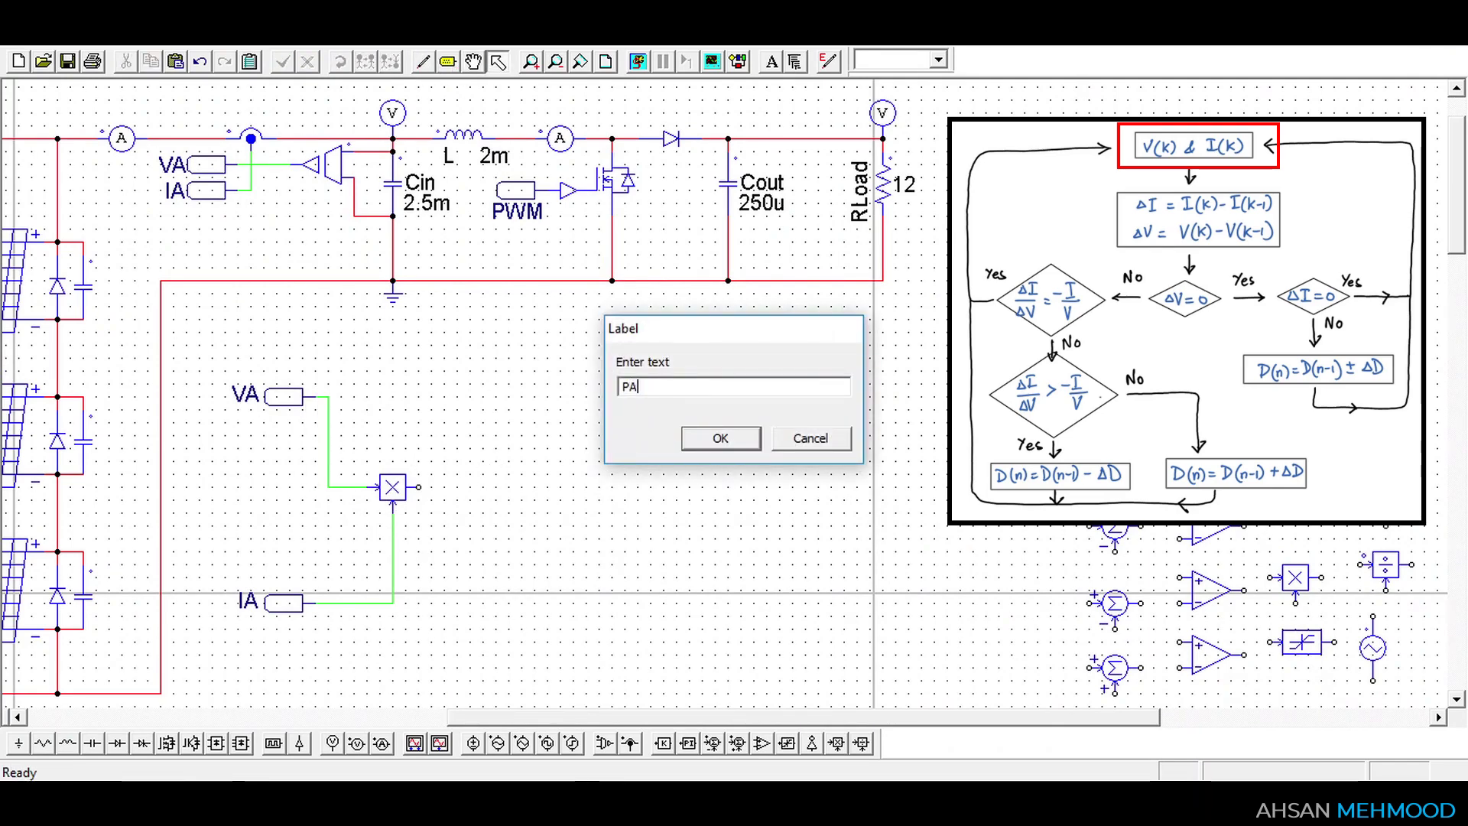
key("Return")
left_click(433, 484)
key("Escape")
left_click(434, 477)
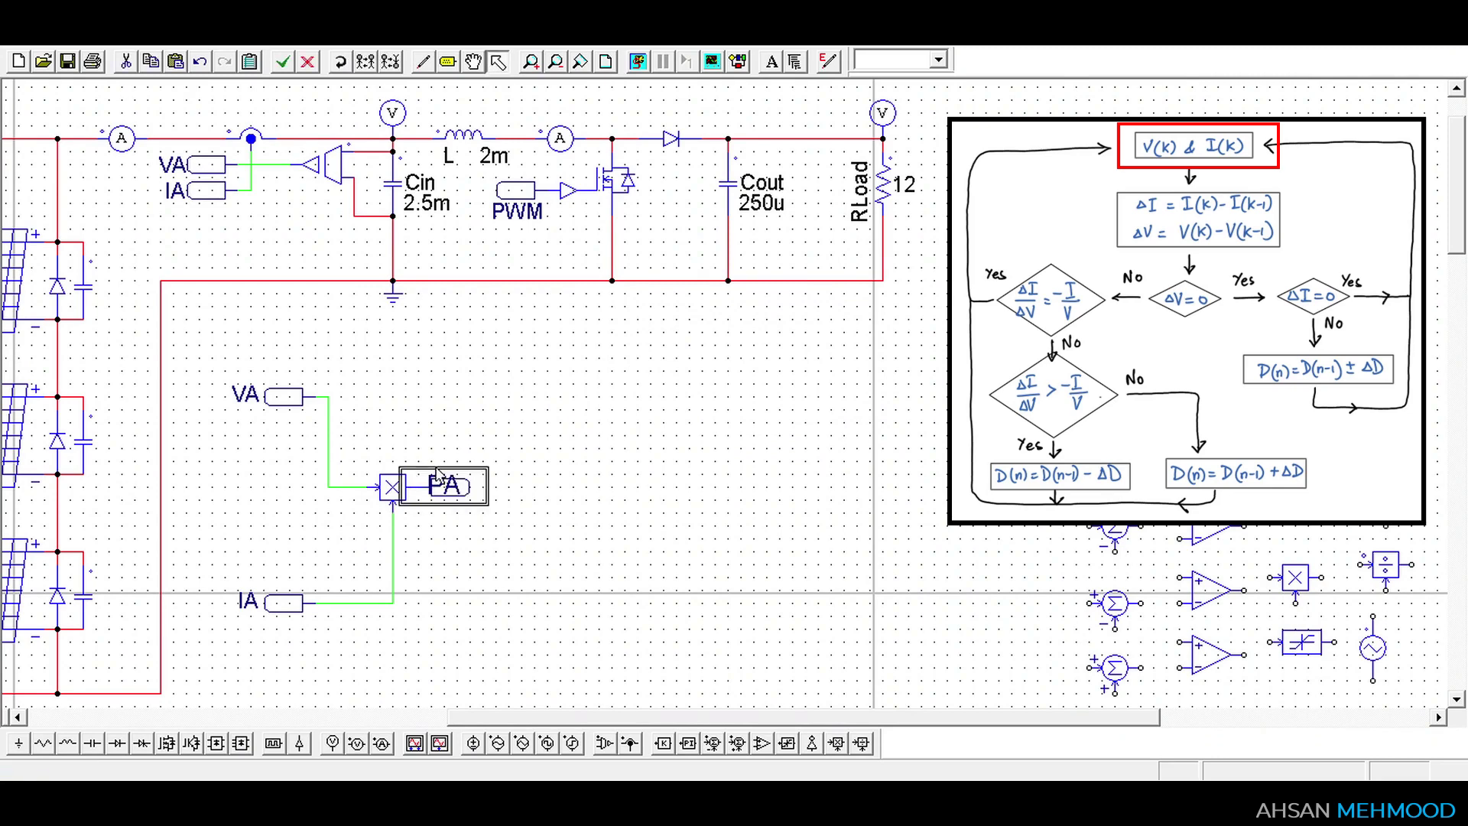
left_click(437, 457)
left_click_drag(443, 477, 460, 474)
double_click(460, 480)
key("Escape")
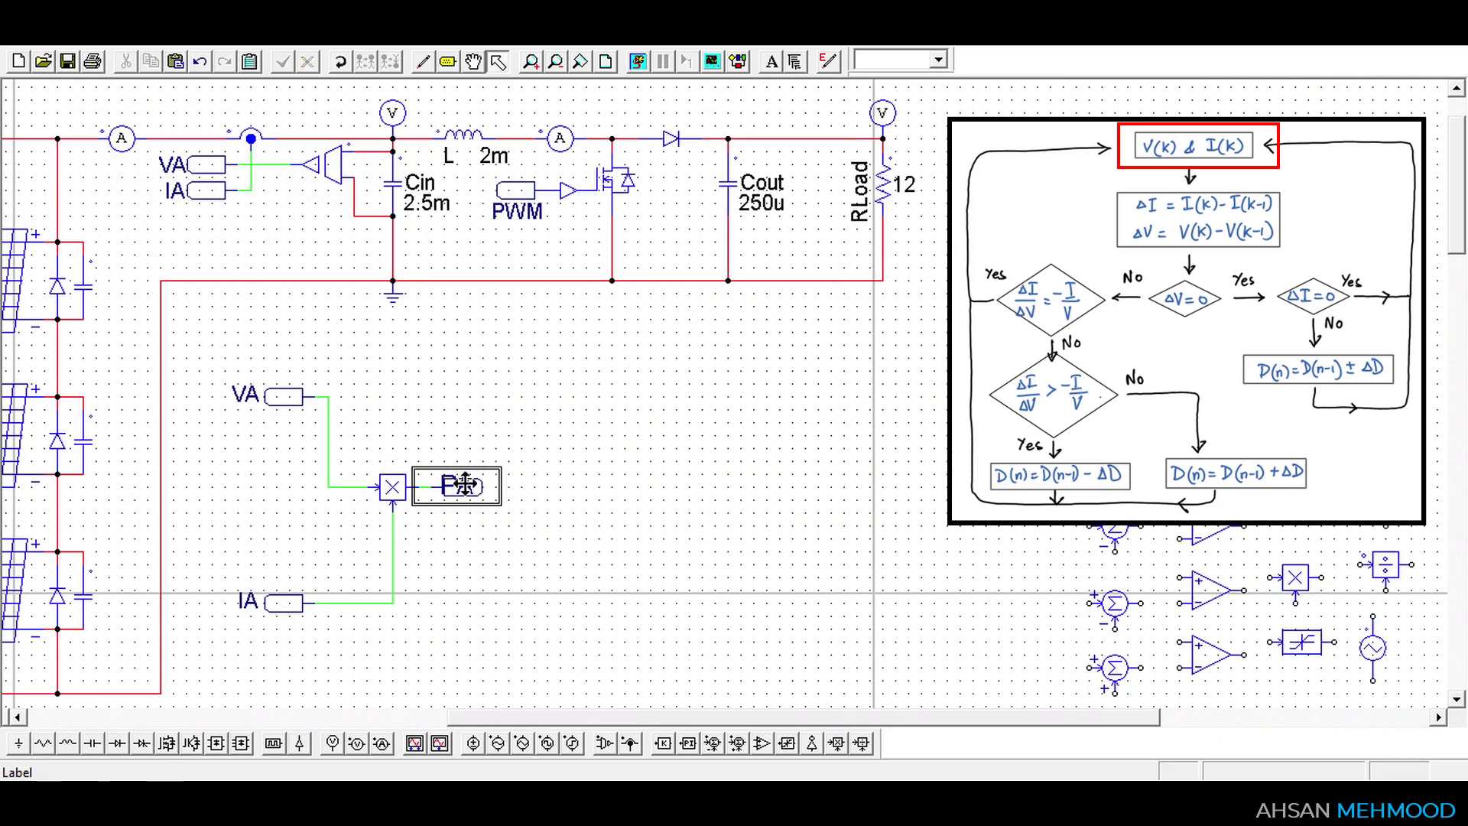
left_click(480, 544)
Place a voltage probe on the multiplier output and rename it from V10 to PA
left_click(355, 743)
left_click(417, 474)
double_click(418, 463)
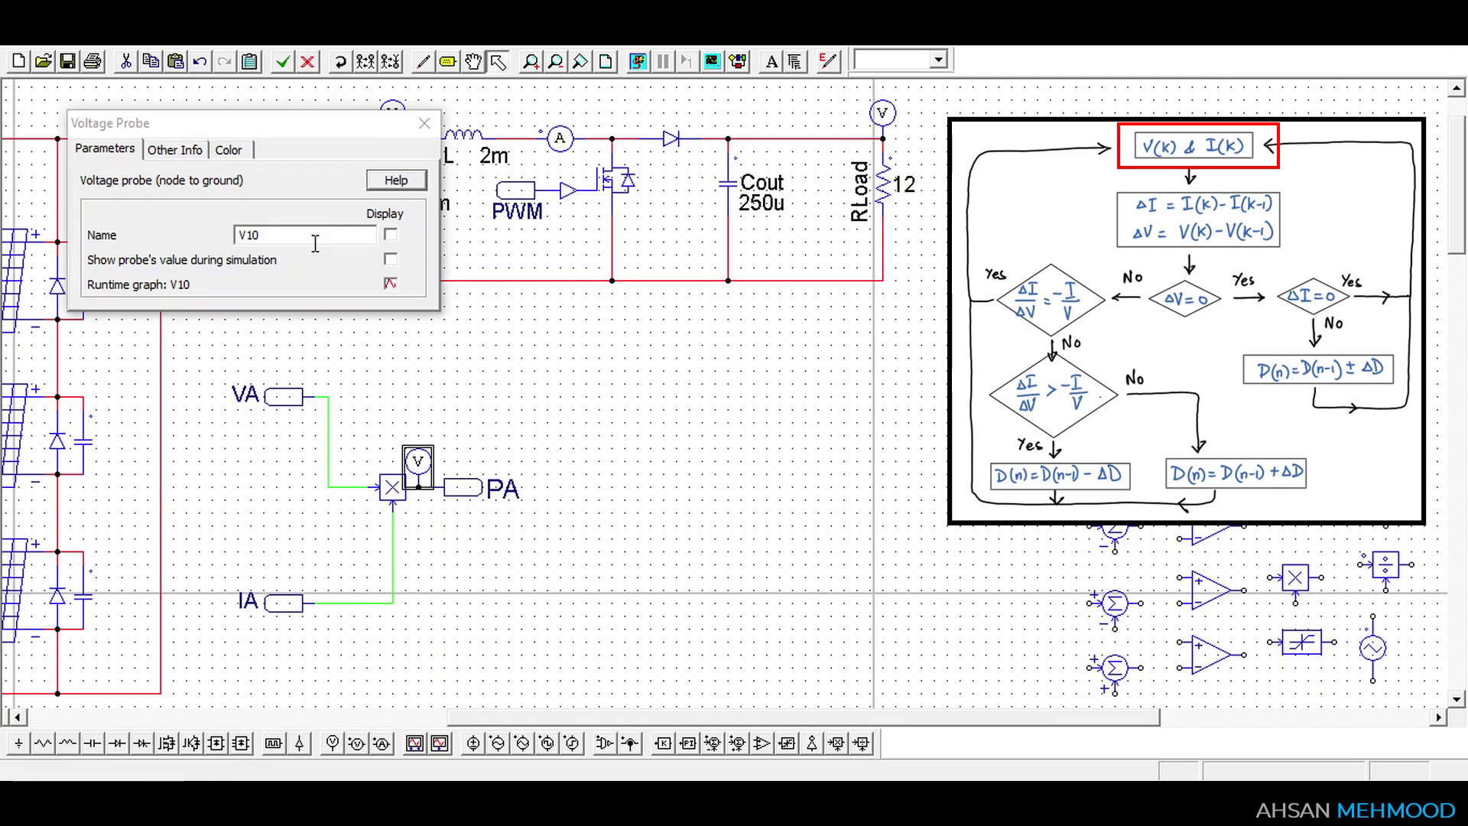
double_click(246, 235)
type("PA")
key("Return")
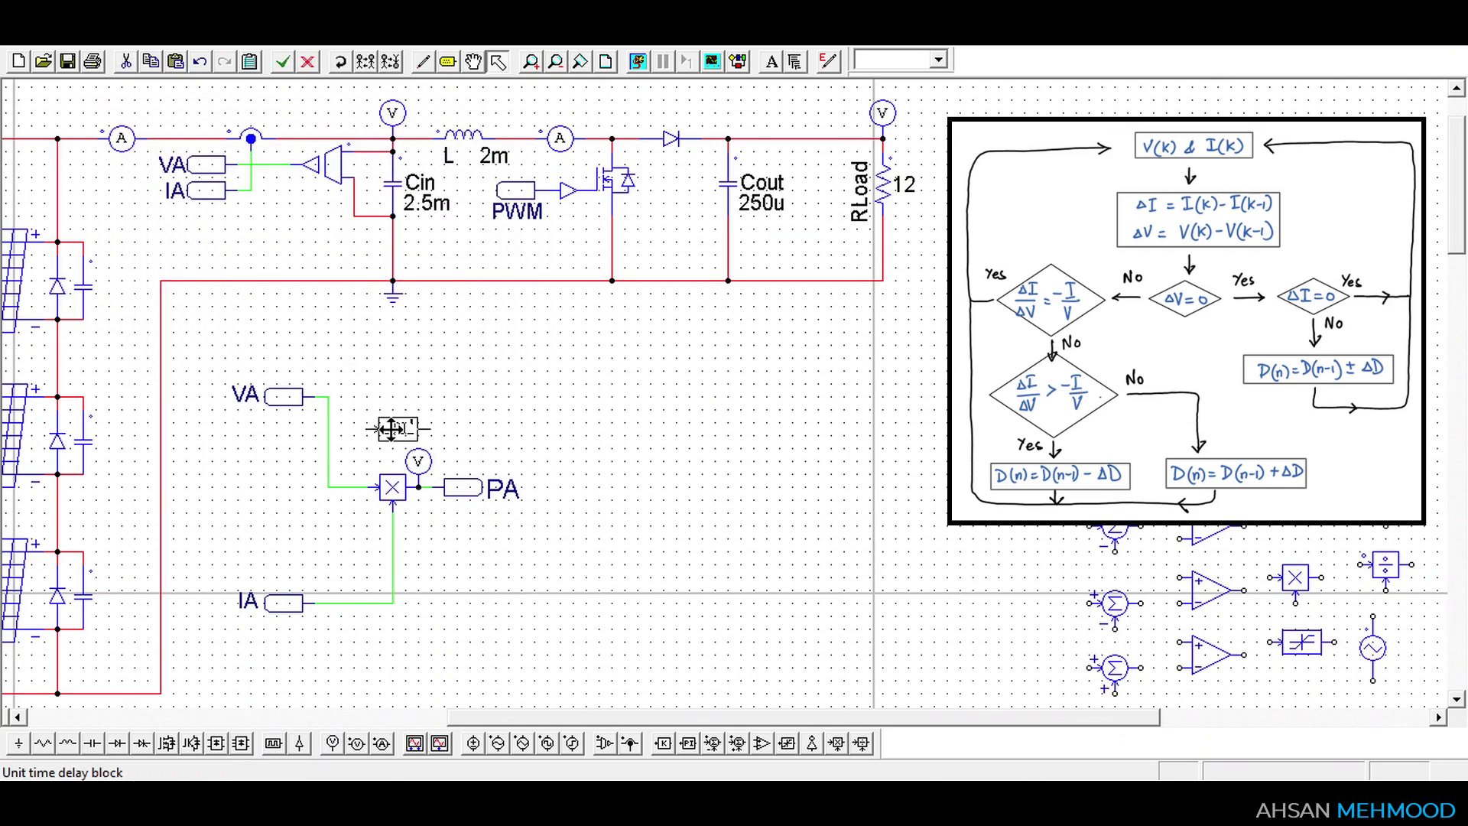
Place two unit delay blocks, one near VA and one near IA
left_click(386, 421)
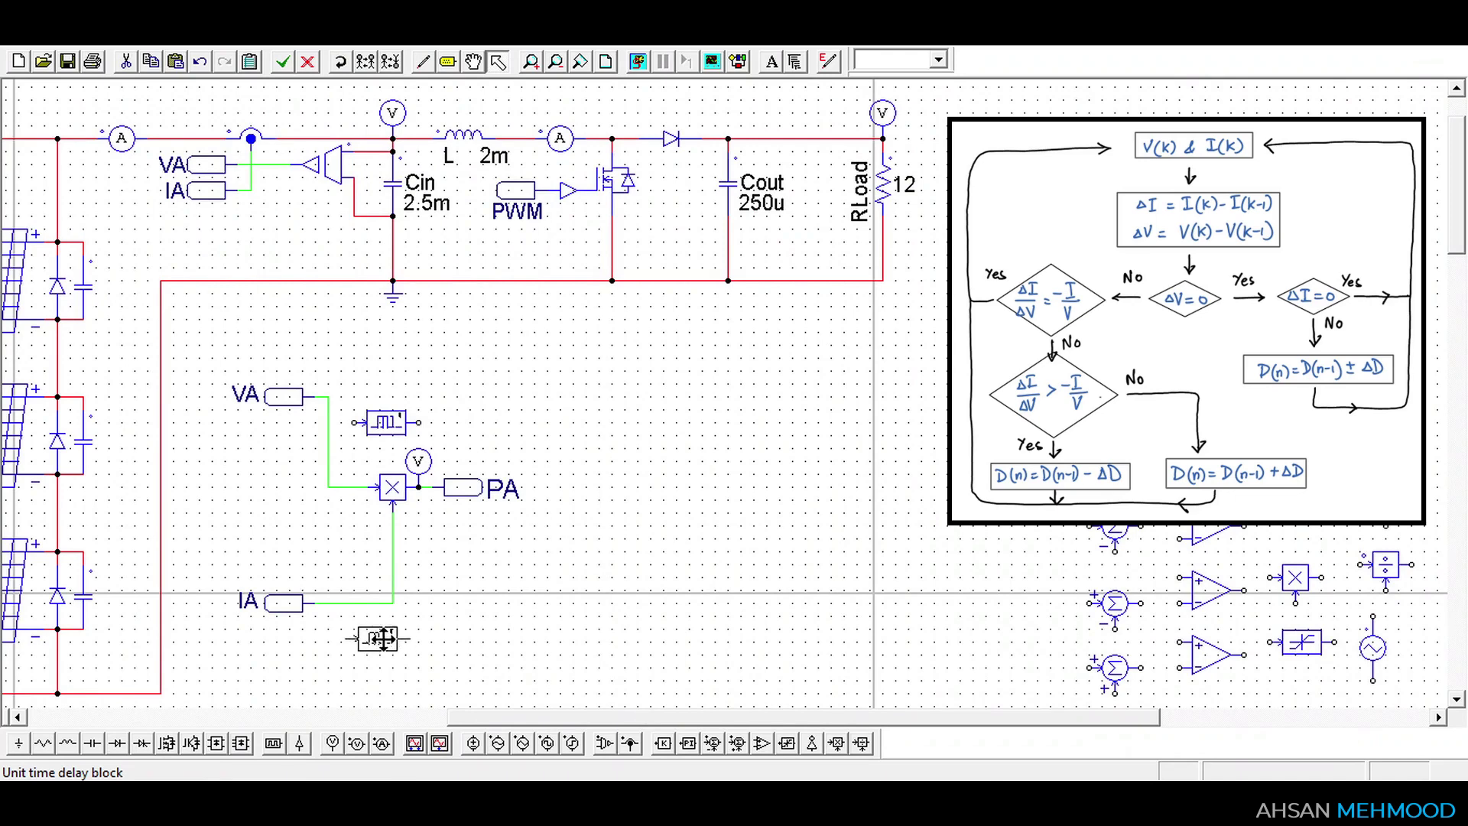
left_click(373, 642)
key("Escape")
Wire VA to the upper delay block and IA to the lower delay block
left_click(430, 68)
left_click_drag(328, 423, 354, 422)
left_click_drag(329, 604, 341, 642)
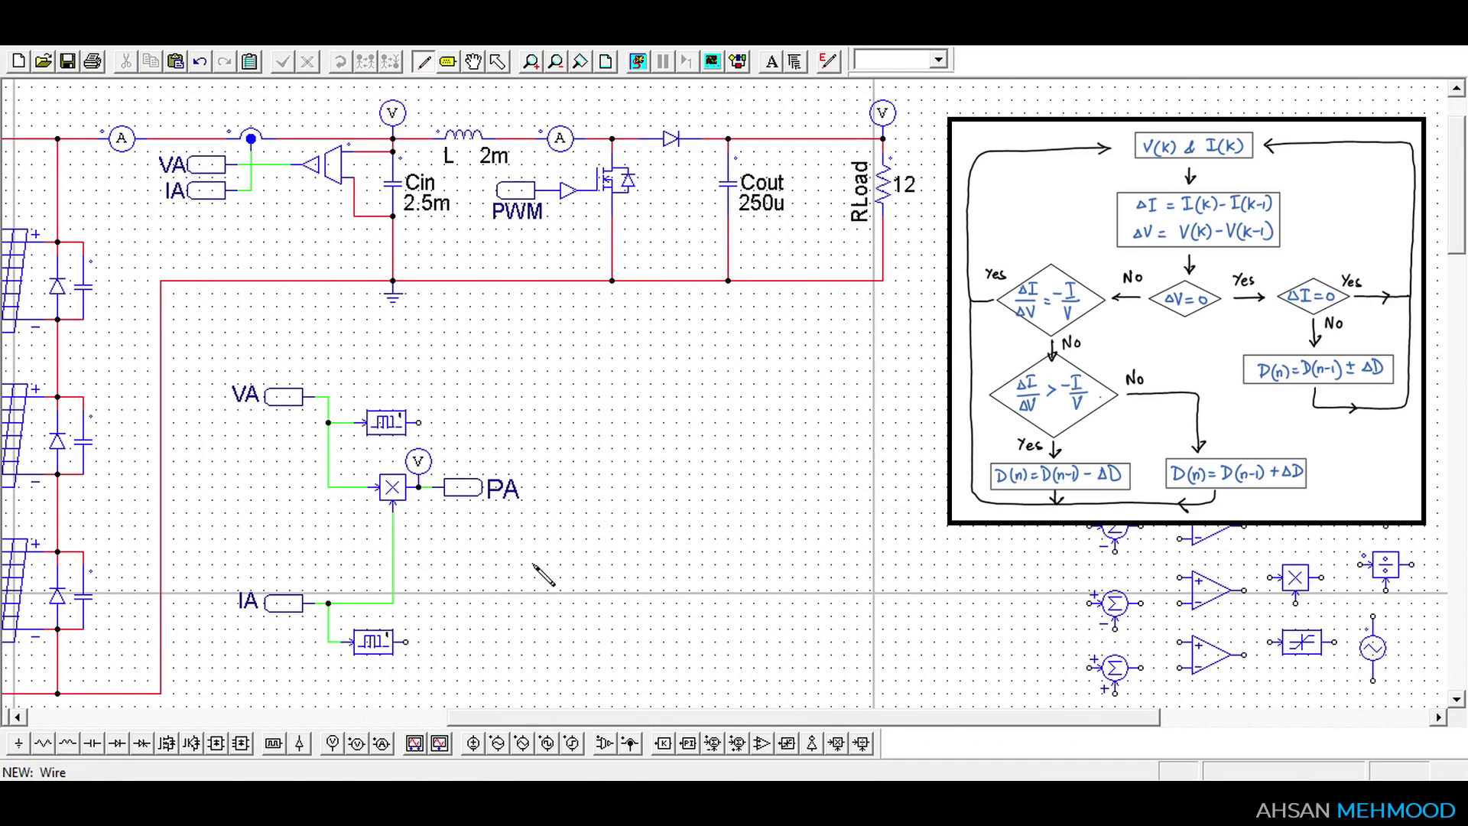
key("Escape")
Add two summers subtracting delayed VA and IA from their present values
left_click_drag(1116, 535, 470, 397)
left_click_drag(1115, 603, 470, 603)
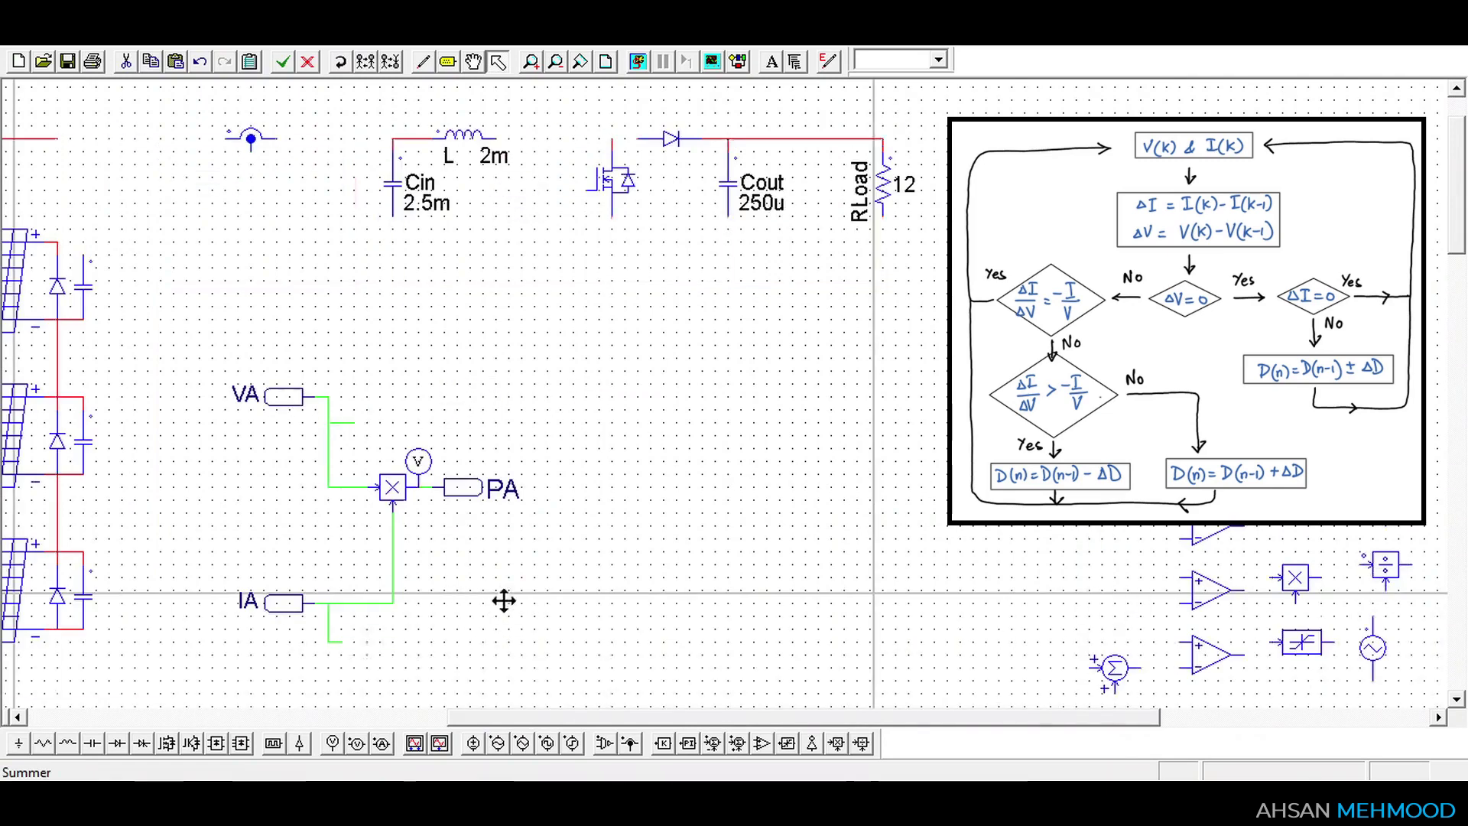
left_click(423, 61)
left_click_drag(451, 396, 328, 397)
left_click_drag(470, 419, 419, 422)
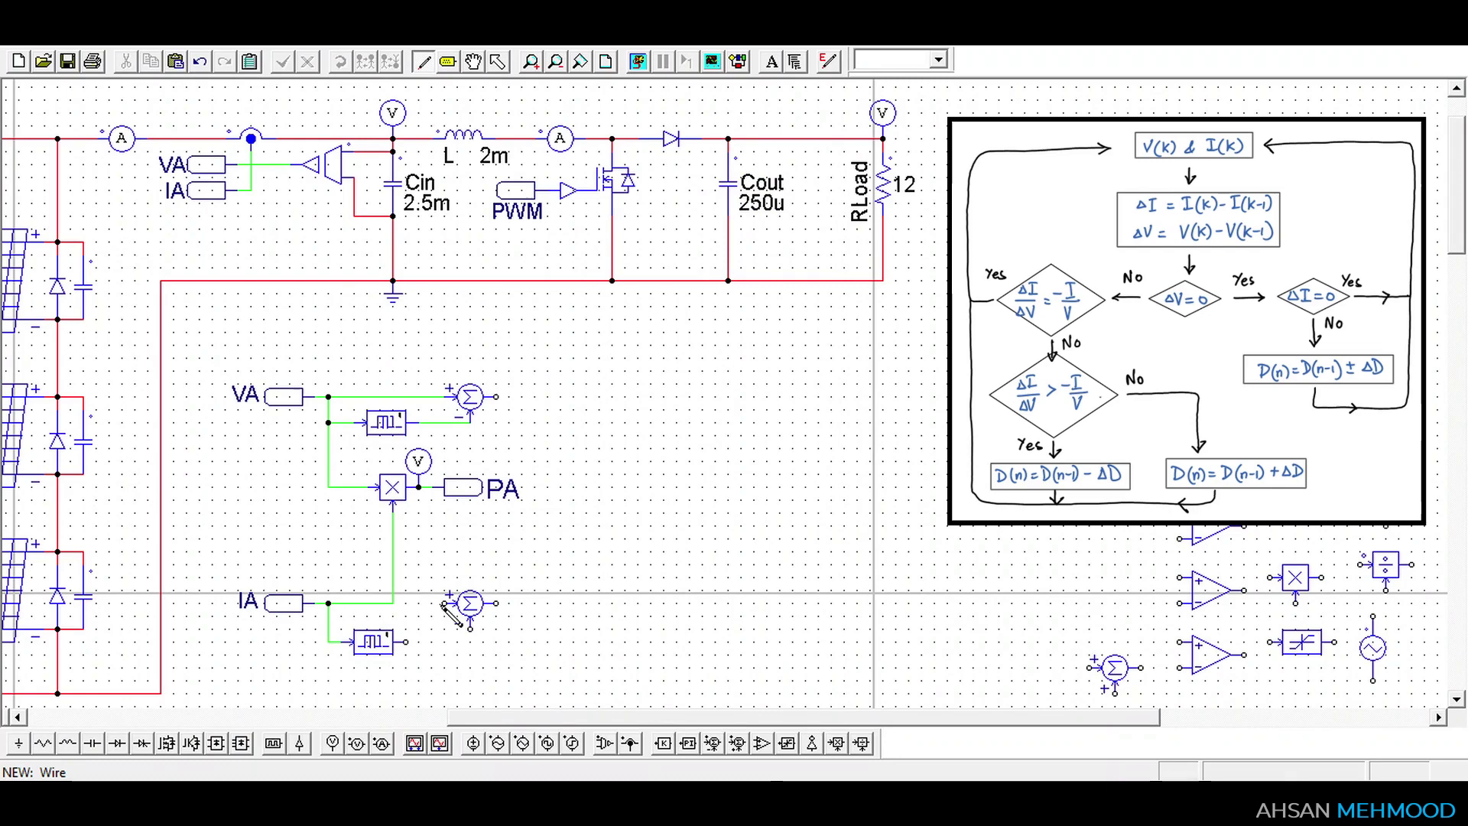
left_click_drag(444, 604, 393, 603)
left_click_drag(470, 630, 386, 642)
key("Escape")
Align the lower delay block and move a comparator right of the summers
left_click(465, 673)
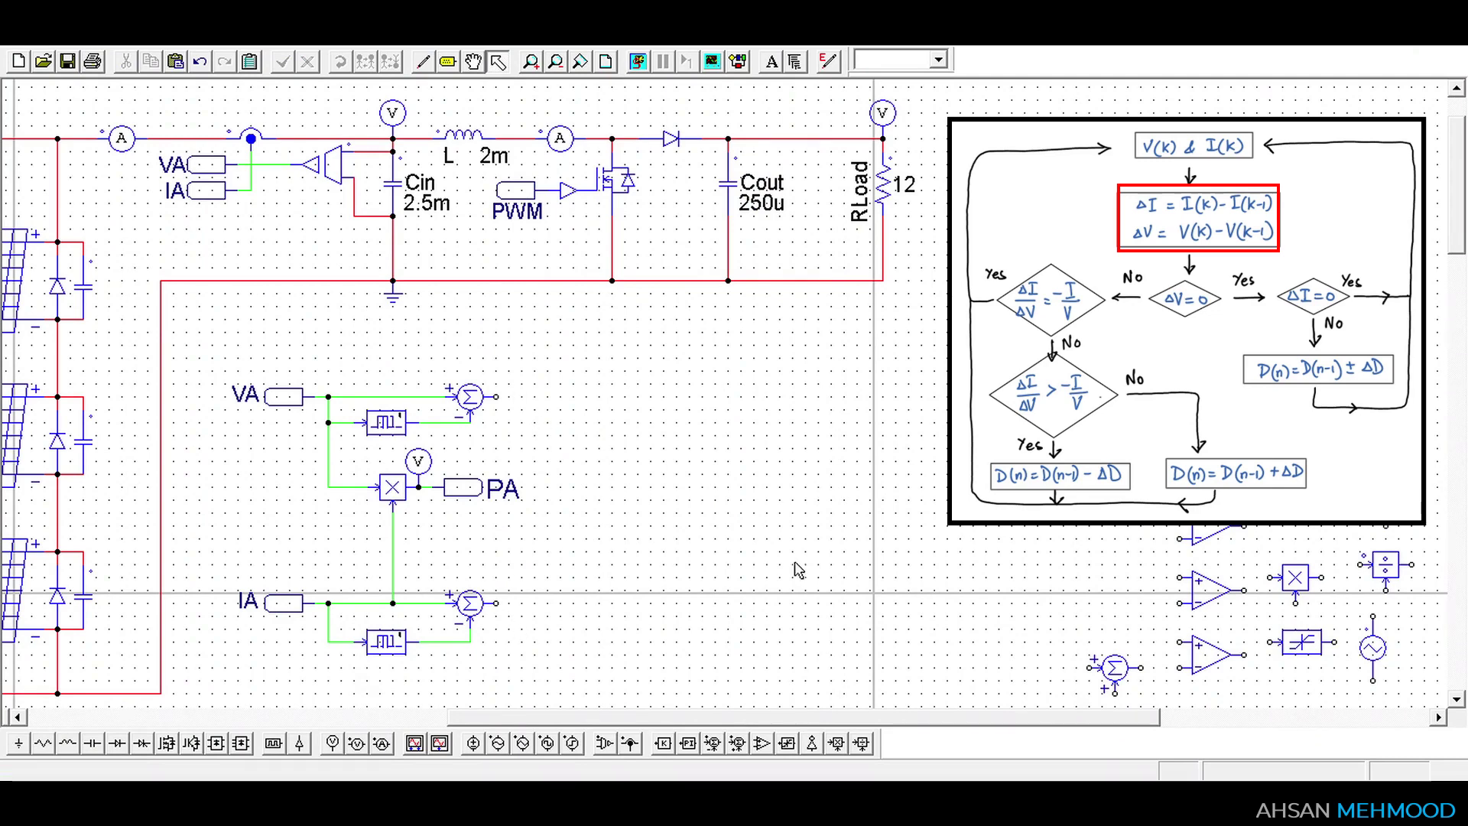
left_click(1208, 537)
left_click_drag(1209, 537, 627, 411)
Place an absolute value block after the ΔV summer and a constant below, wired to the comparator
left_click_drag(532, 496, 489, 518)
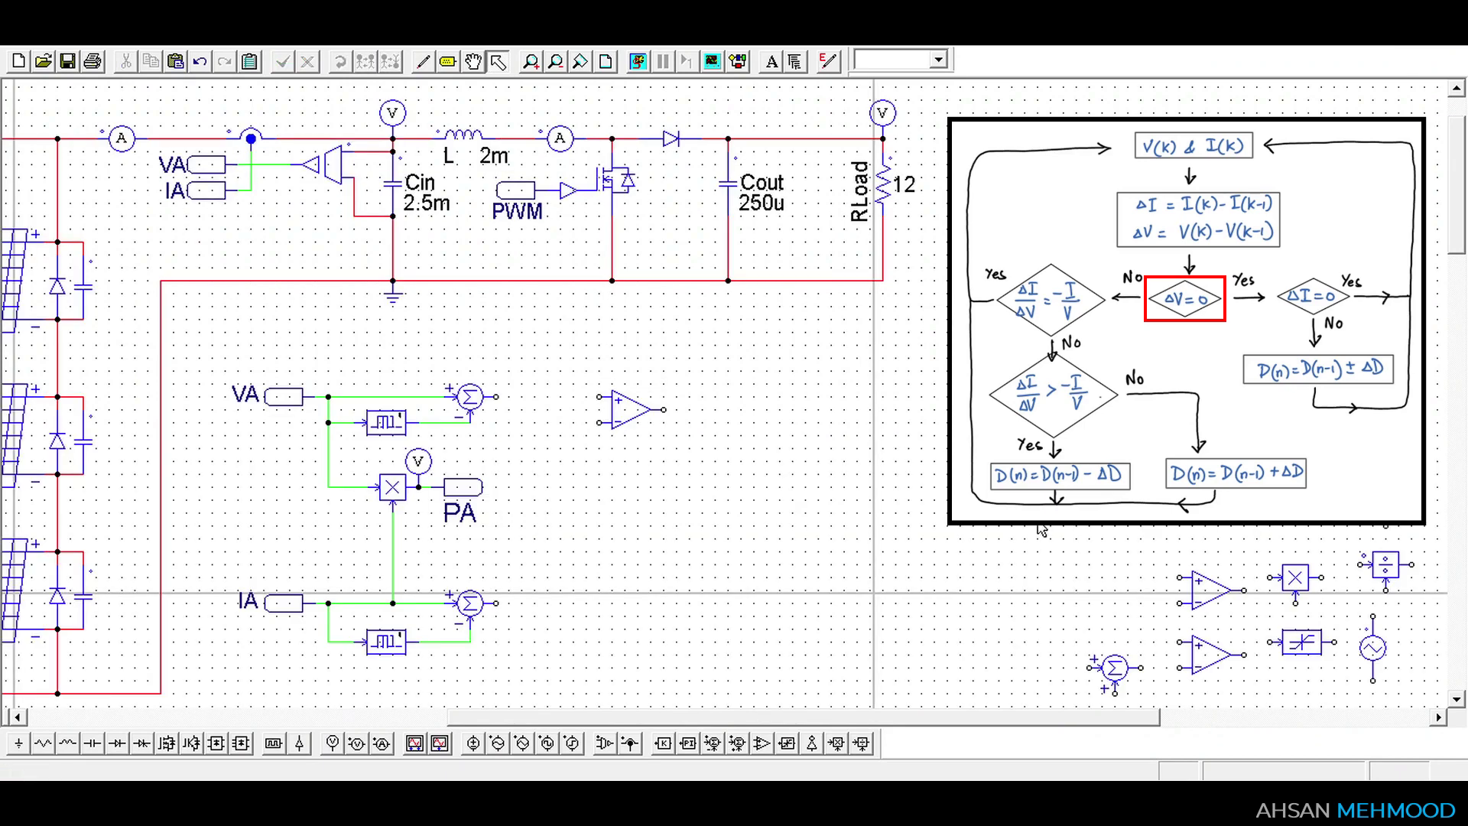
left_click(786, 743)
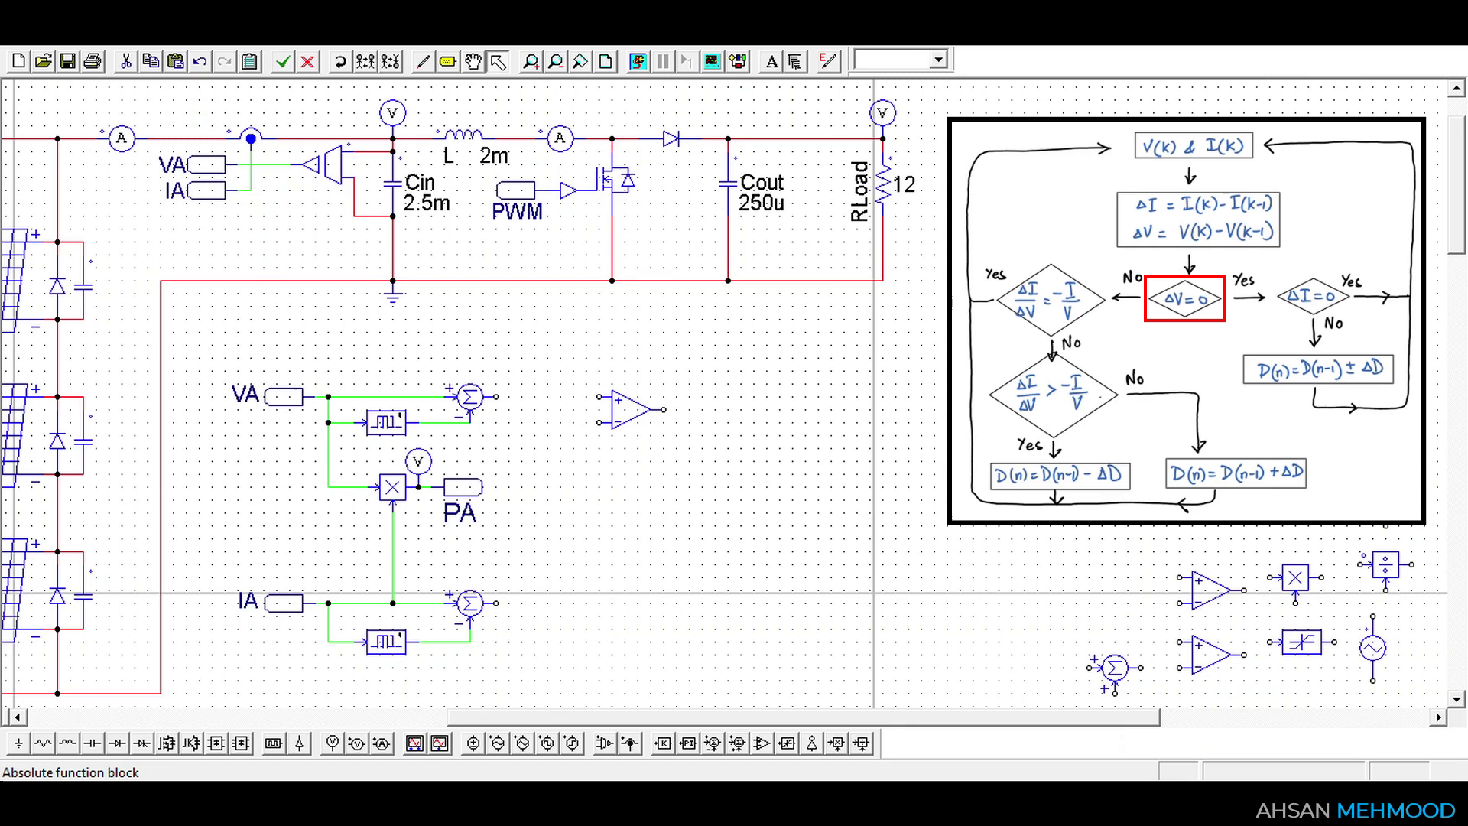
left_click(542, 396)
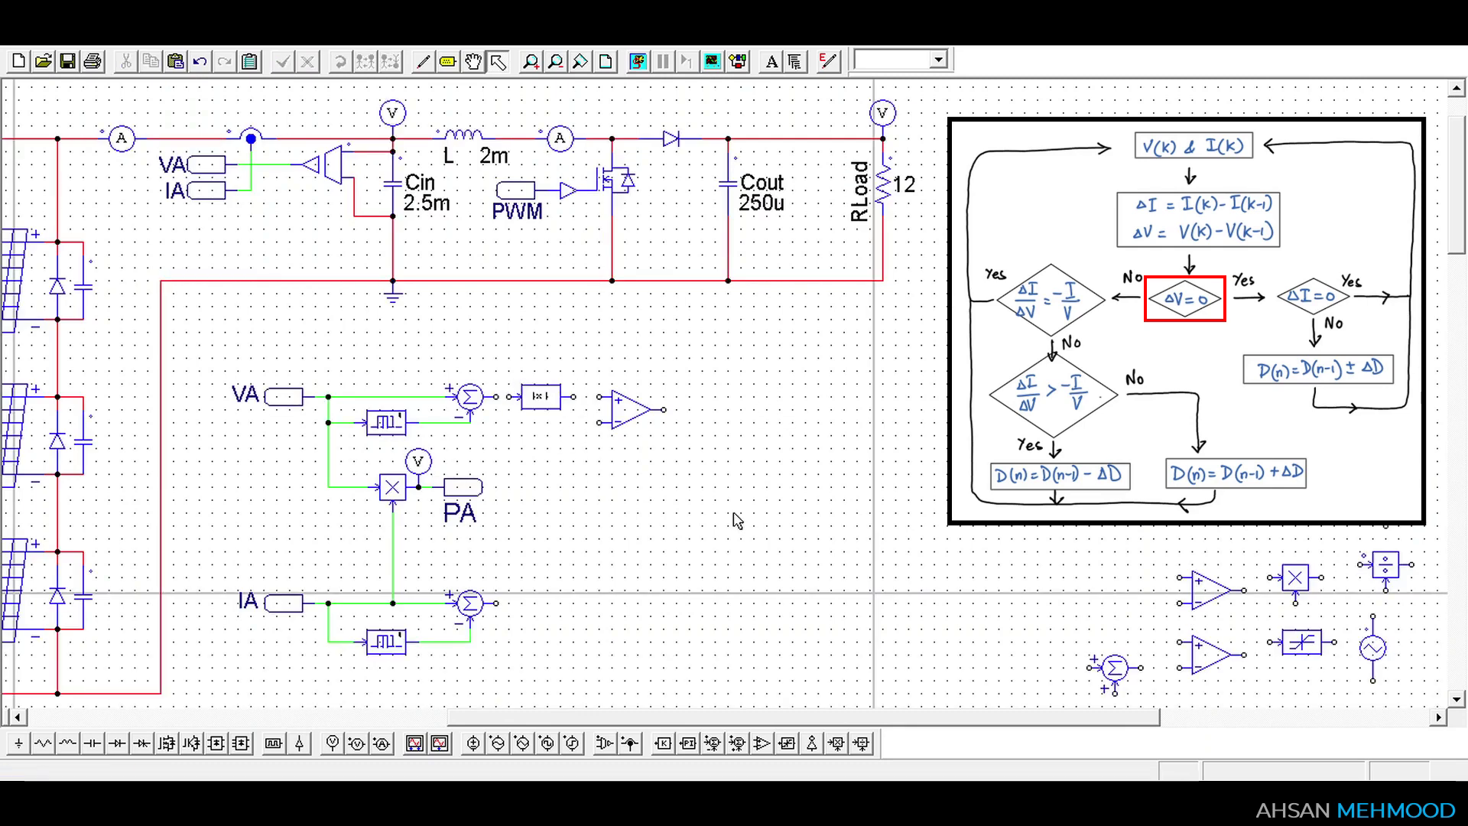
left_click_drag(1109, 459, 545, 437)
left_click(544, 437)
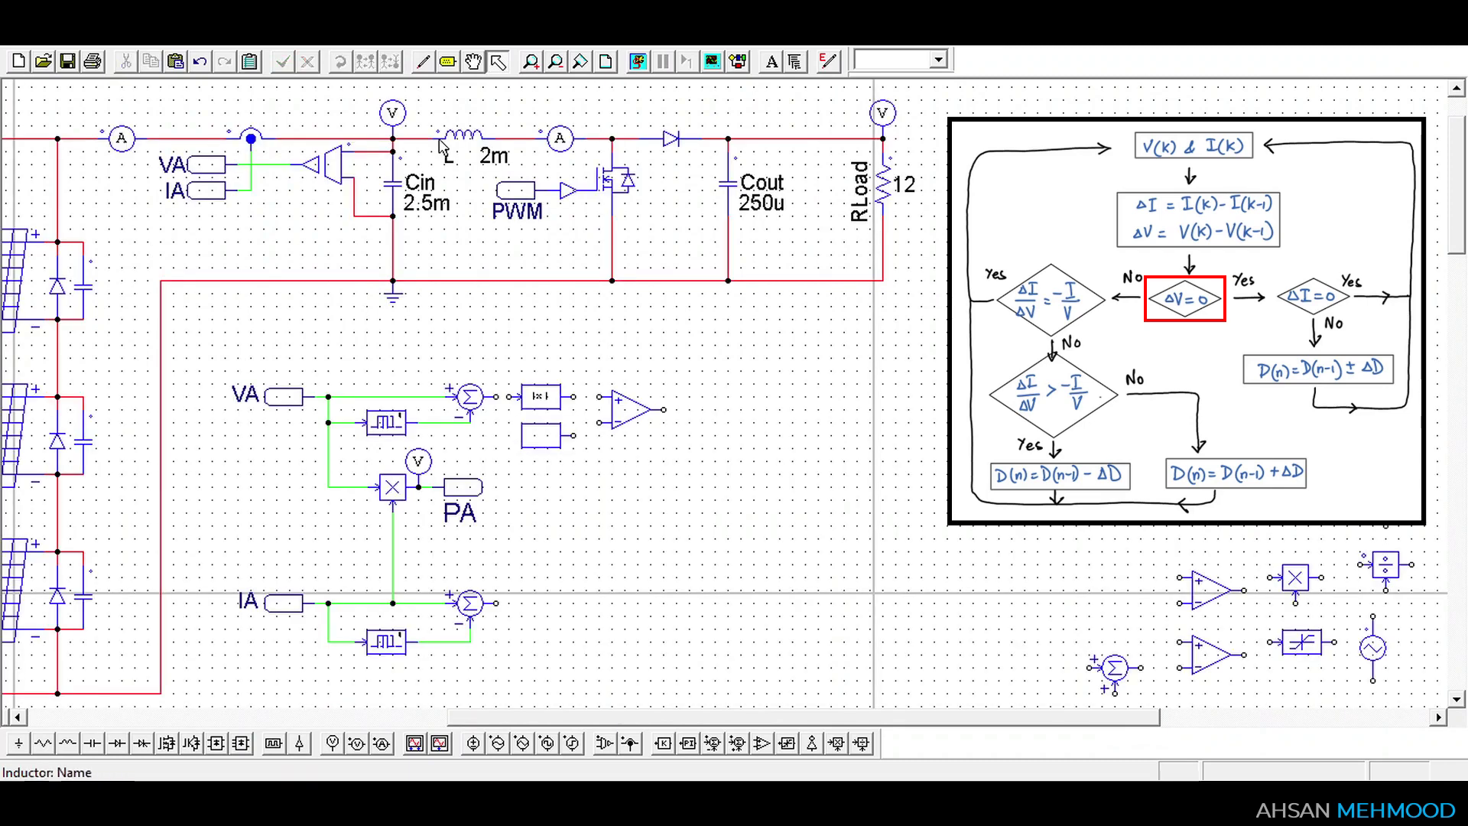
left_click(422, 61)
left_click_drag(573, 396, 573, 435)
Set the constant's value to 0 and display it below the block
key("Escape")
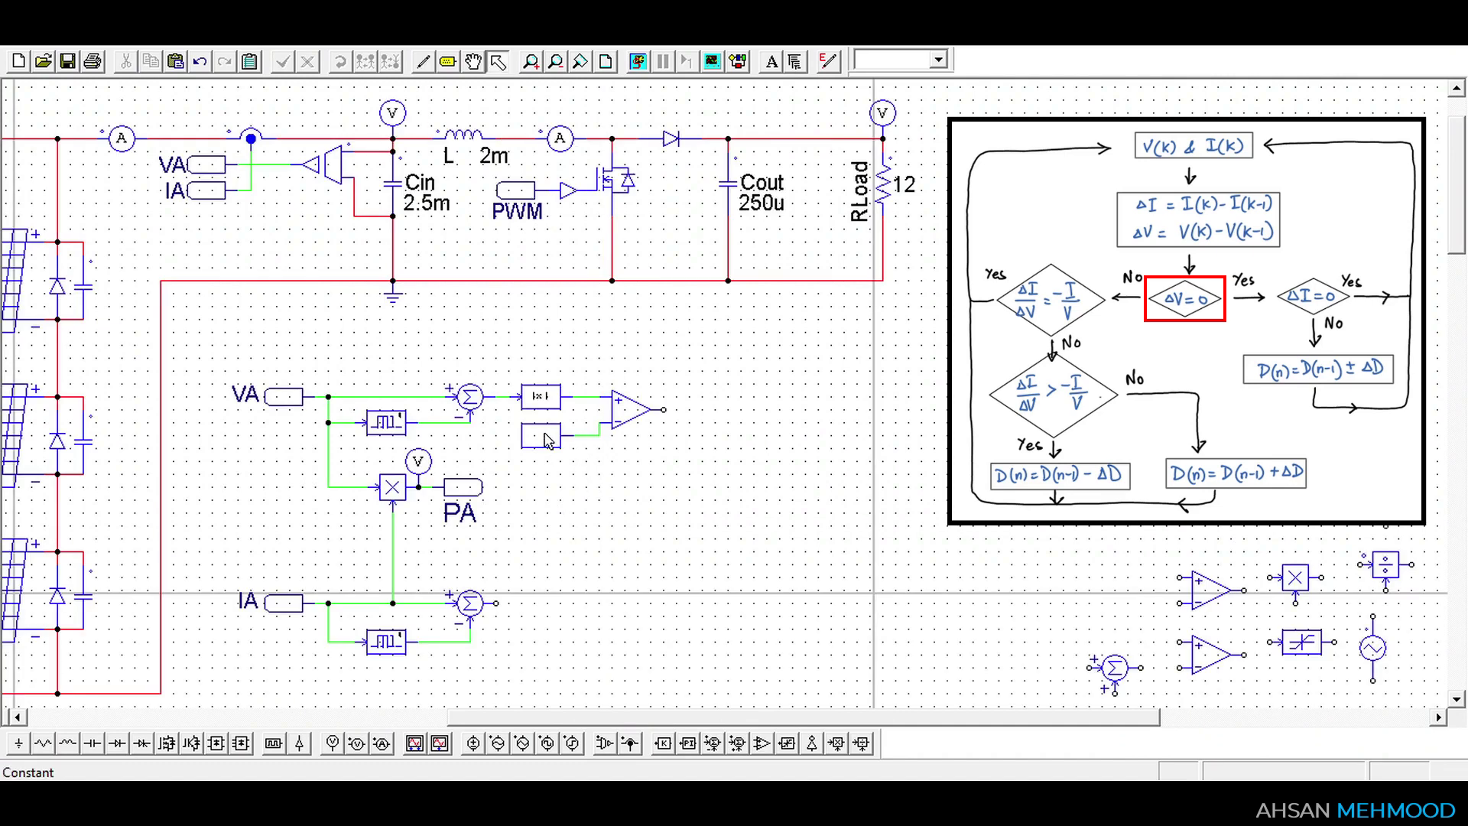
double_click(548, 437)
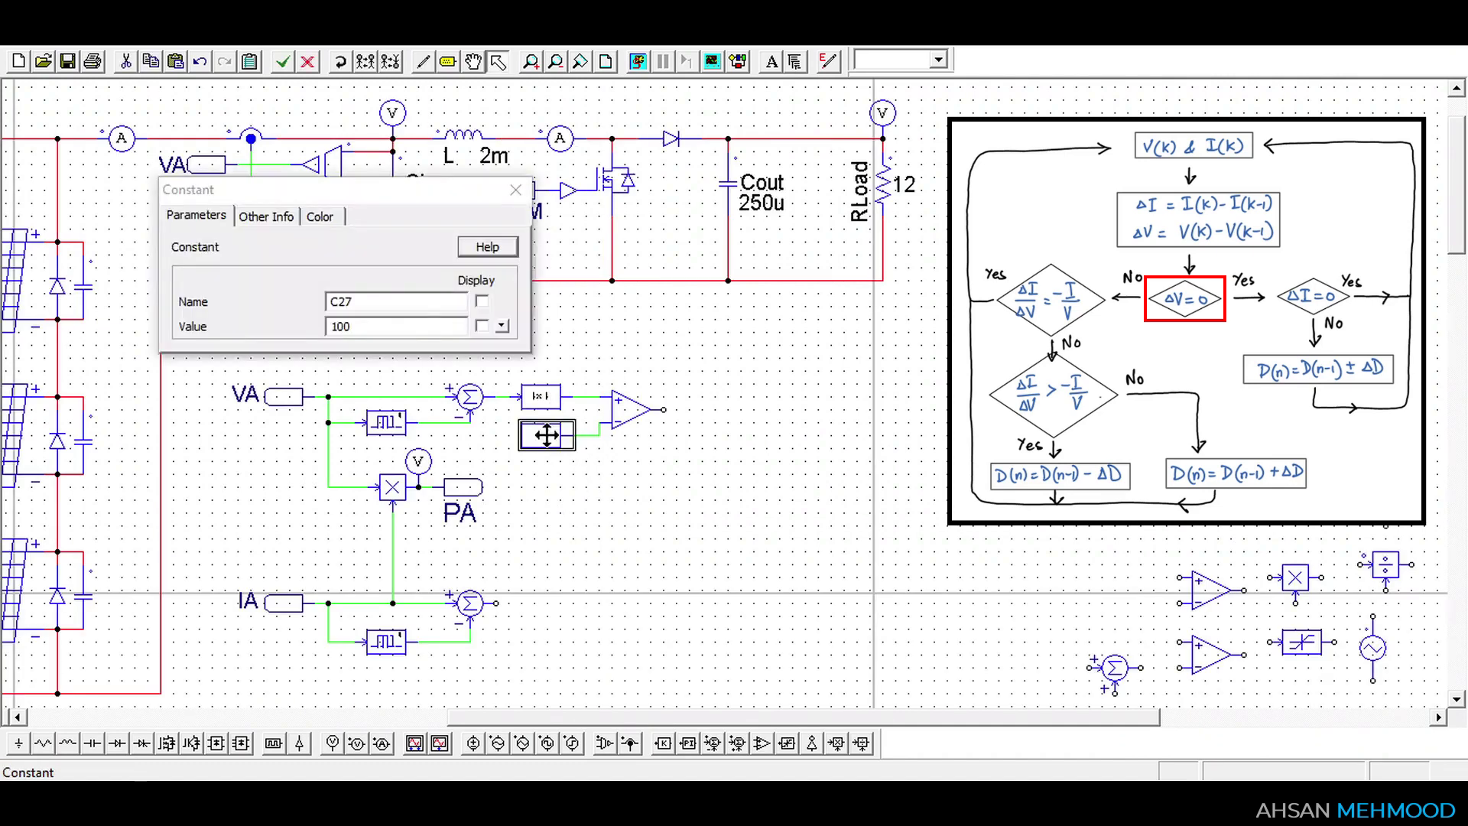
type("0")
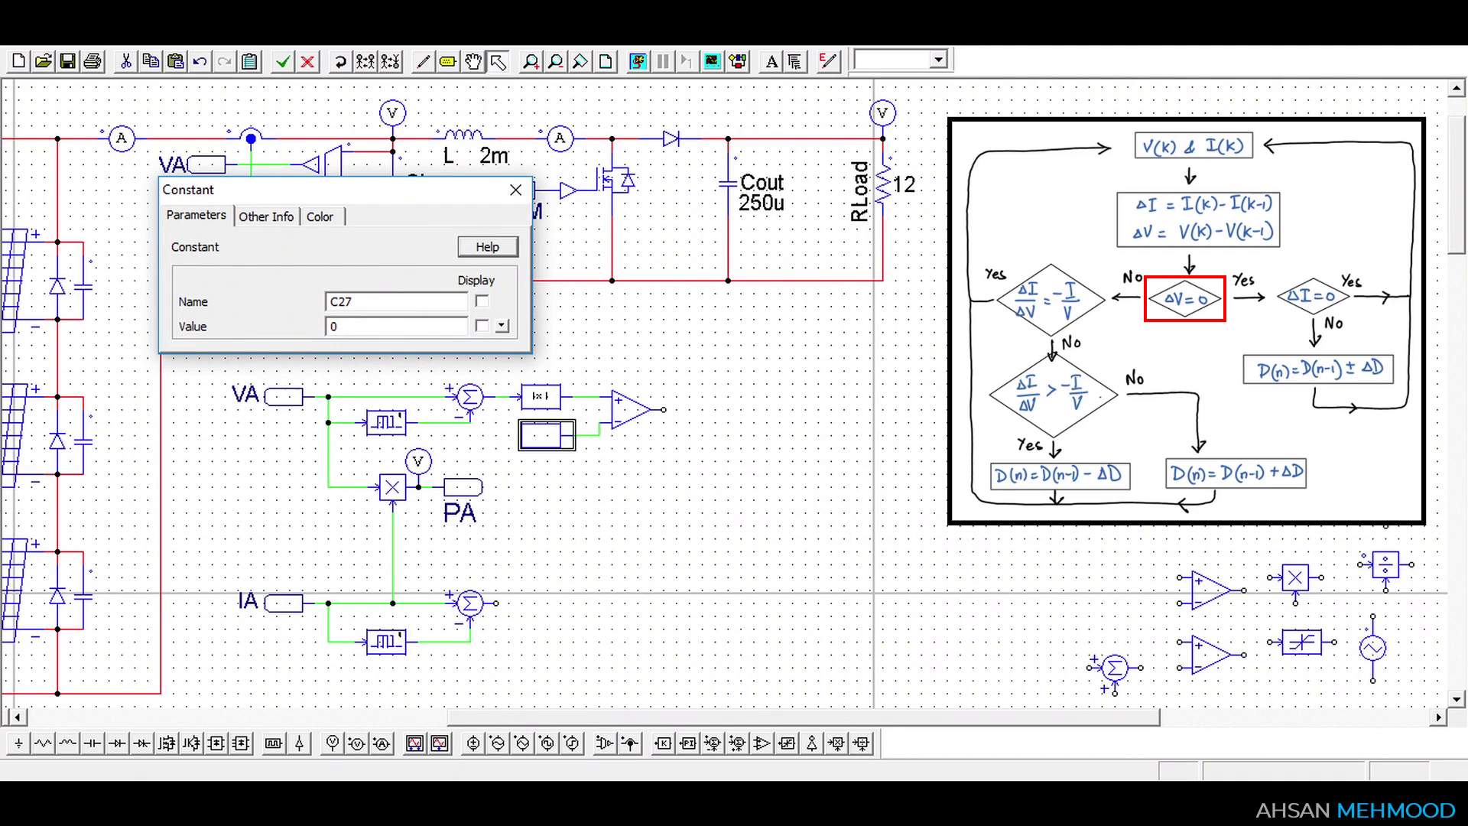
left_click(482, 325)
left_click(516, 190)
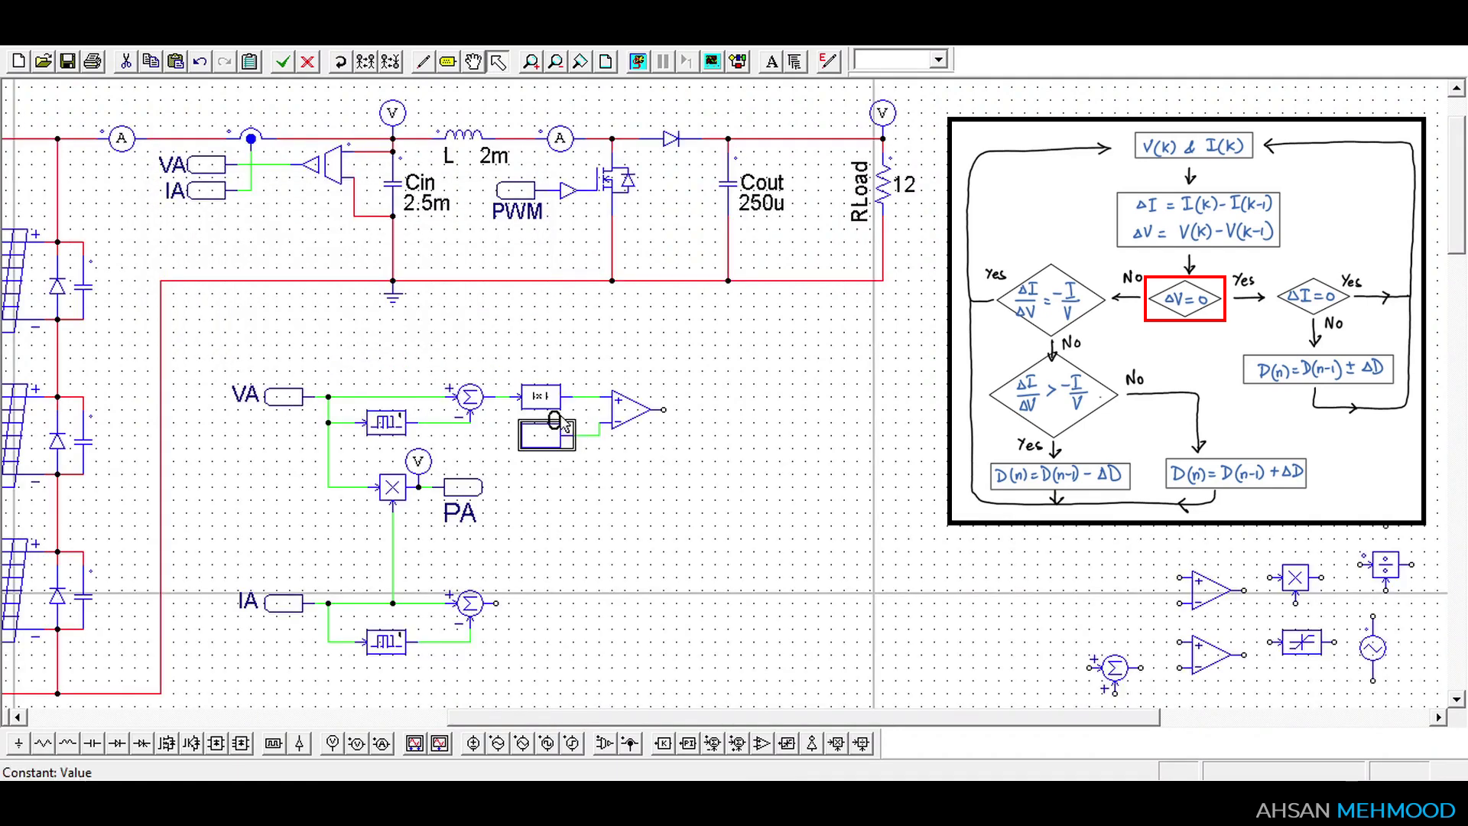
left_click_drag(558, 424, 544, 465)
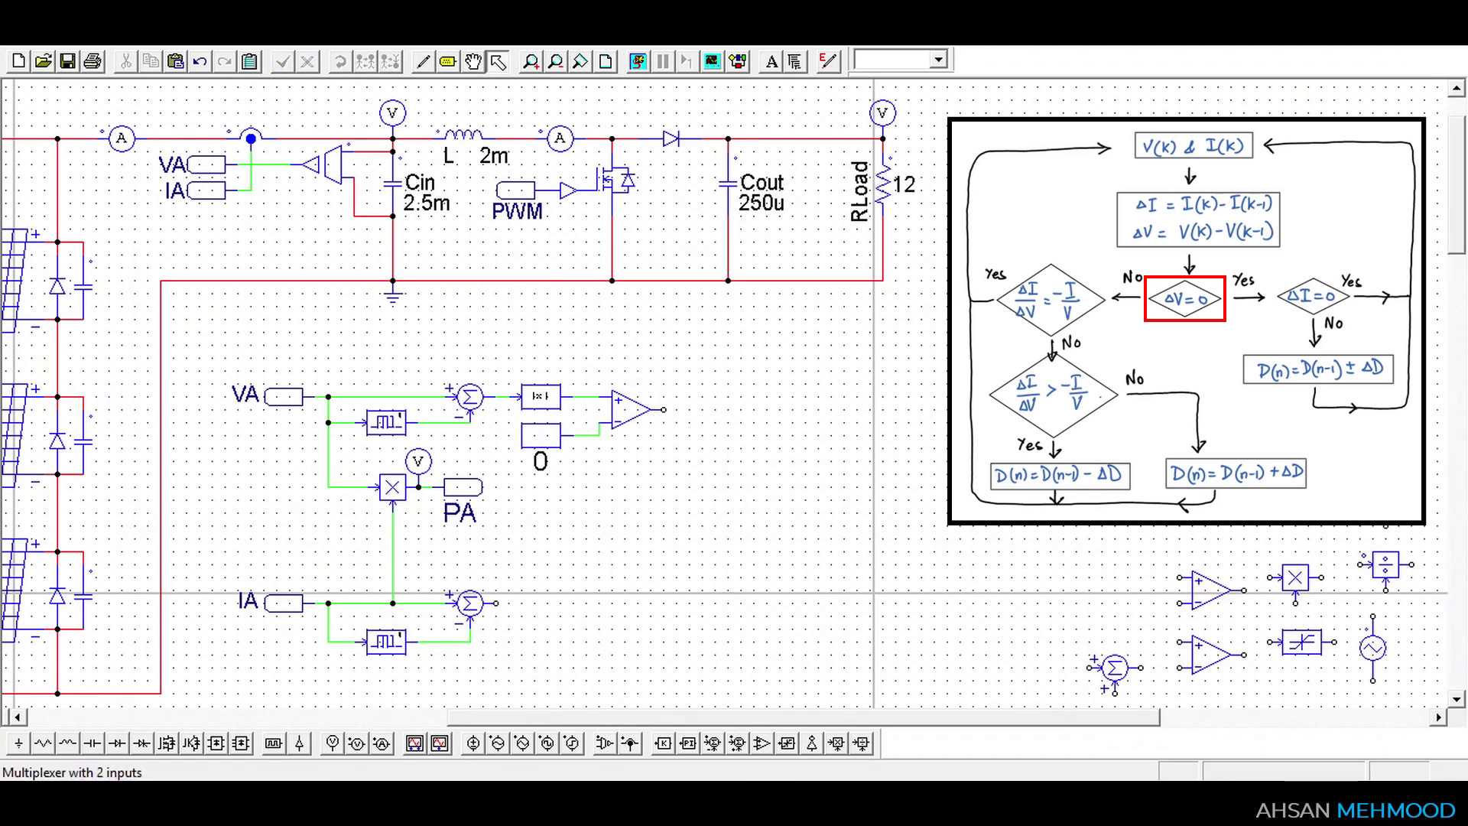
Place a 2-input multiplexer and wire the comparator output to its s0 select pin
left_click(772, 597)
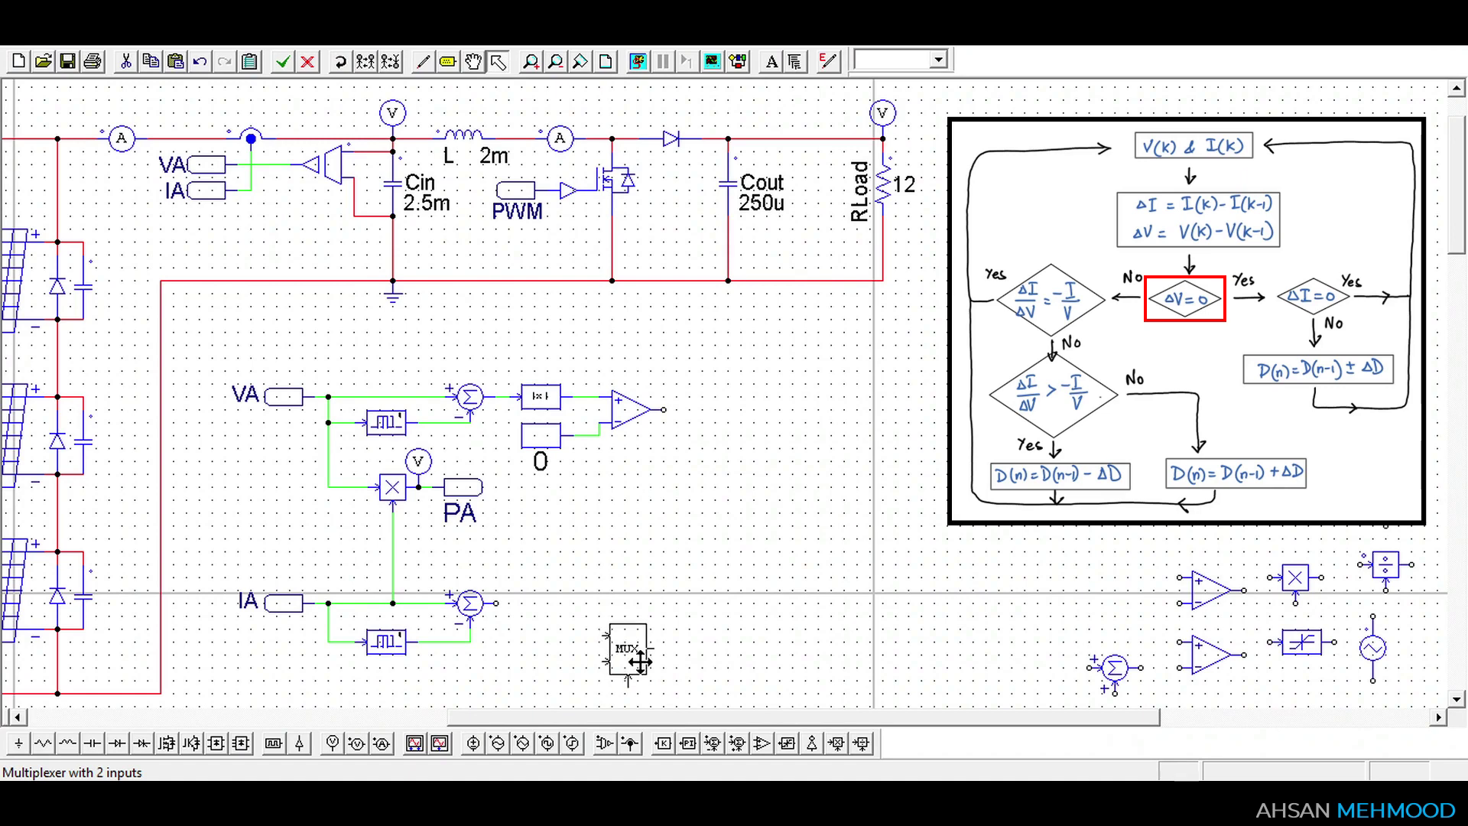
left_click(639, 655)
left_click_drag(611, 646, 702, 653)
left_click(602, 648)
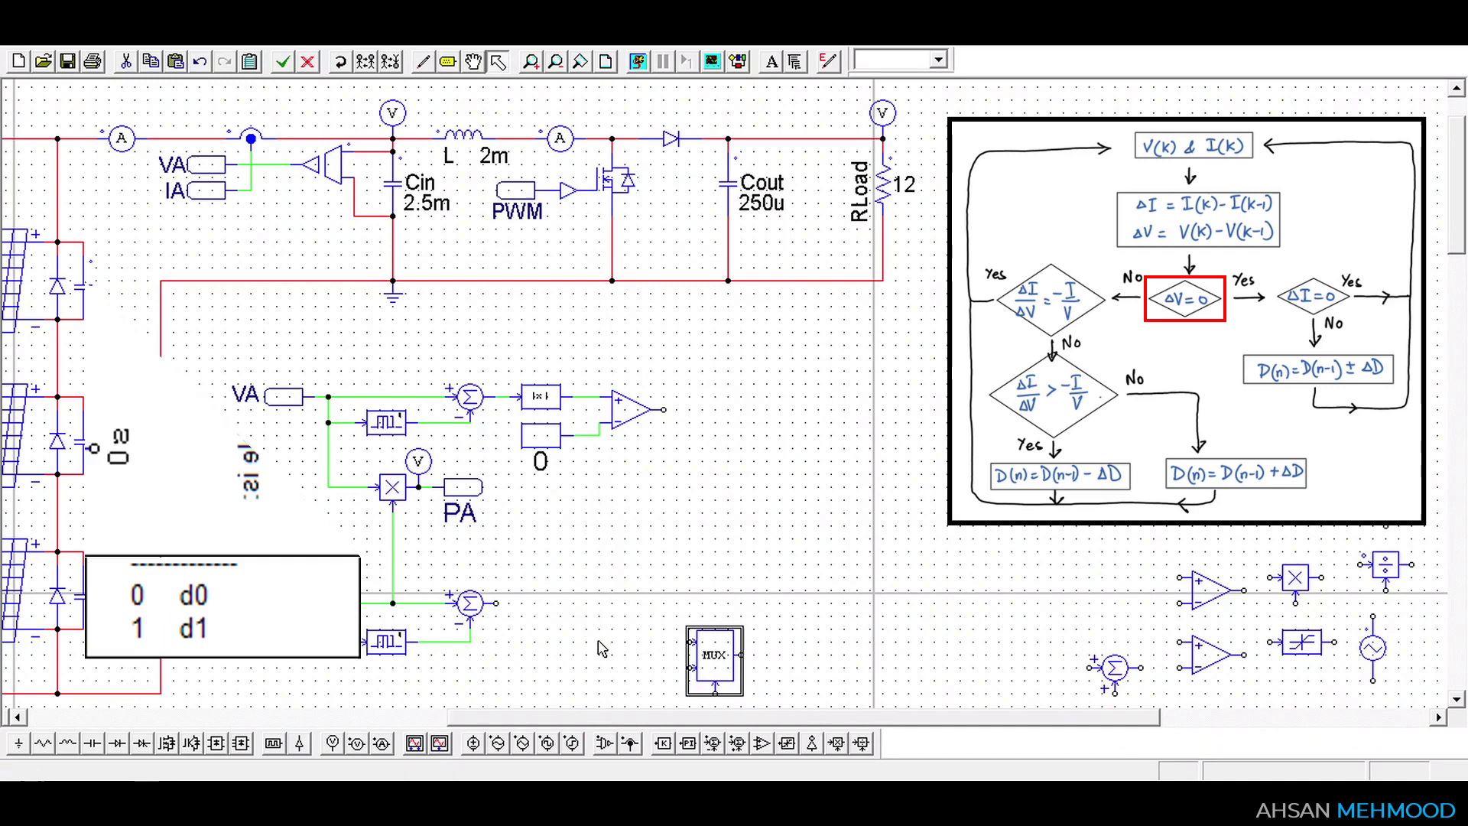
left_click(423, 61)
left_click_drag(664, 410, 715, 693)
key("Escape")
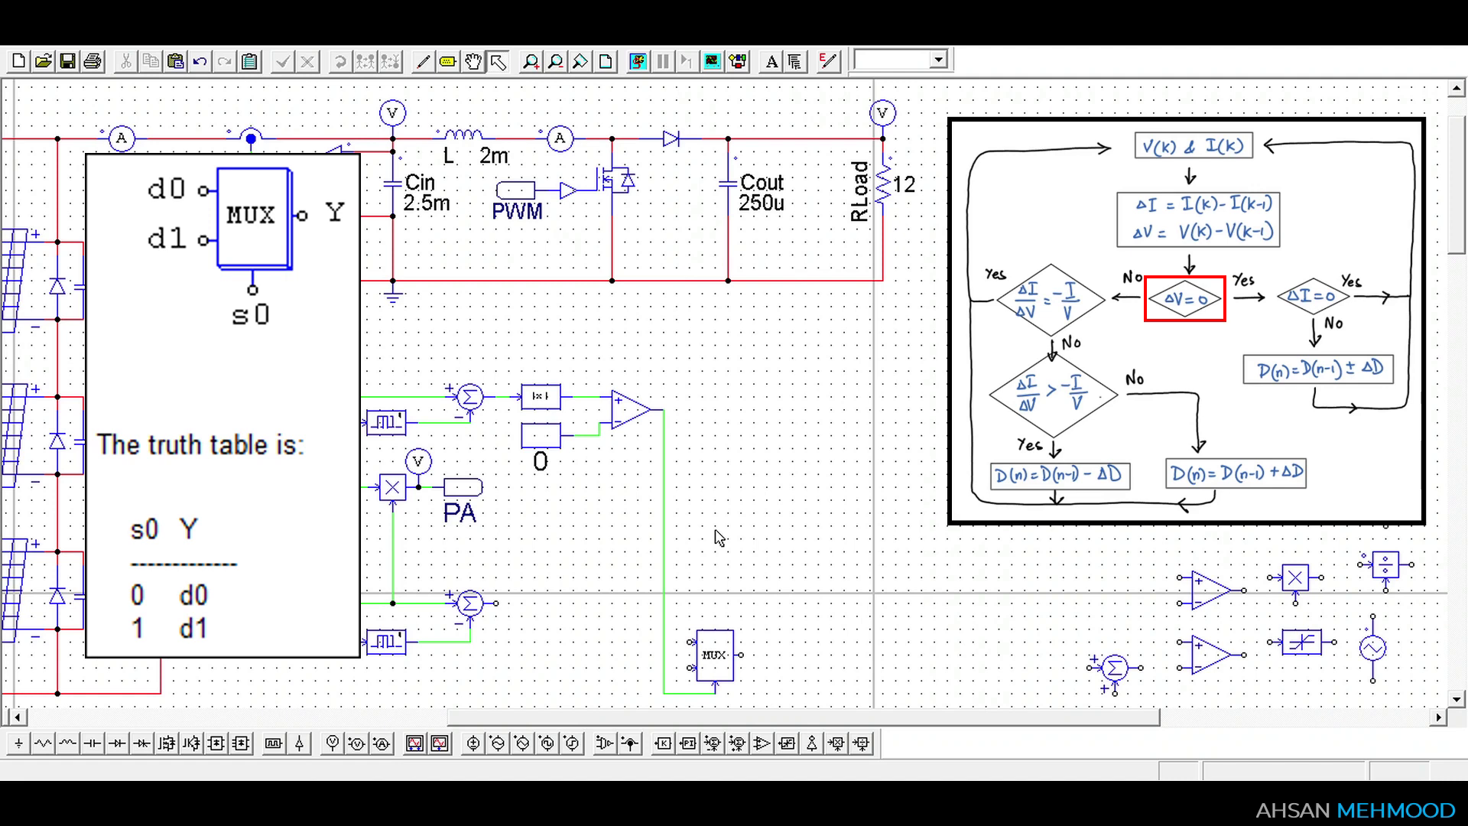
Wire the ΔV summer into the multiplexer and the ΔI difference into a nearby divider
left_click(423, 61)
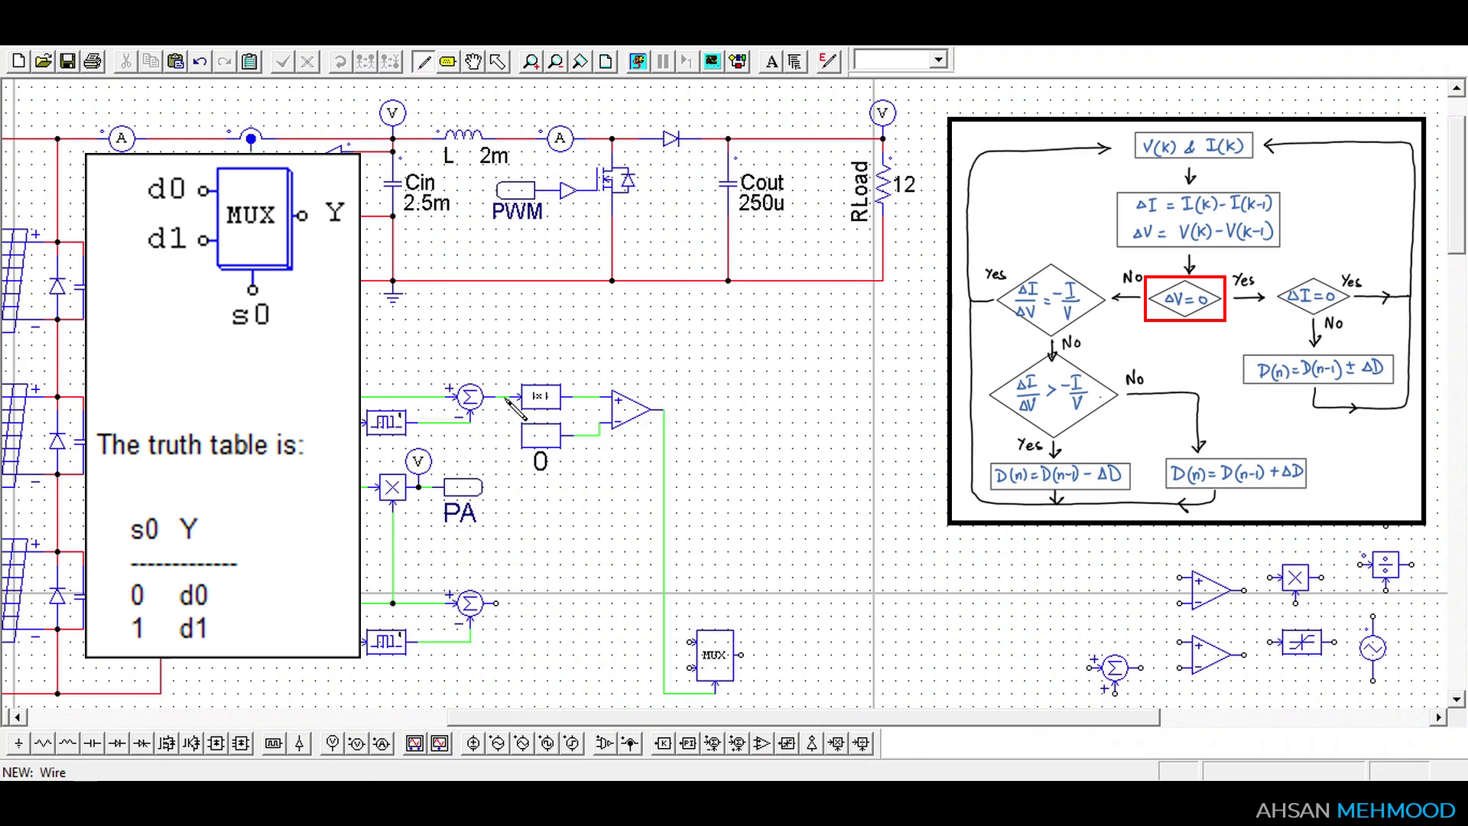
left_click_drag(506, 399, 696, 668)
key("Escape")
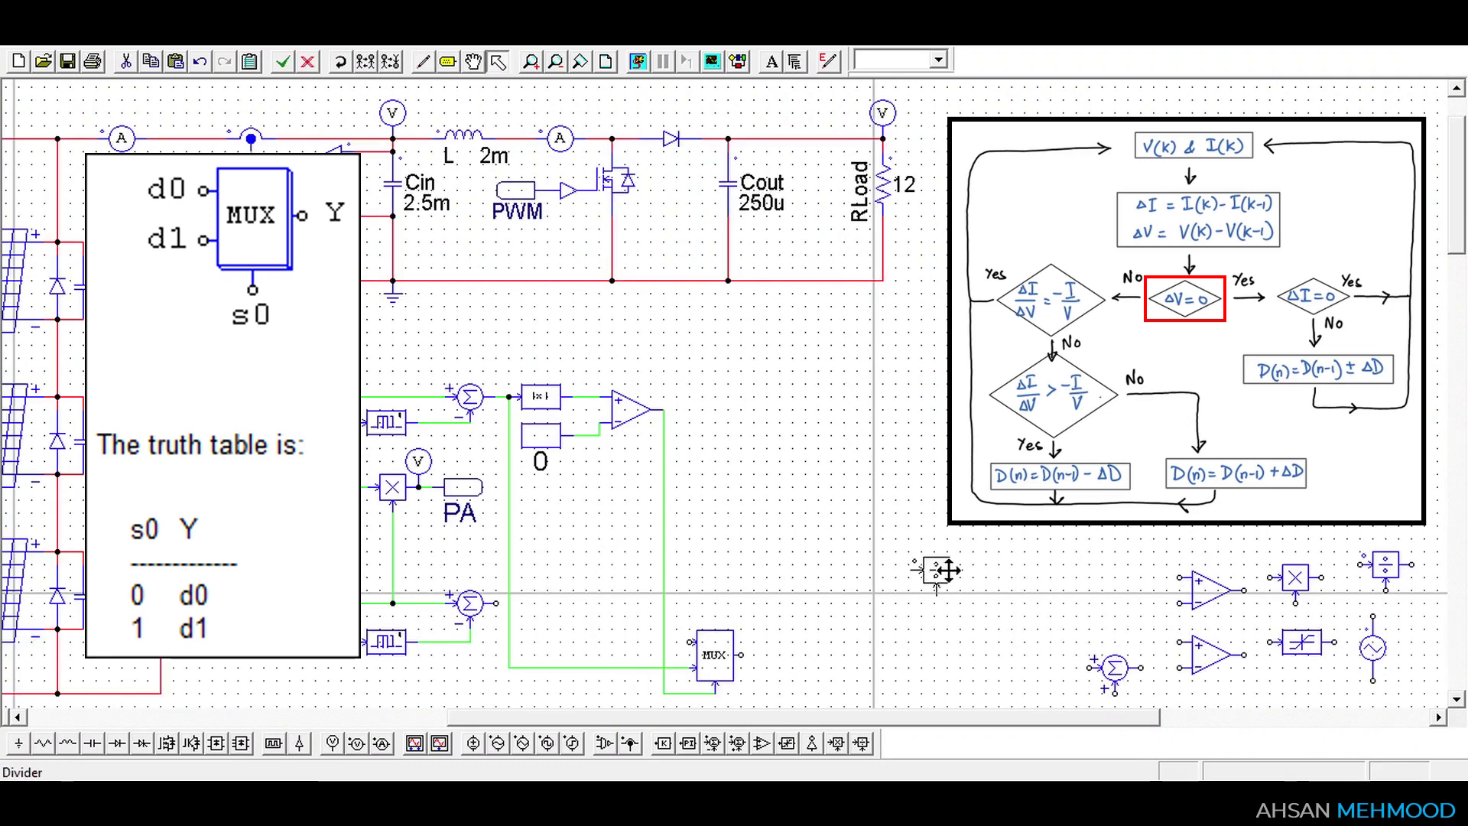
left_click_drag(843, 607, 742, 655)
left_click(423, 62)
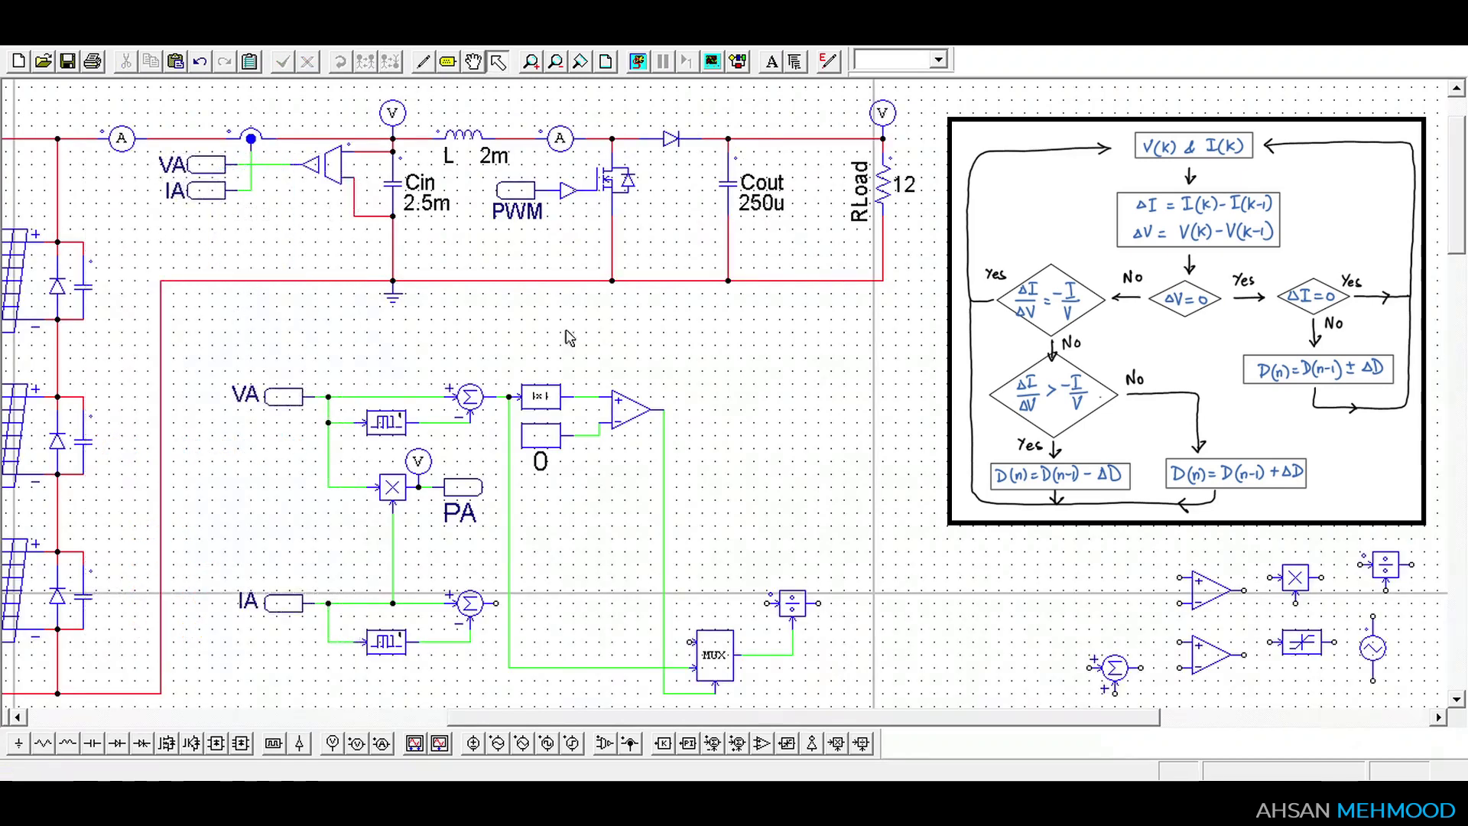
key("ctrl+w")
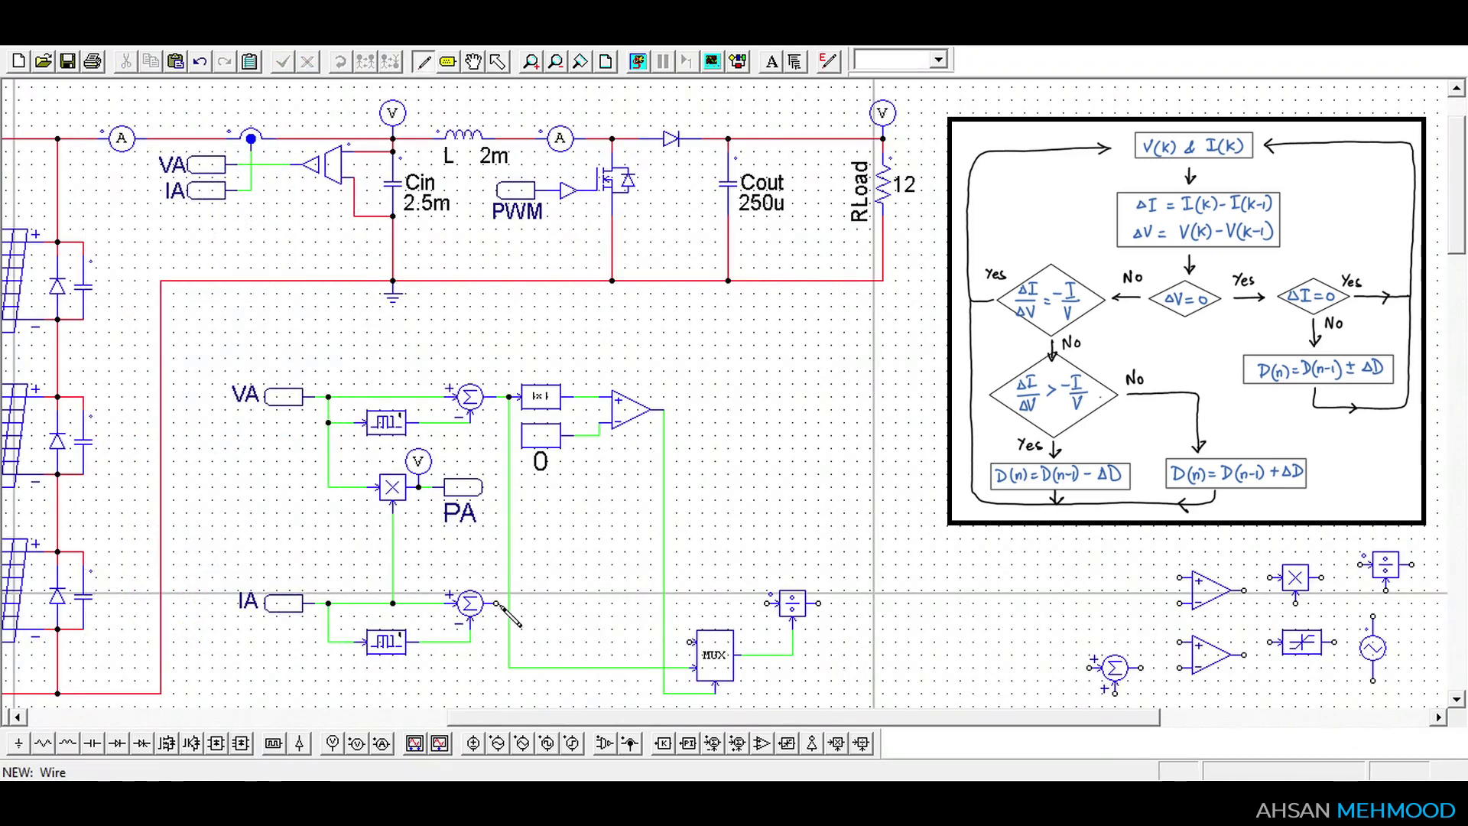
left_click_drag(496, 602, 769, 602)
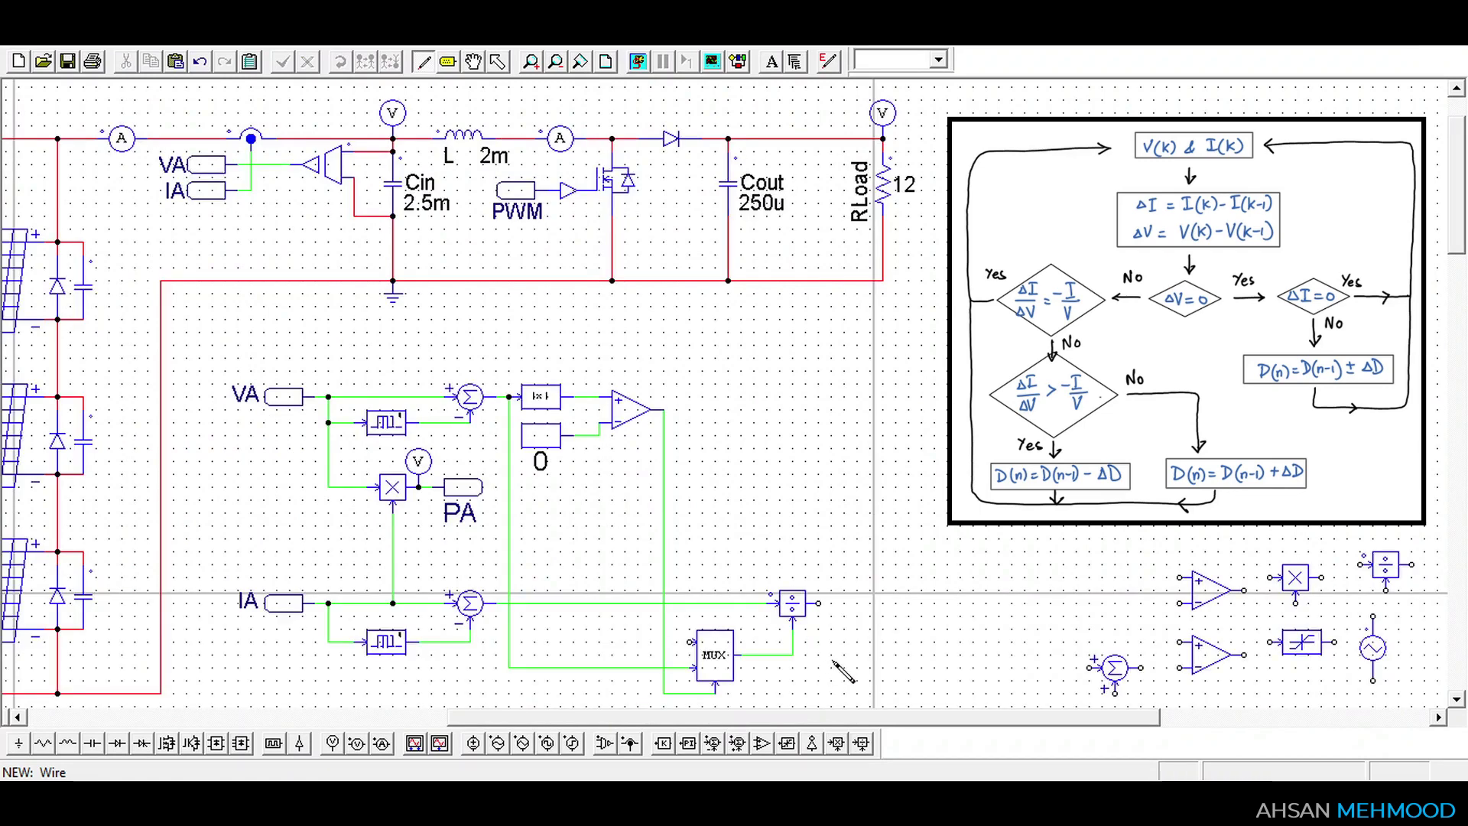
key("Escape")
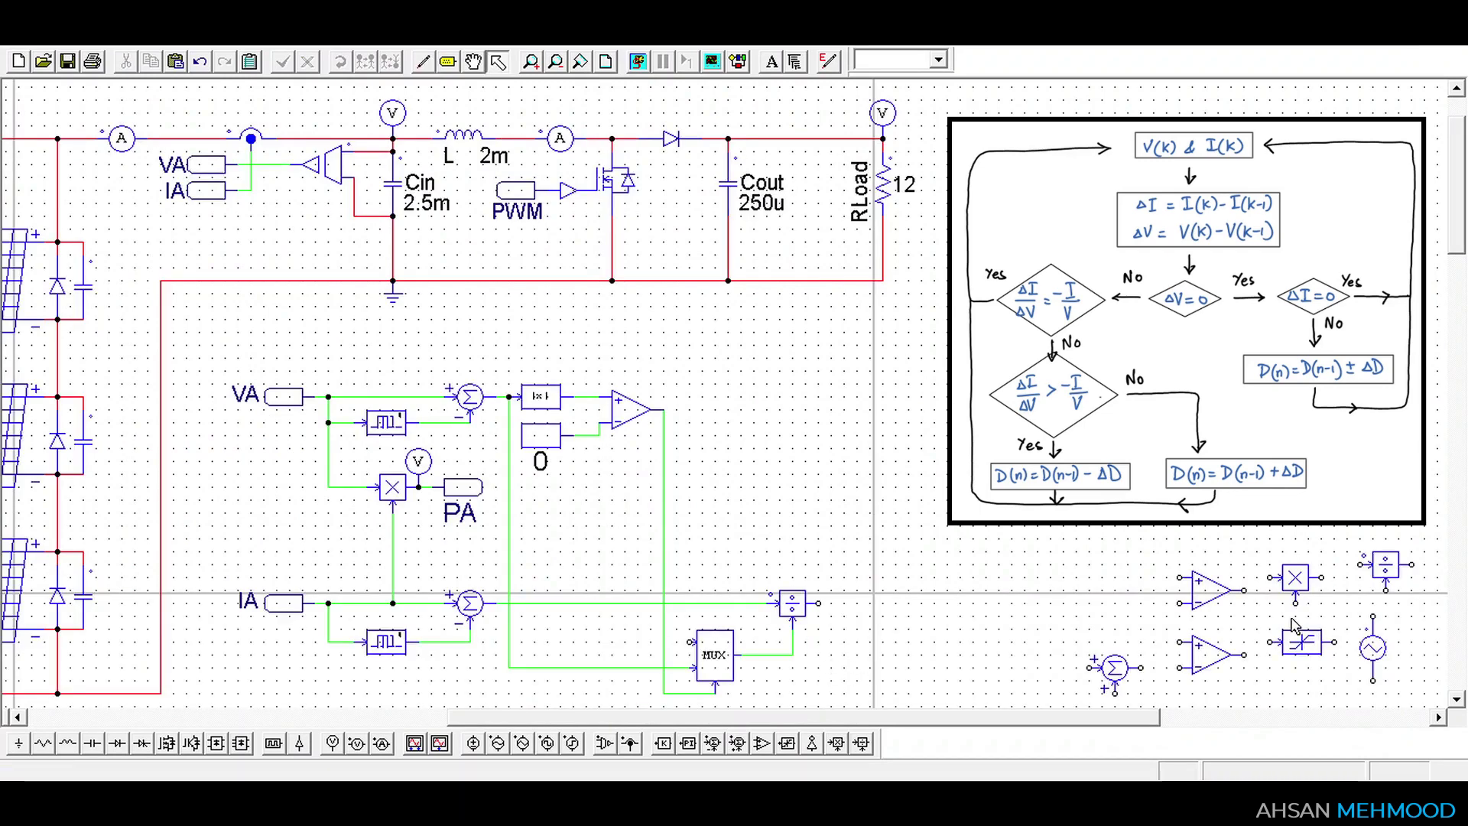
Place a constant left of the MUX and wire it to the upper input
key("c")
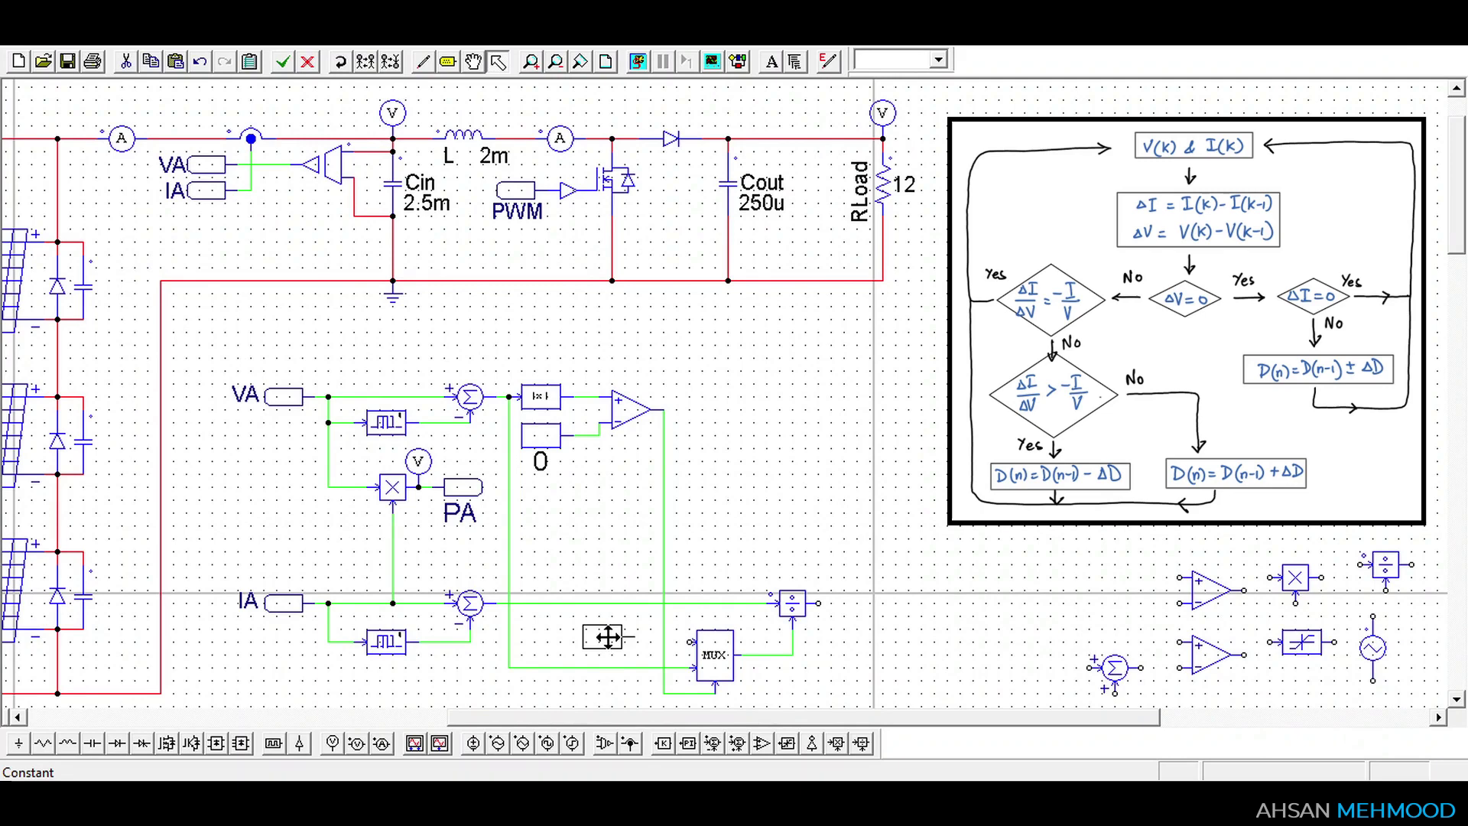
left_click(614, 642)
left_click(423, 61)
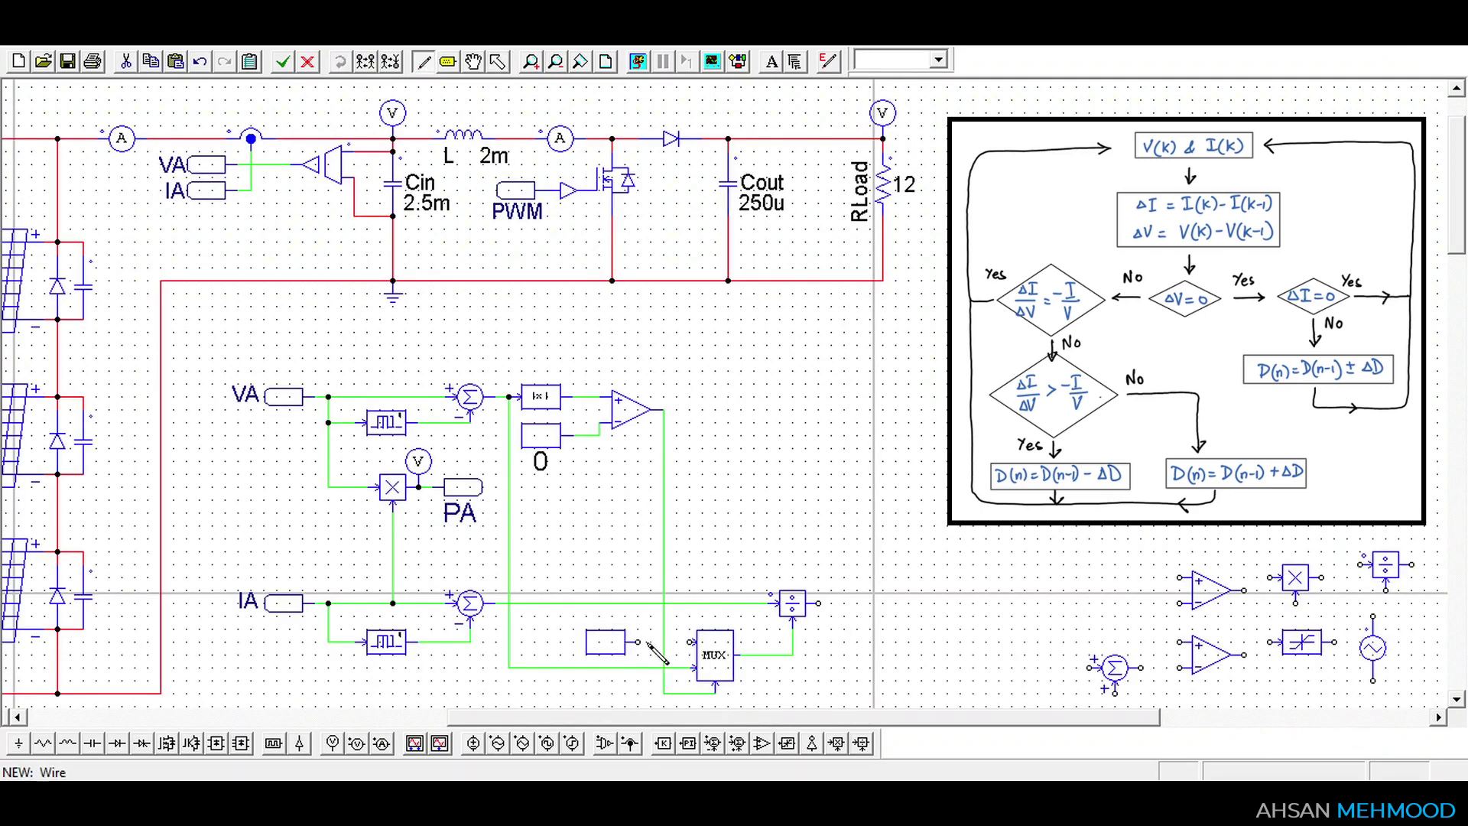
left_click_drag(638, 641, 691, 641)
key("Escape")
Set the constant's value to 1 and display it to the left of the block
double_click(611, 641)
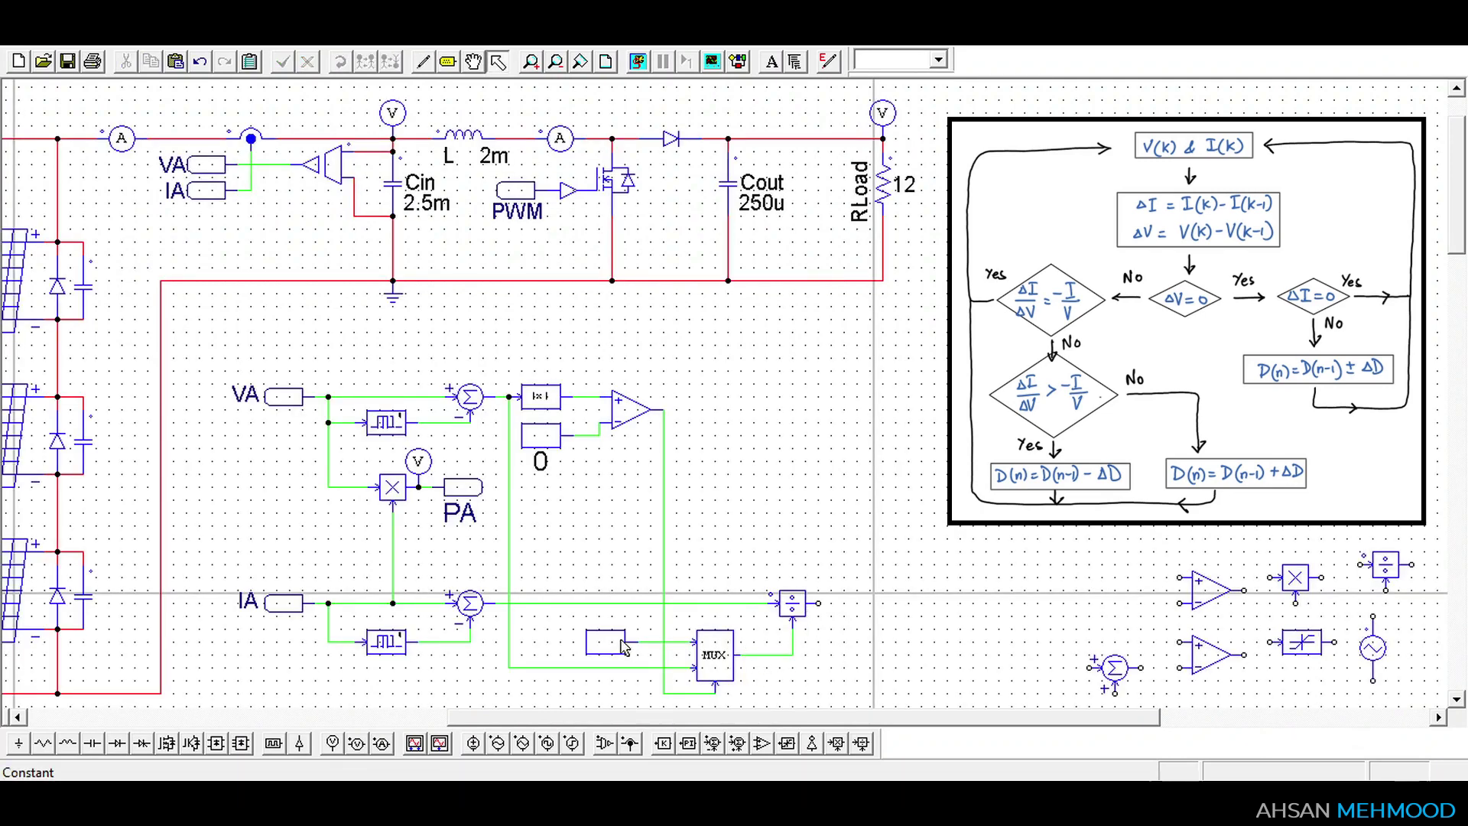
left_click_drag(353, 326, 342, 334)
key("BackSpace")
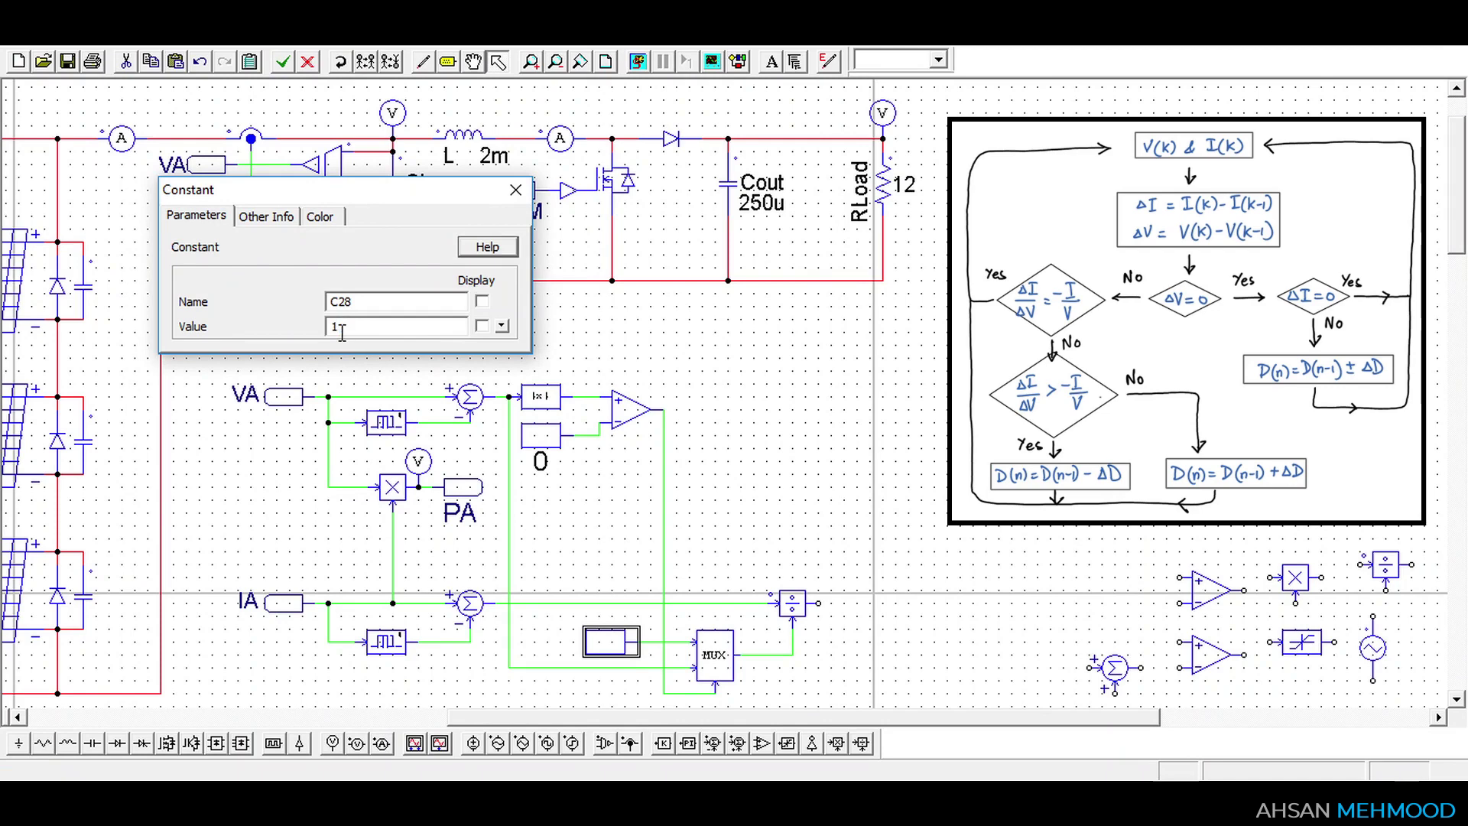
left_click(482, 326)
left_click(516, 189)
left_click_drag(621, 623, 582, 633)
left_click(614, 550)
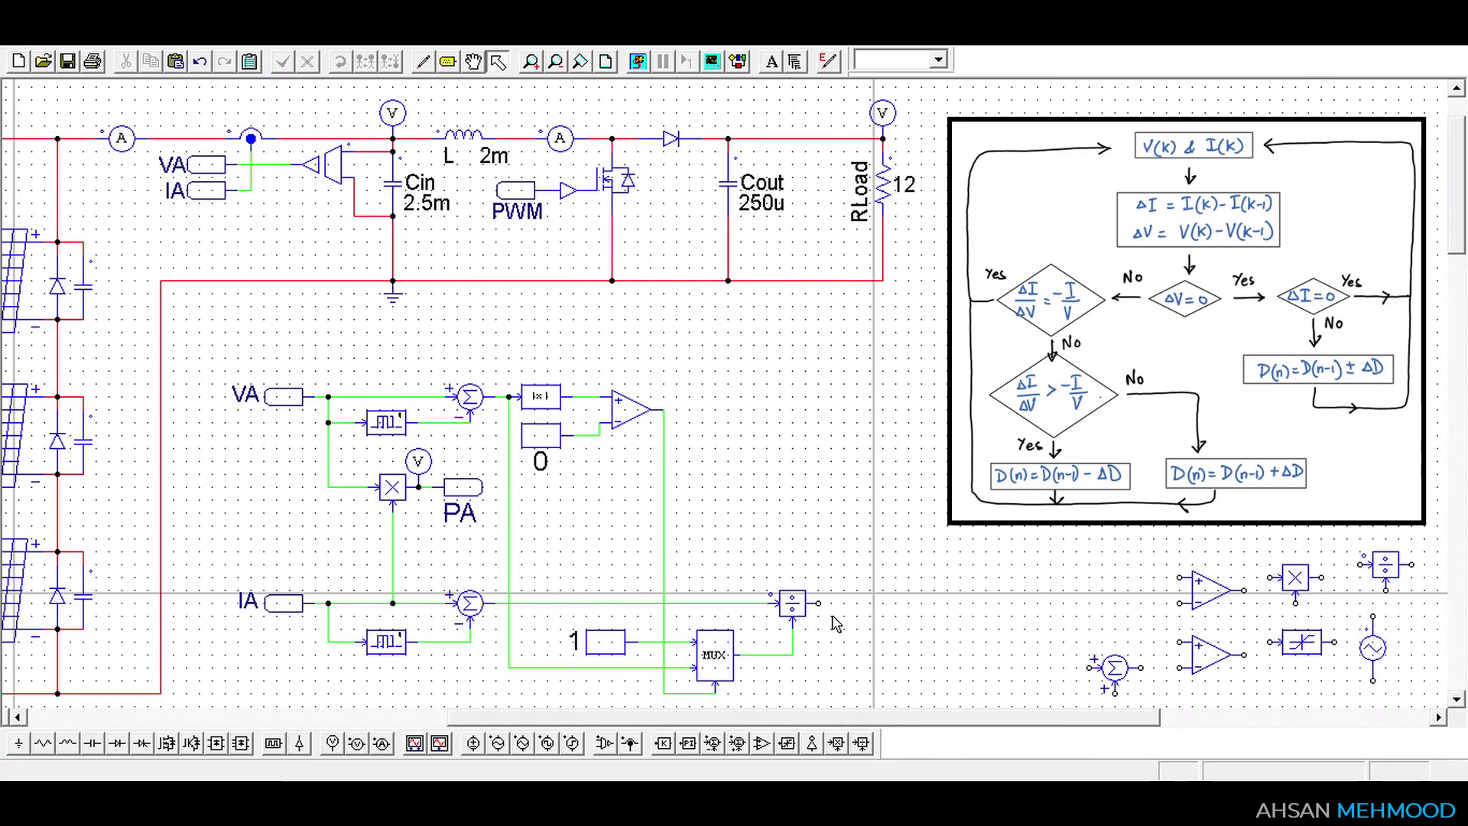
left_click_drag(1457, 235, 1456, 271)
Place a multiplier below the logic with a constant of -1 feeding it
left_click(836, 743)
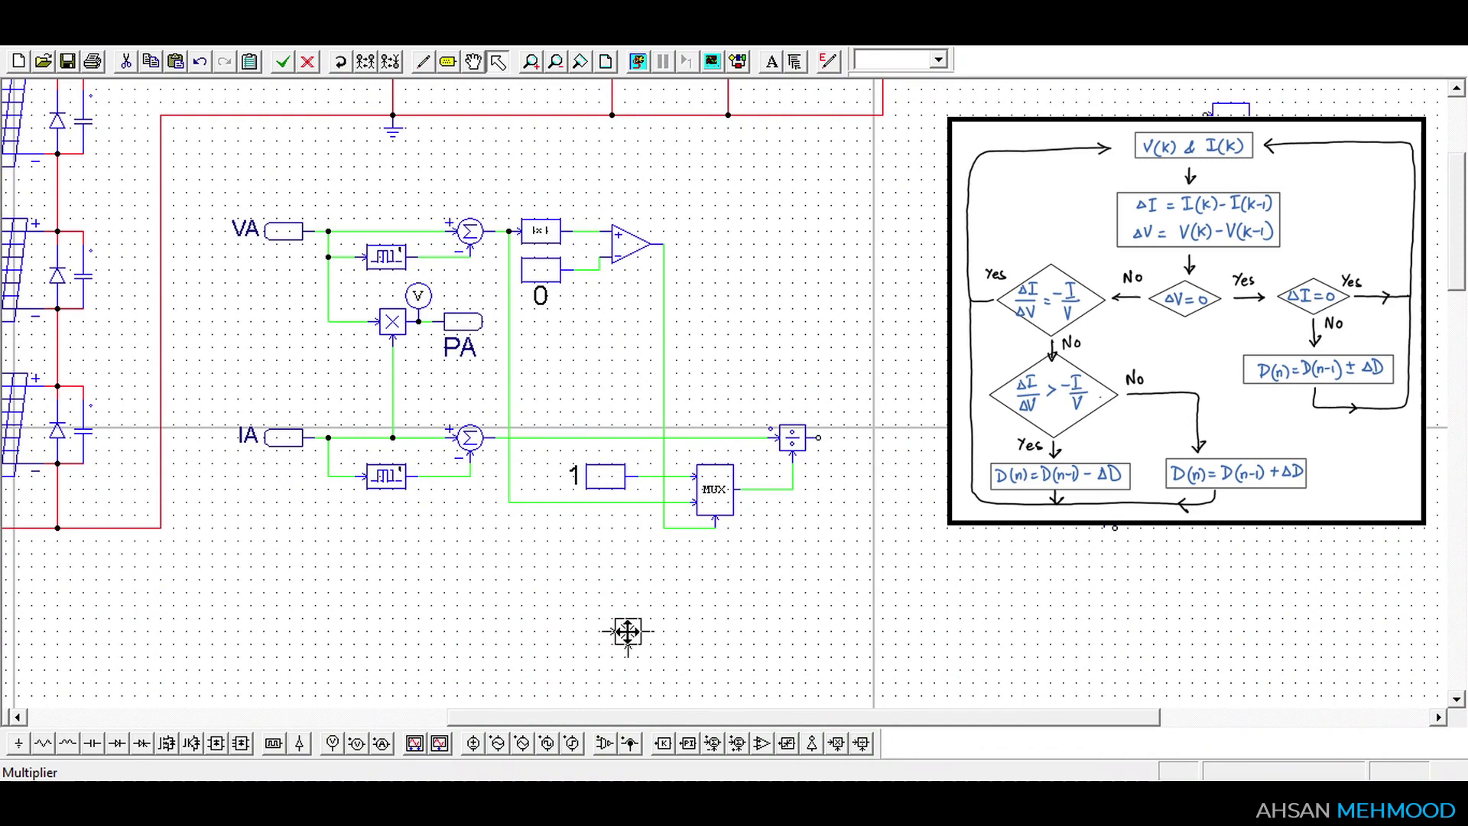
left_click(470, 581)
key("Escape")
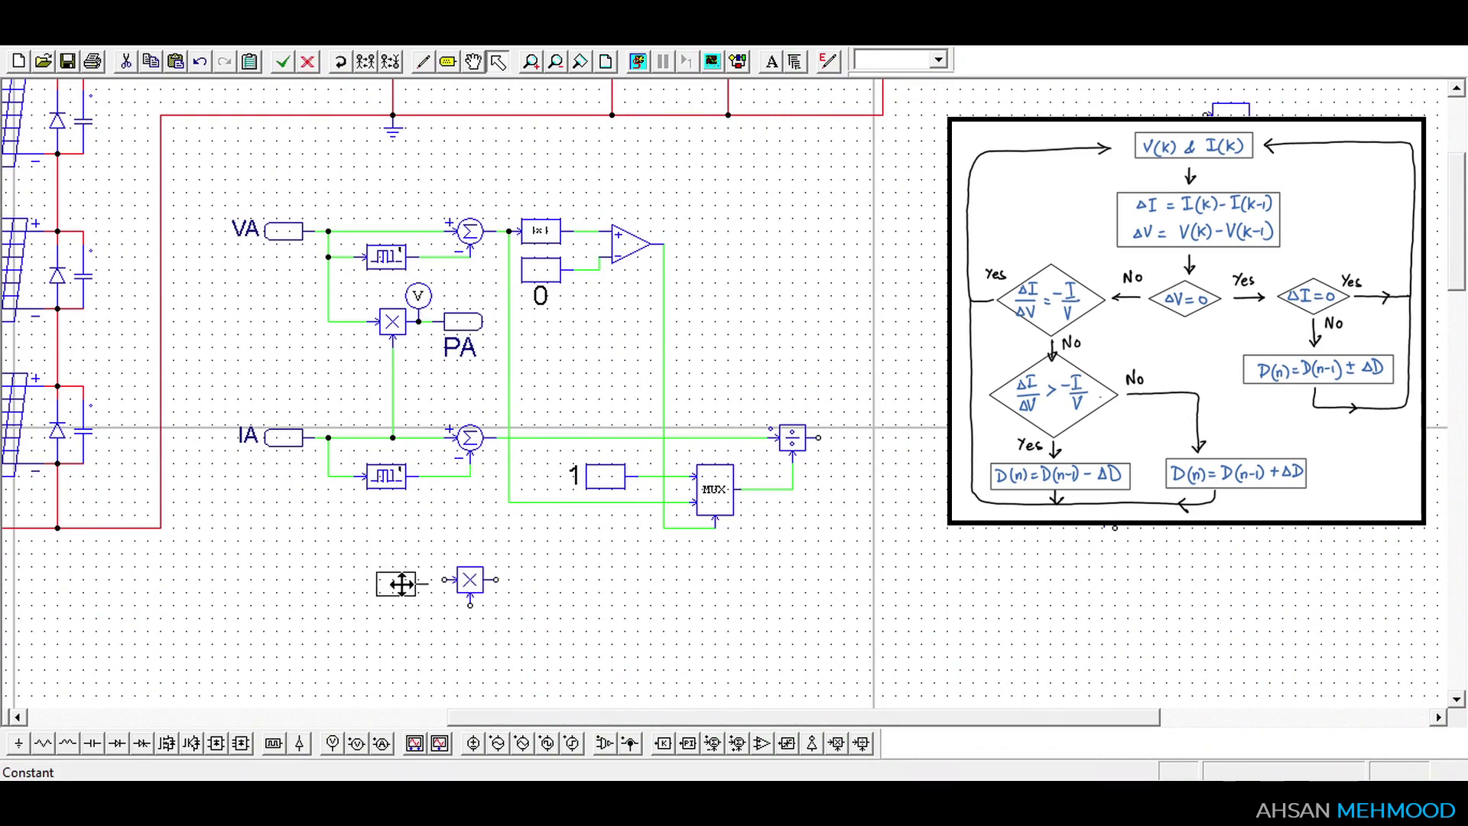
left_click(417, 580)
key("Escape")
double_click(418, 581)
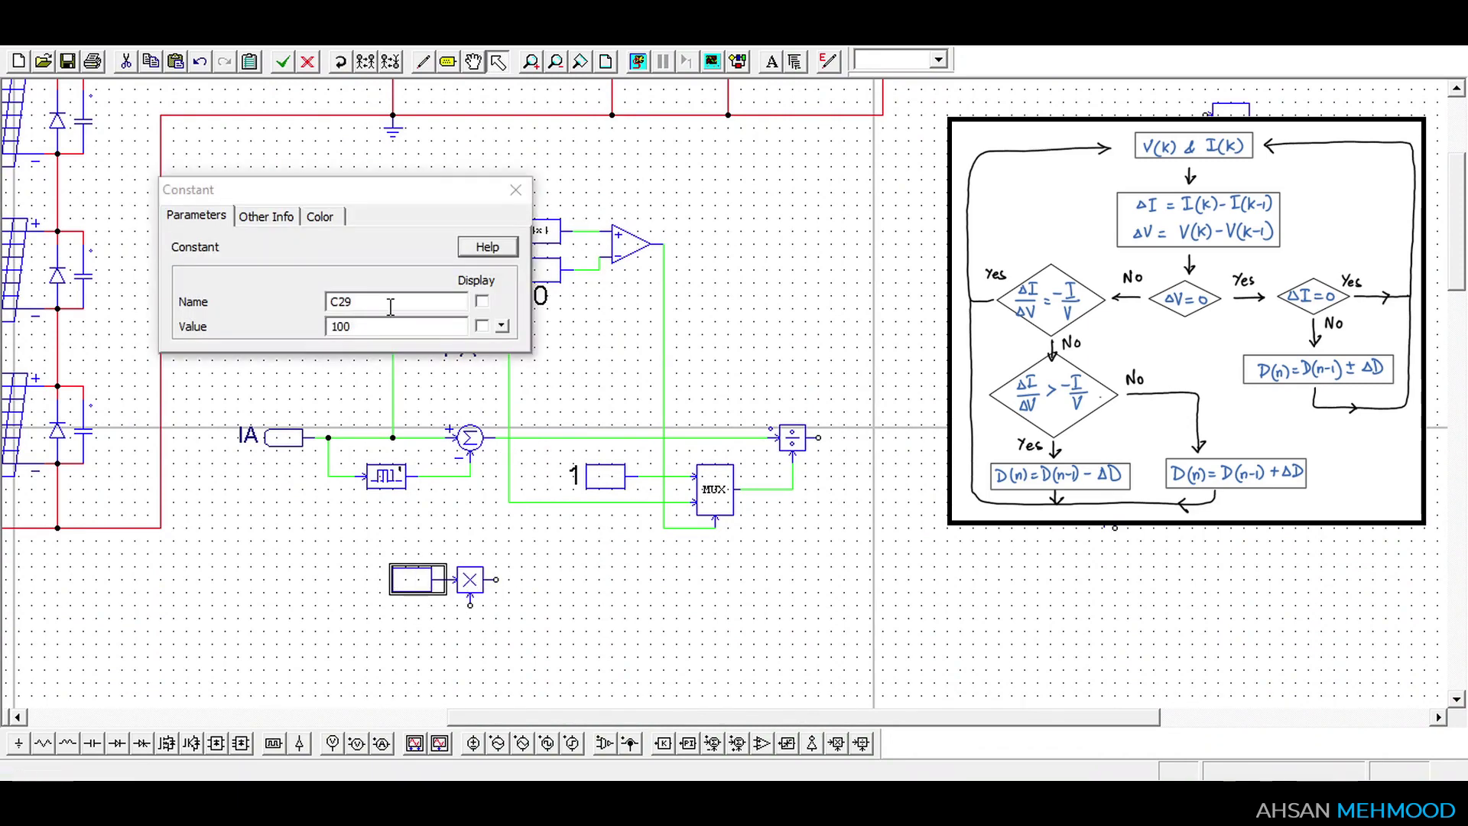
double_click(389, 327)
type("-1")
left_click(482, 326)
left_click(515, 190)
left_click_drag(377, 557, 410, 554)
Wire IA into the -1 multiplier and add a divider taking VA as its lower input
key("w")
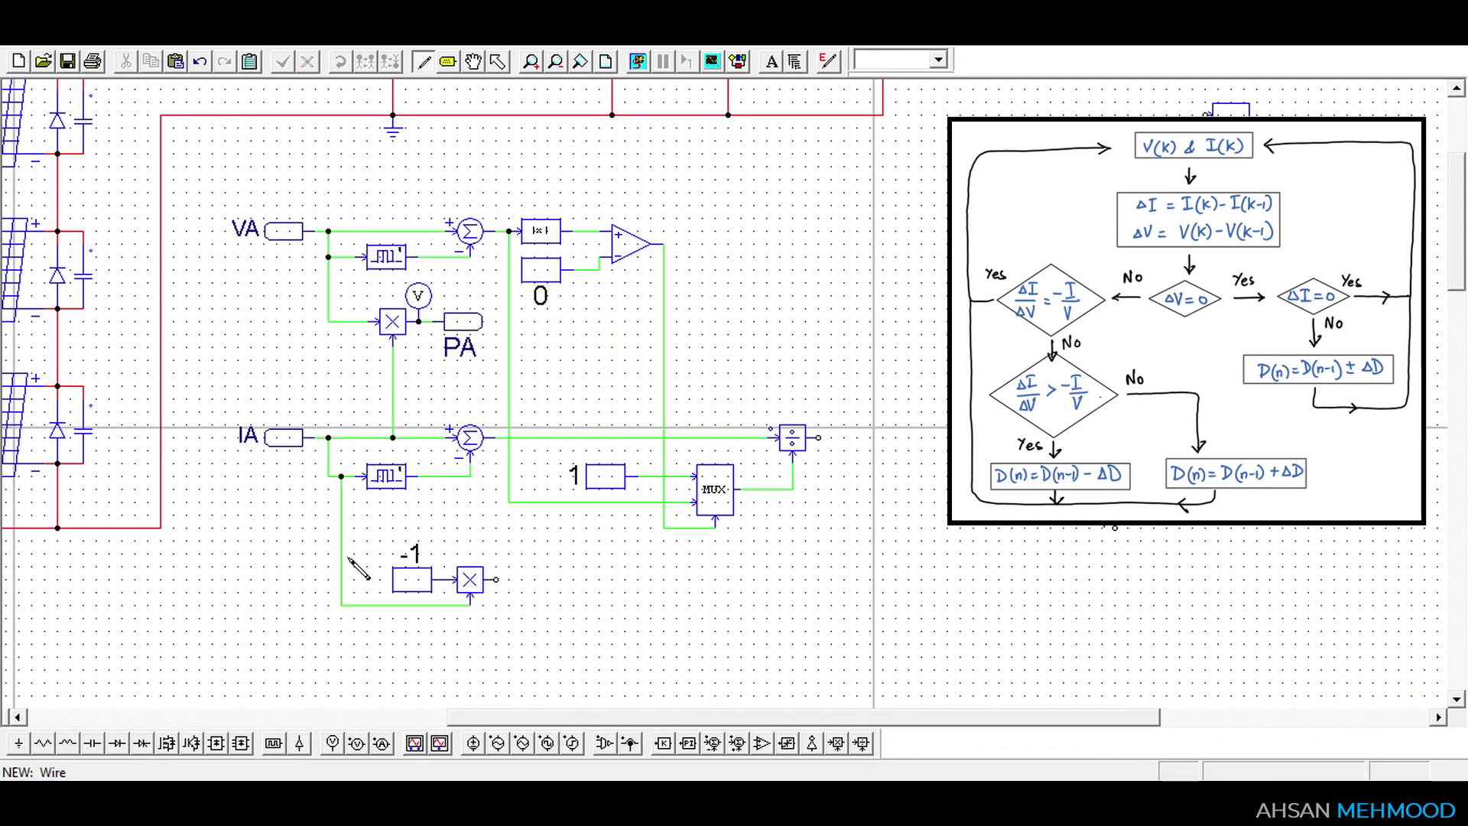
key("Escape")
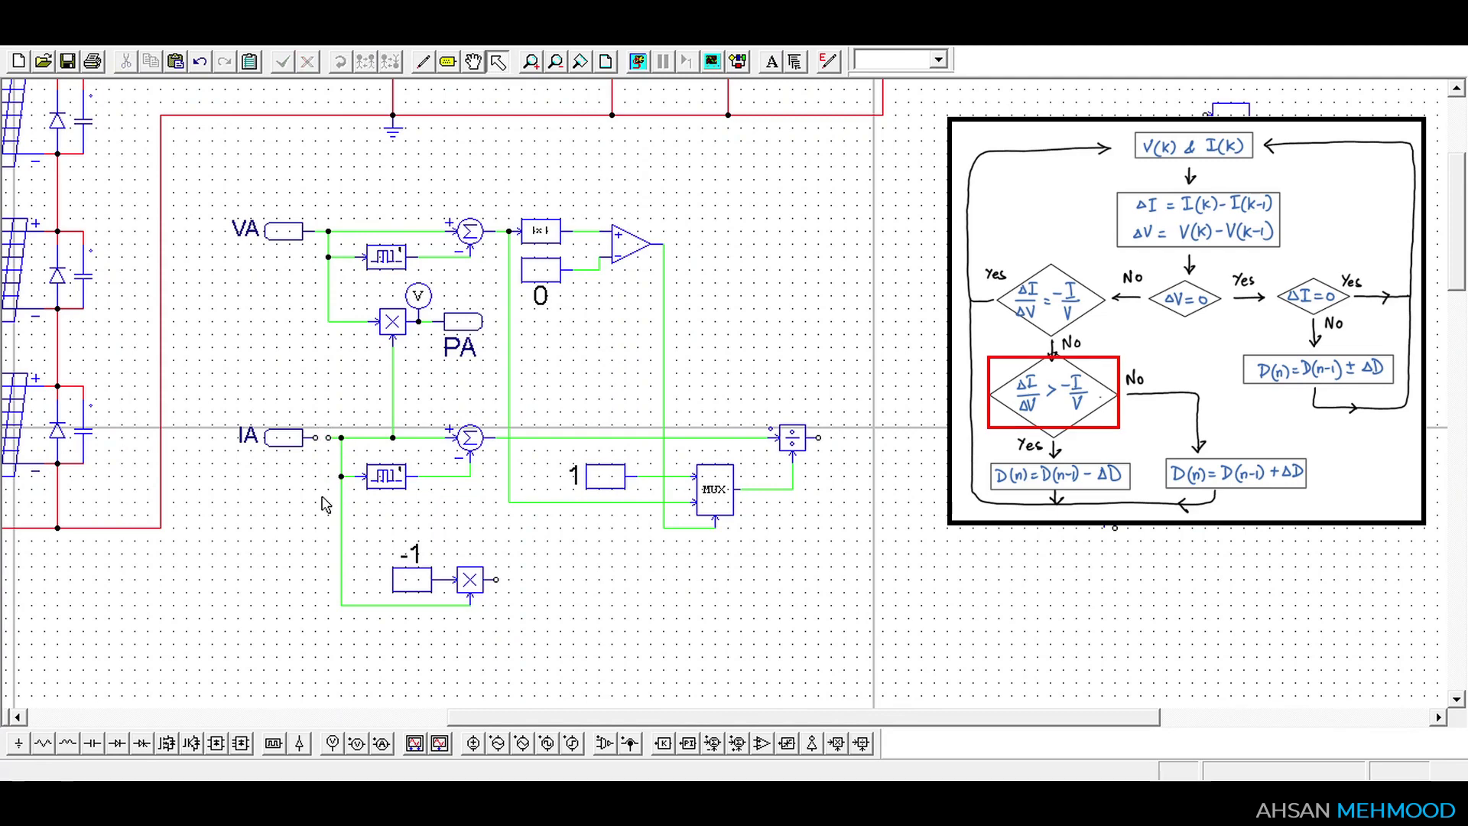
key("w")
left_click_drag(315, 437, 328, 437)
key("Escape")
left_click(861, 743)
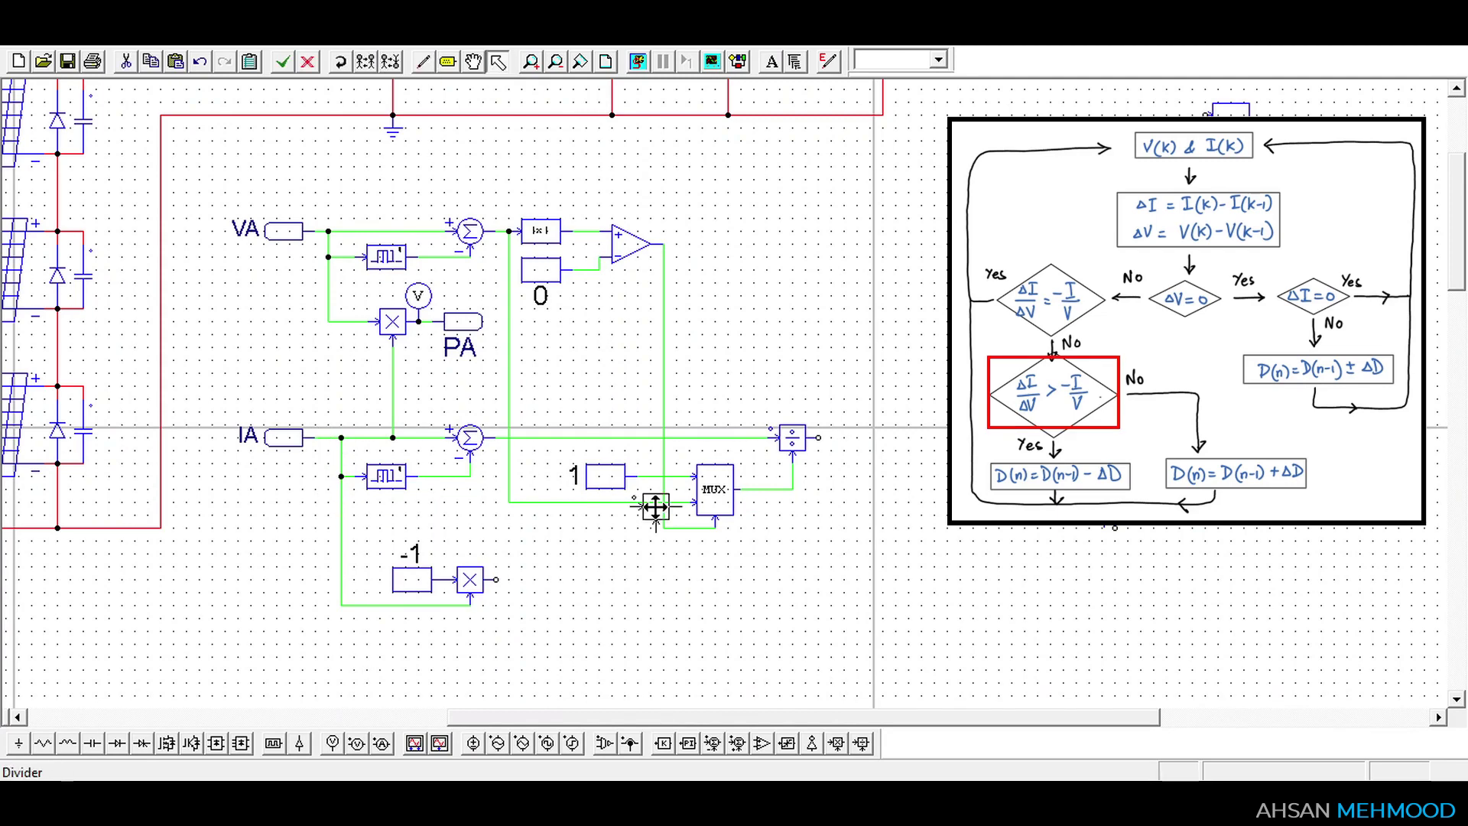
left_click(548, 580)
key("ctrl+w")
left_click(329, 370)
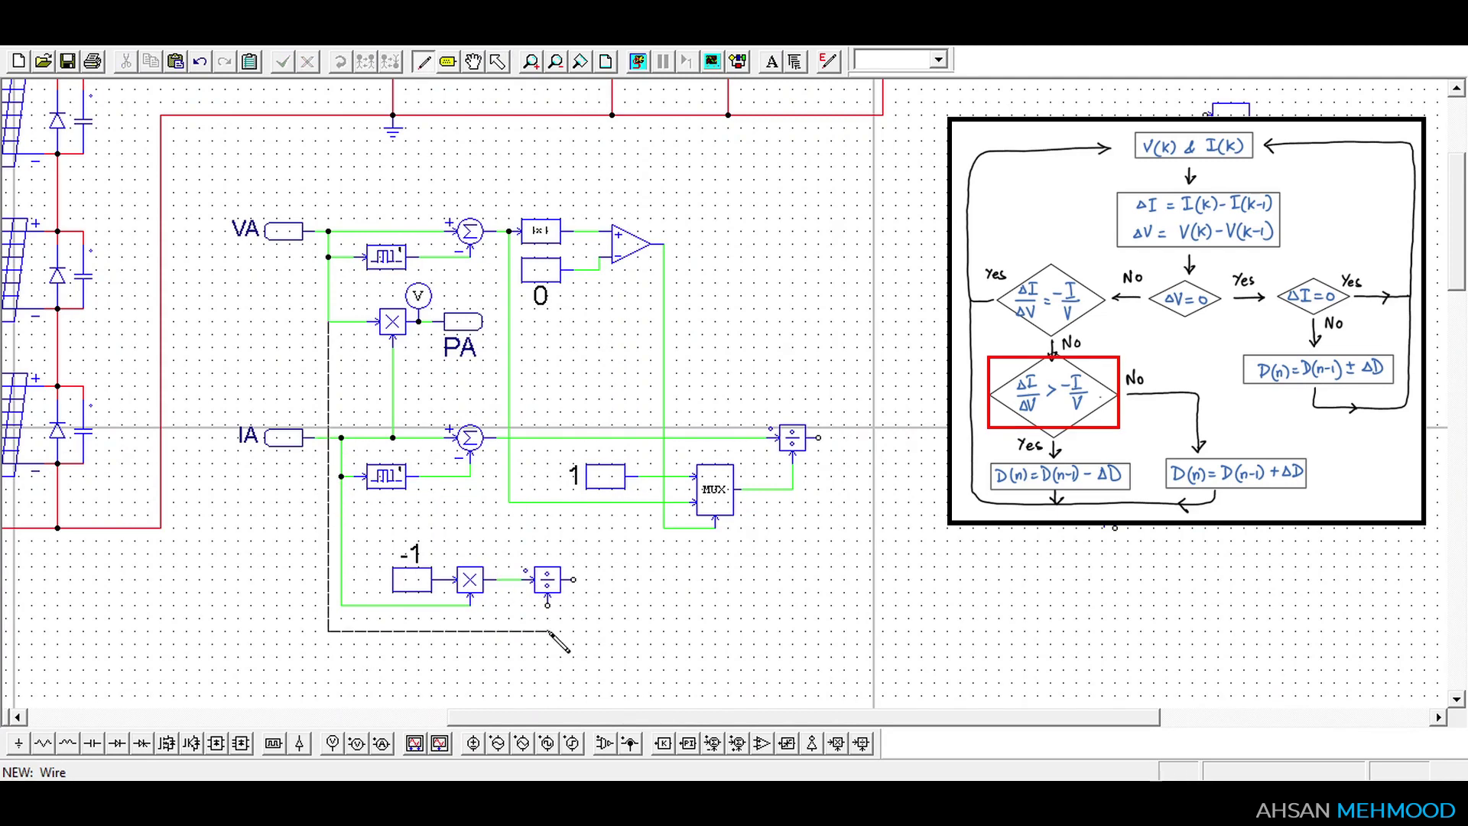
left_click_drag(548, 631, 548, 606)
Add a comparator fed by the upper dI/dV divider and the new -I/V divider
key("Escape")
left_click(762, 744)
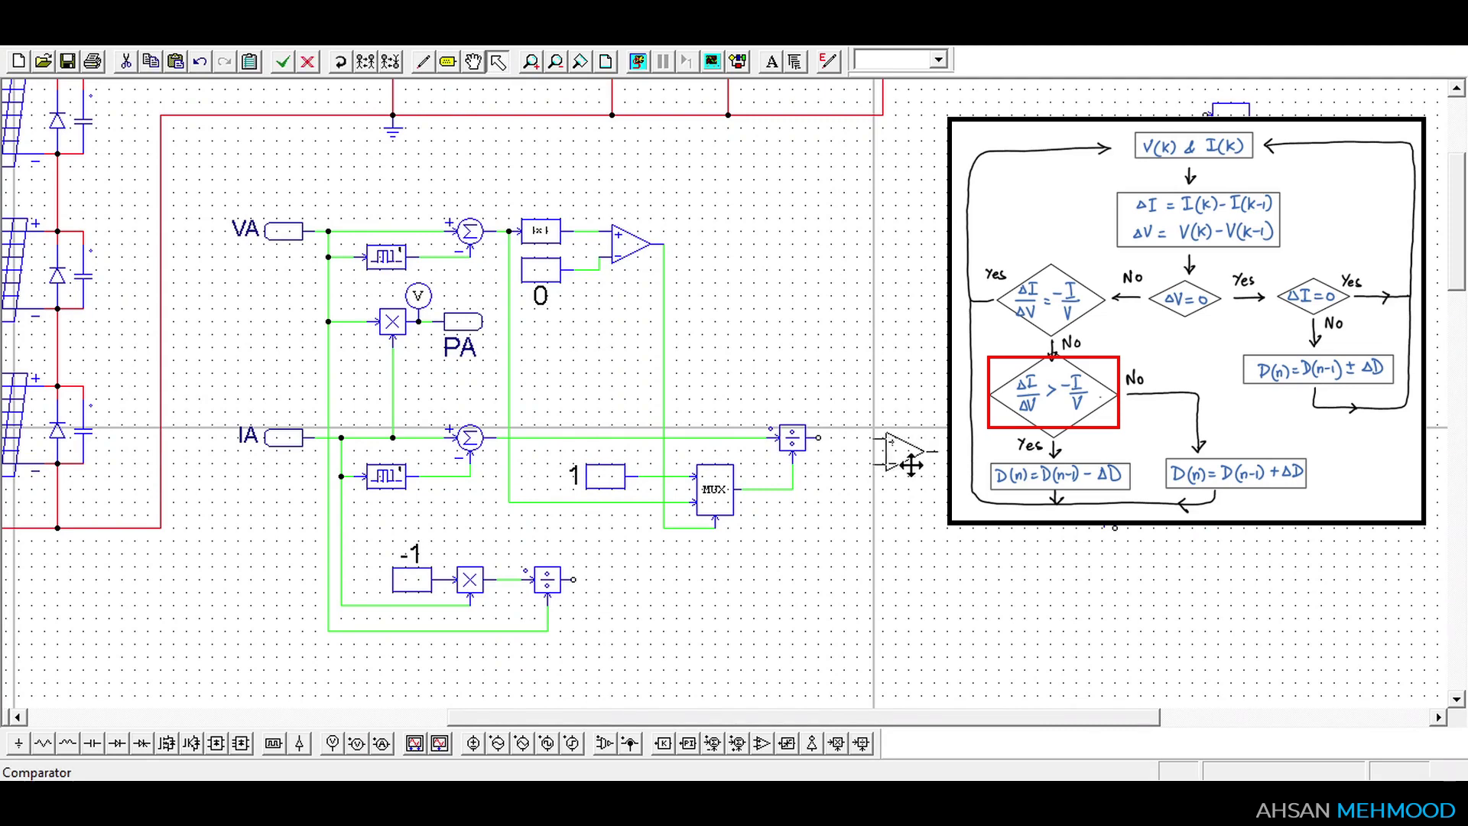
left_click(910, 464)
key("Escape")
left_click(423, 62)
left_click_drag(818, 438, 870, 438)
left_click_drag(573, 580, 870, 465)
key("Escape")
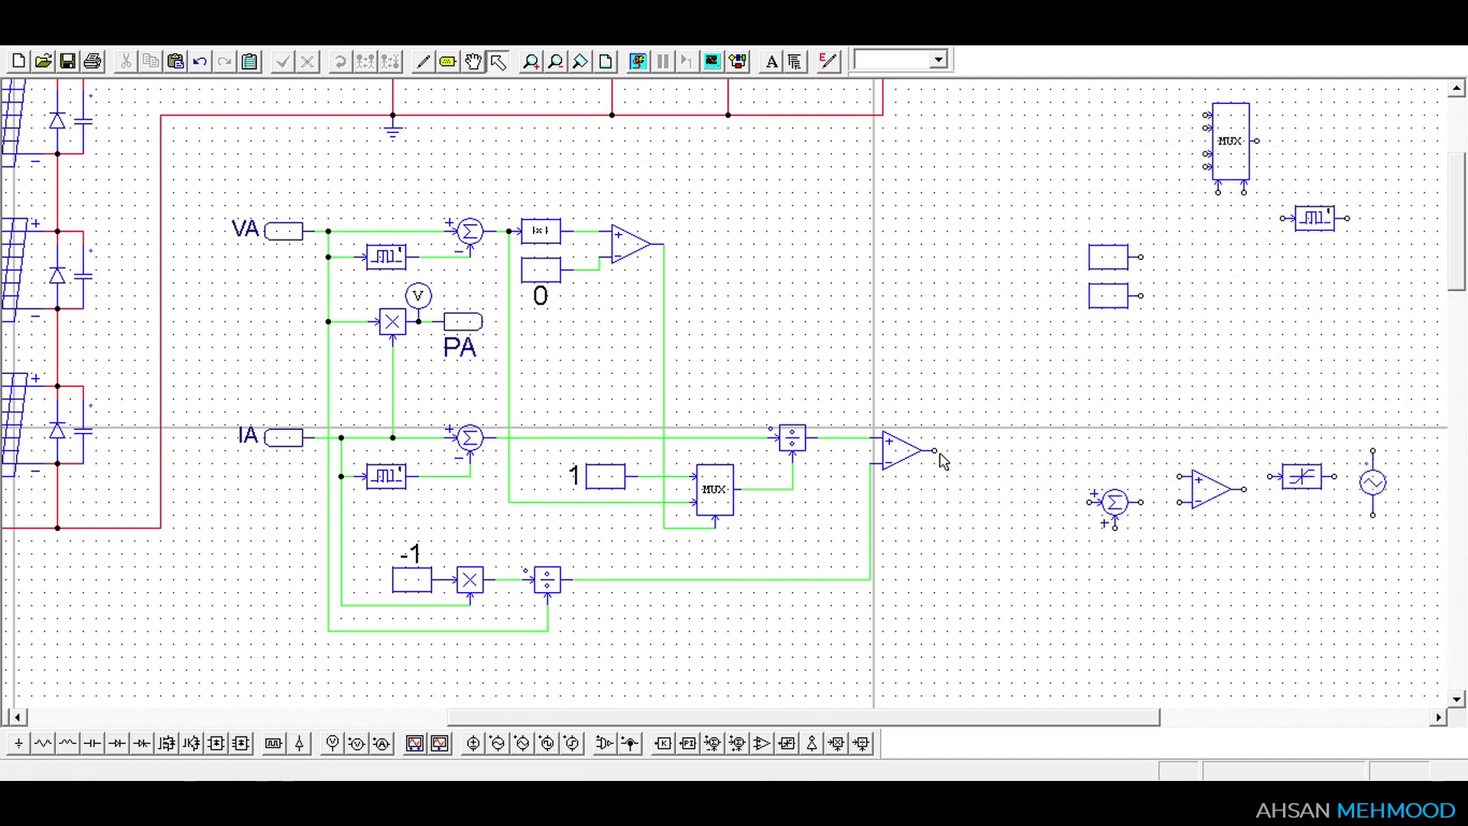
Move the 4-input MUX toward the logic and wire the upper comparator to its s1 pin
left_click(1231, 142)
left_click_drag(1231, 141, 959, 188)
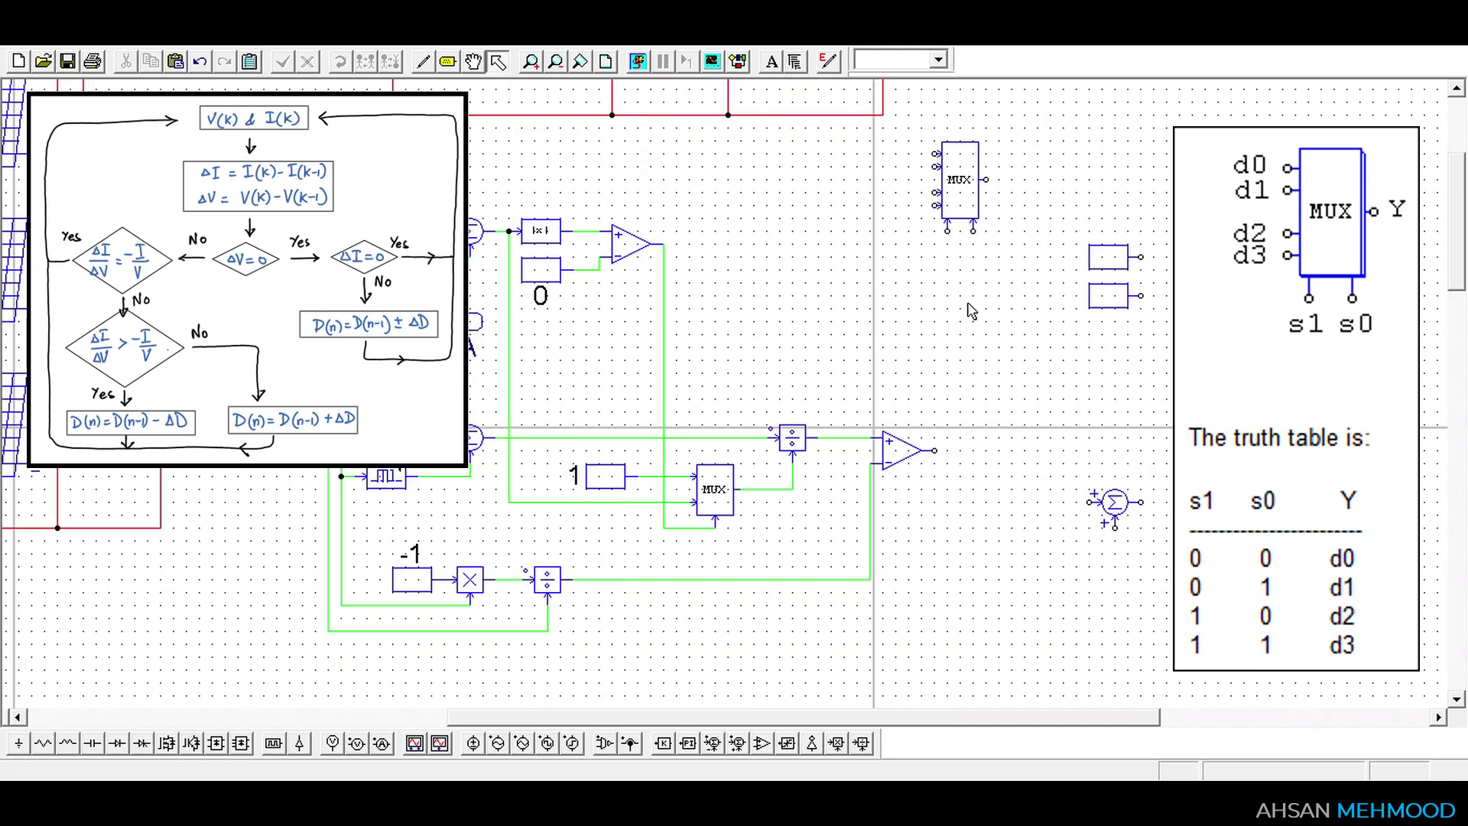
left_click(422, 61)
left_click(662, 244)
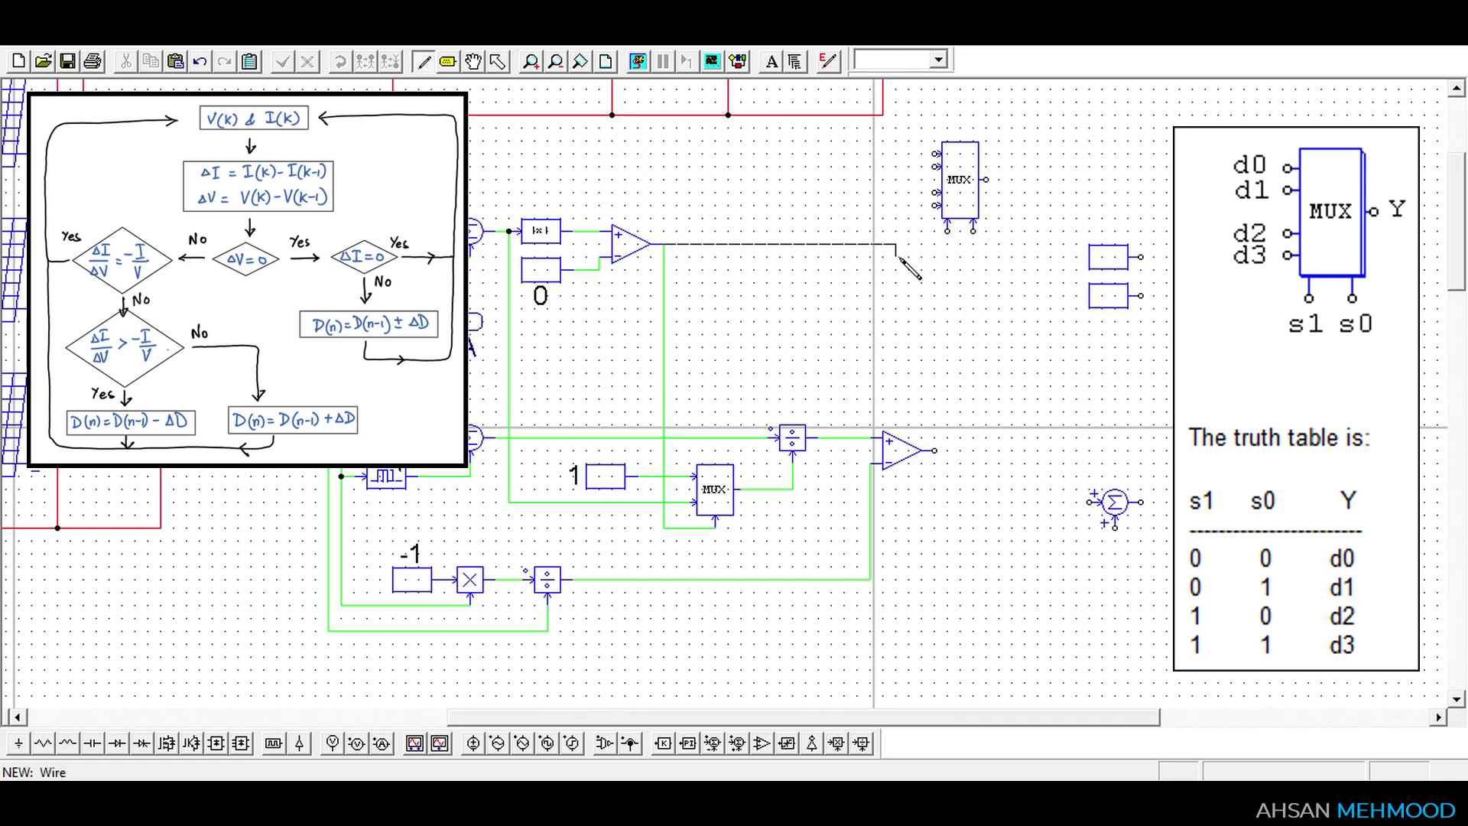
left_click(948, 237)
key("Escape")
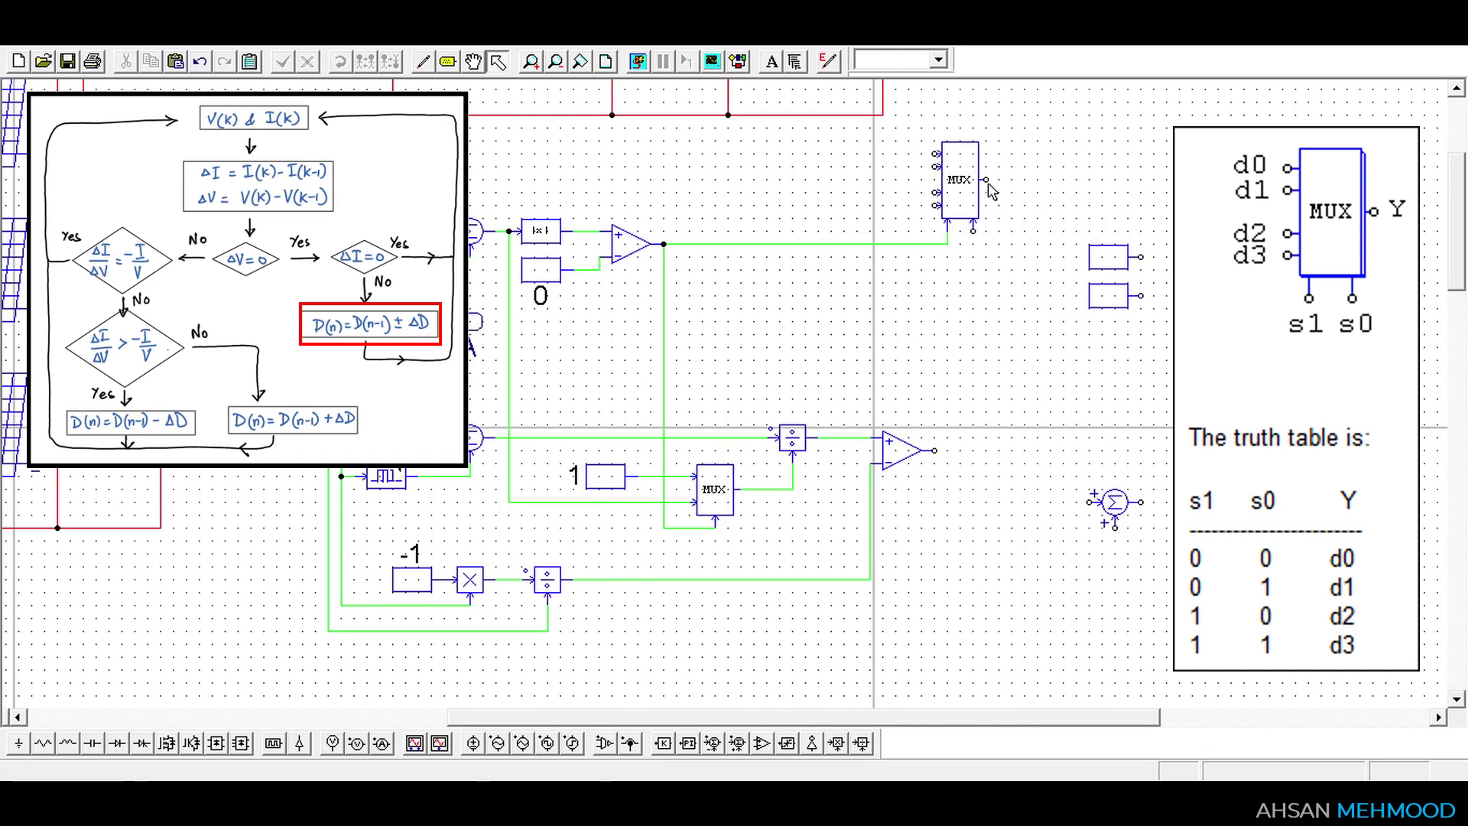
Position the 0.1 constant left of the MUX with its value shown on the schematic
left_click_drag(1108, 257, 868, 154)
double_click(875, 157)
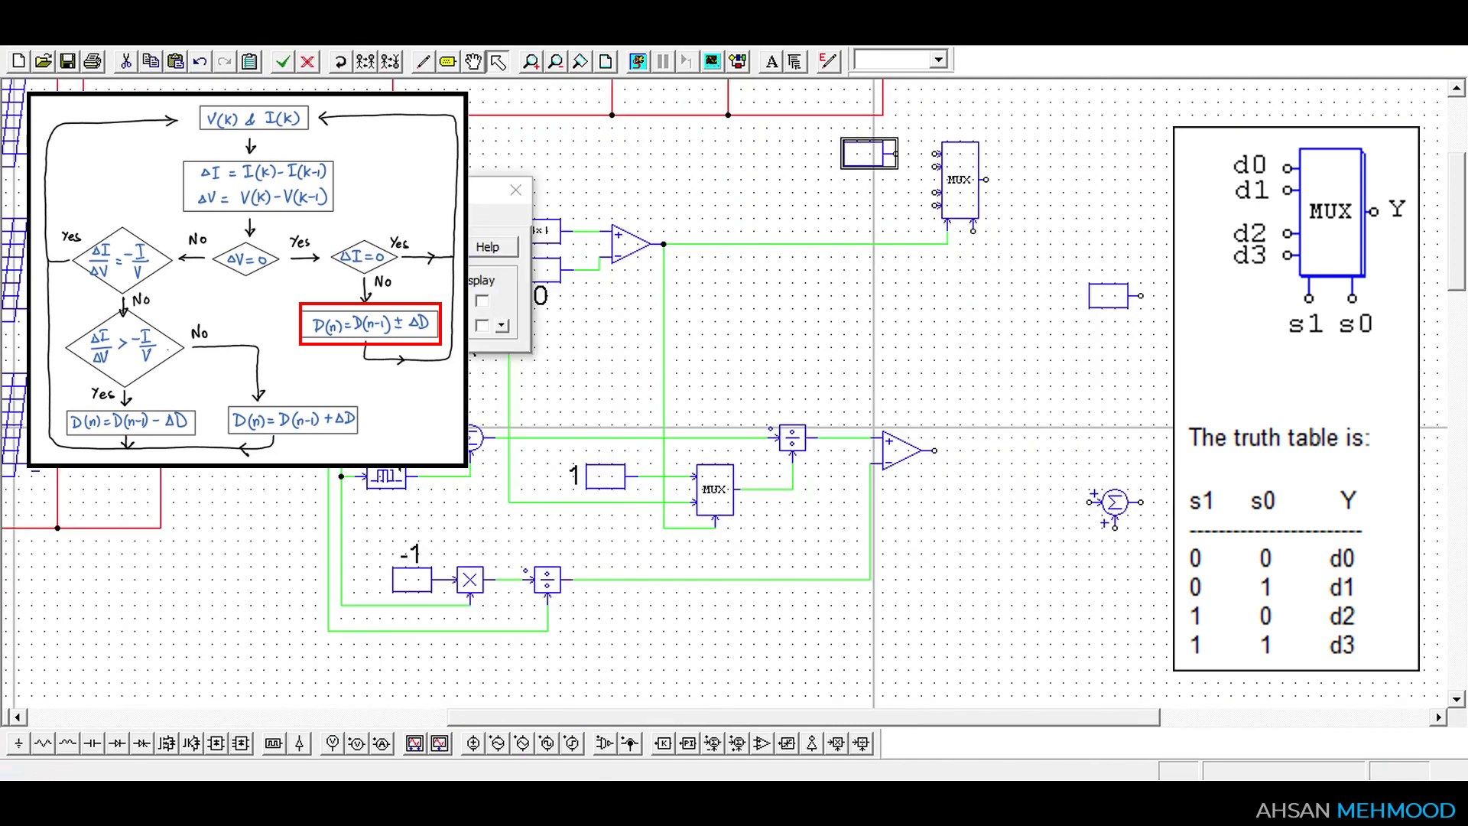
left_click(482, 326)
left_click(518, 191)
mouse_move(897, 137)
left_mouse_down()
mouse_move(831, 147)
mouse_move(939, 154)
mouse_move(921, 154)
left_mouse_up()
left_click(766, 175)
left_click(419, 58)
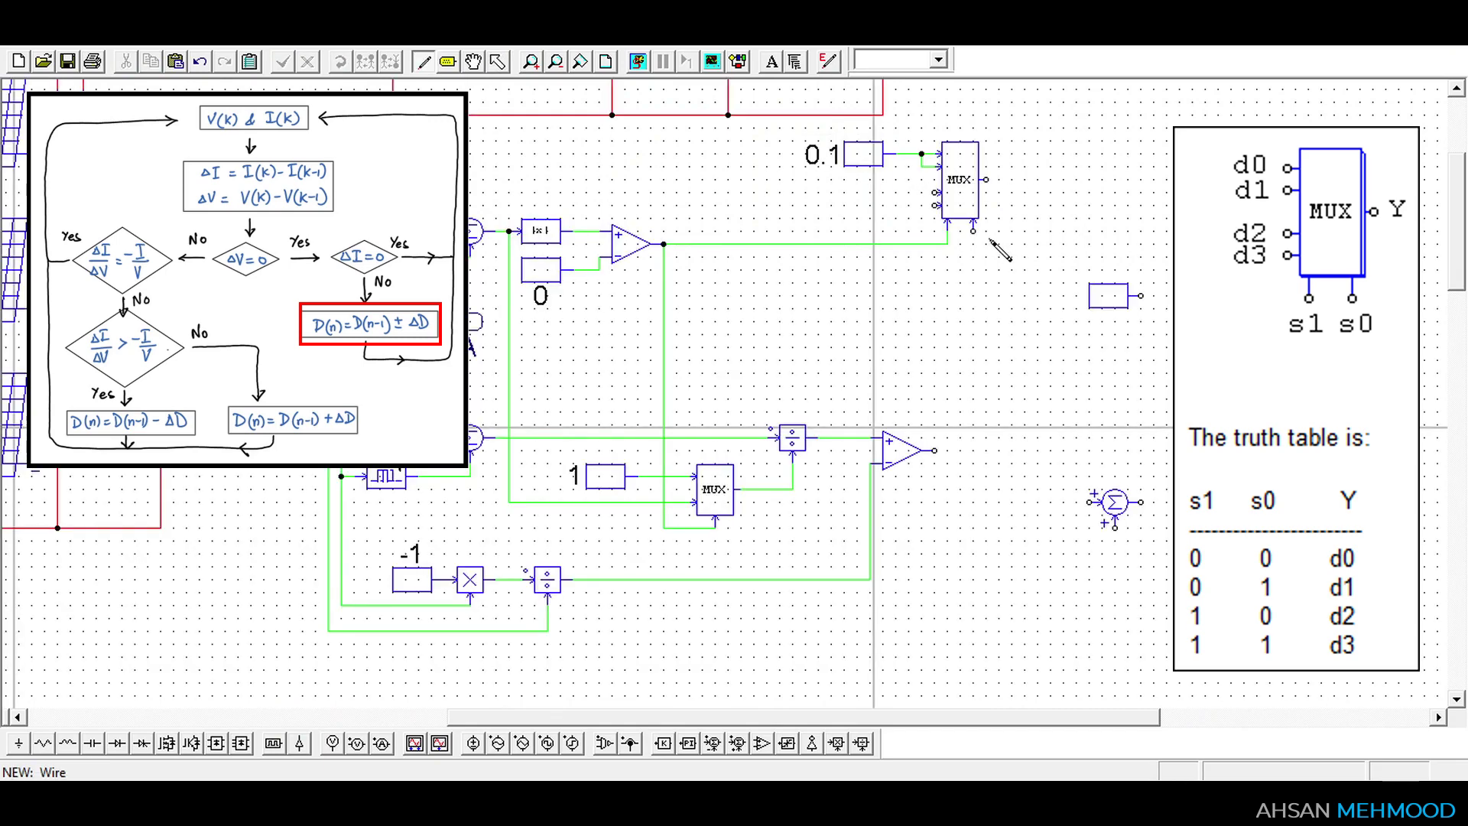
key("Escape")
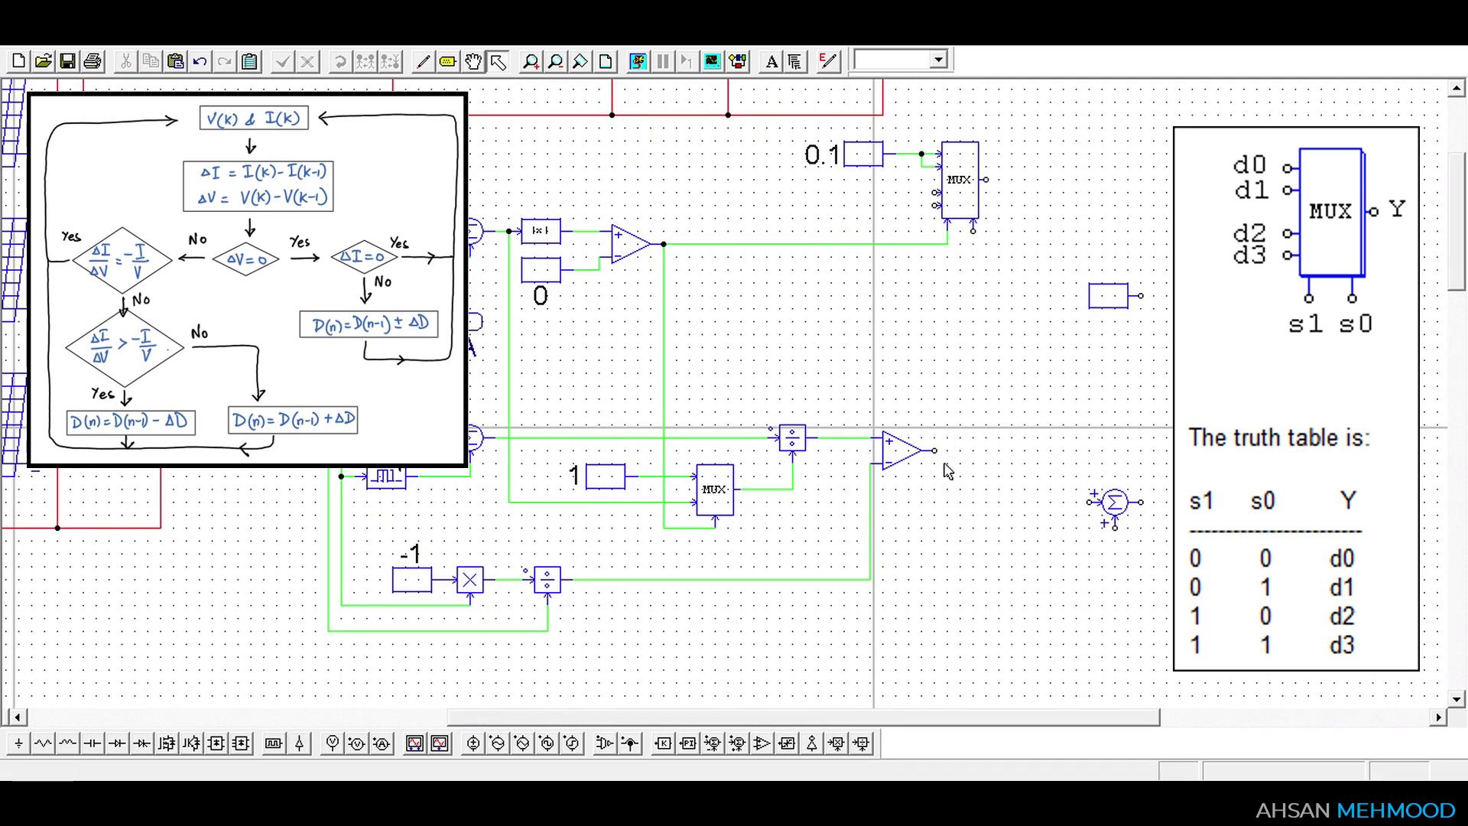
Wire the lower comparator to the MUX s0 pin and tie the third input to the 0.1 line
left_click(425, 61)
left_click_drag(934, 451, 988, 415)
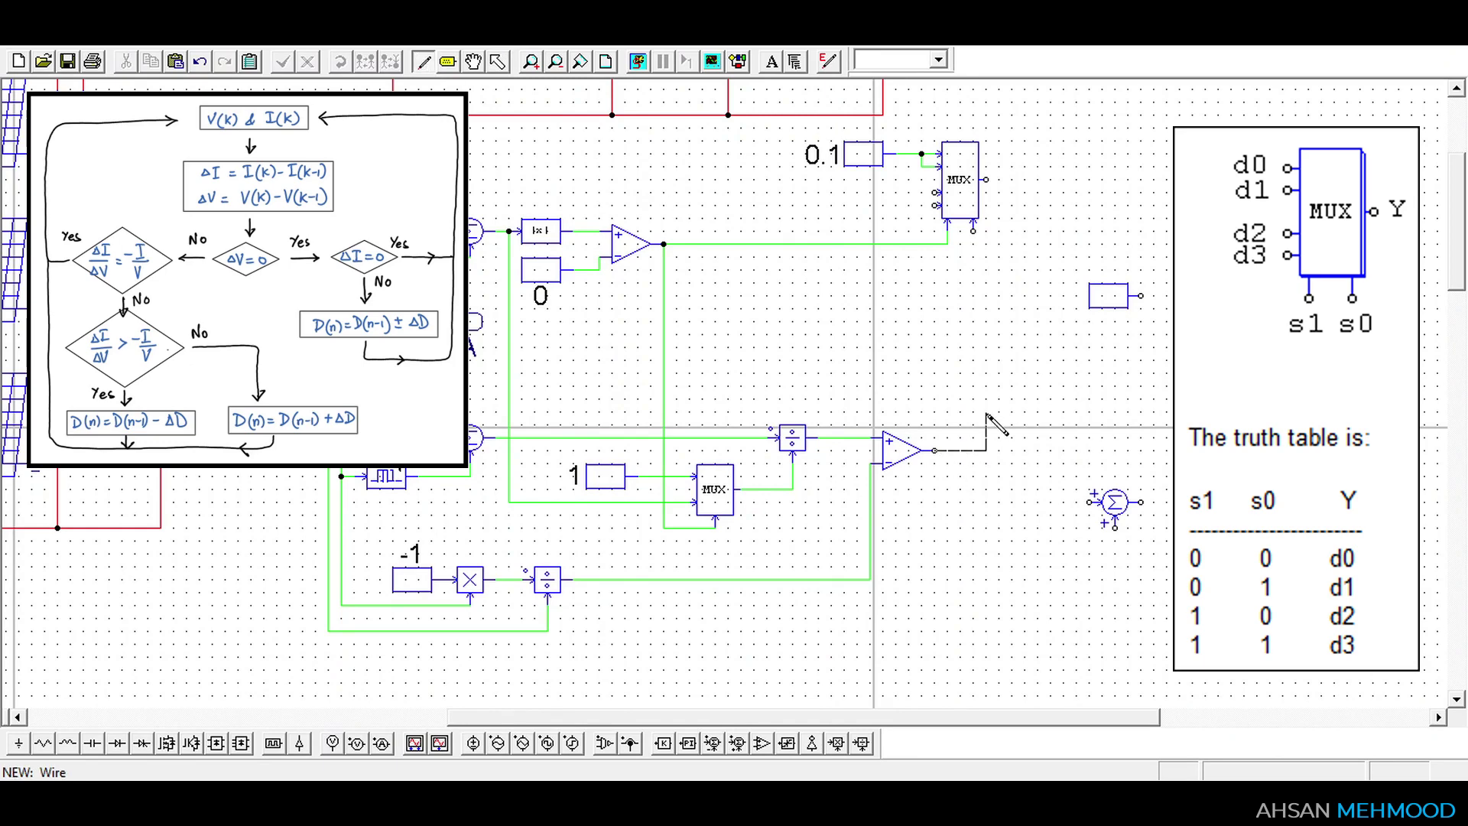
left_click(973, 229)
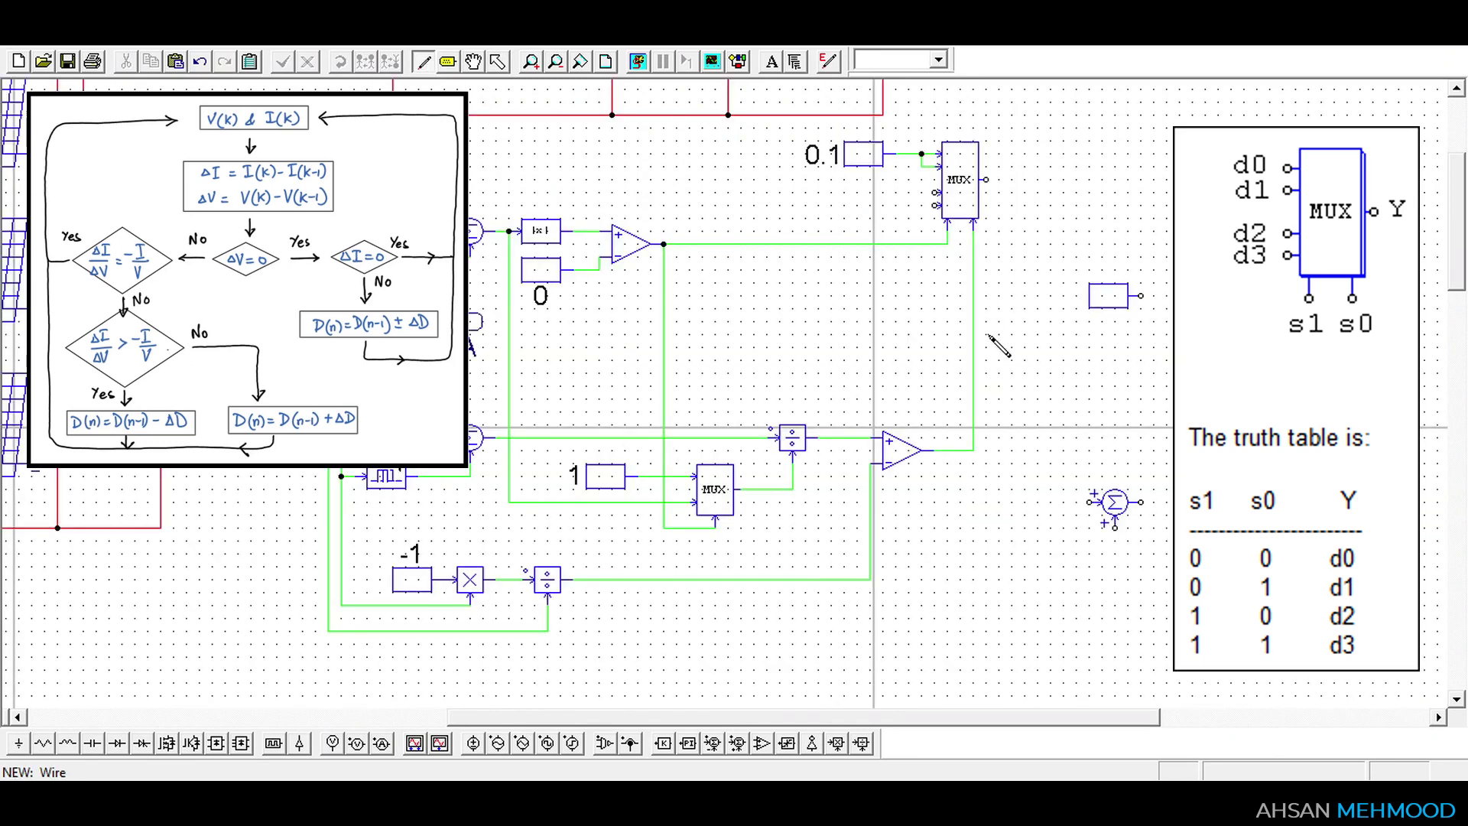
key("Escape")
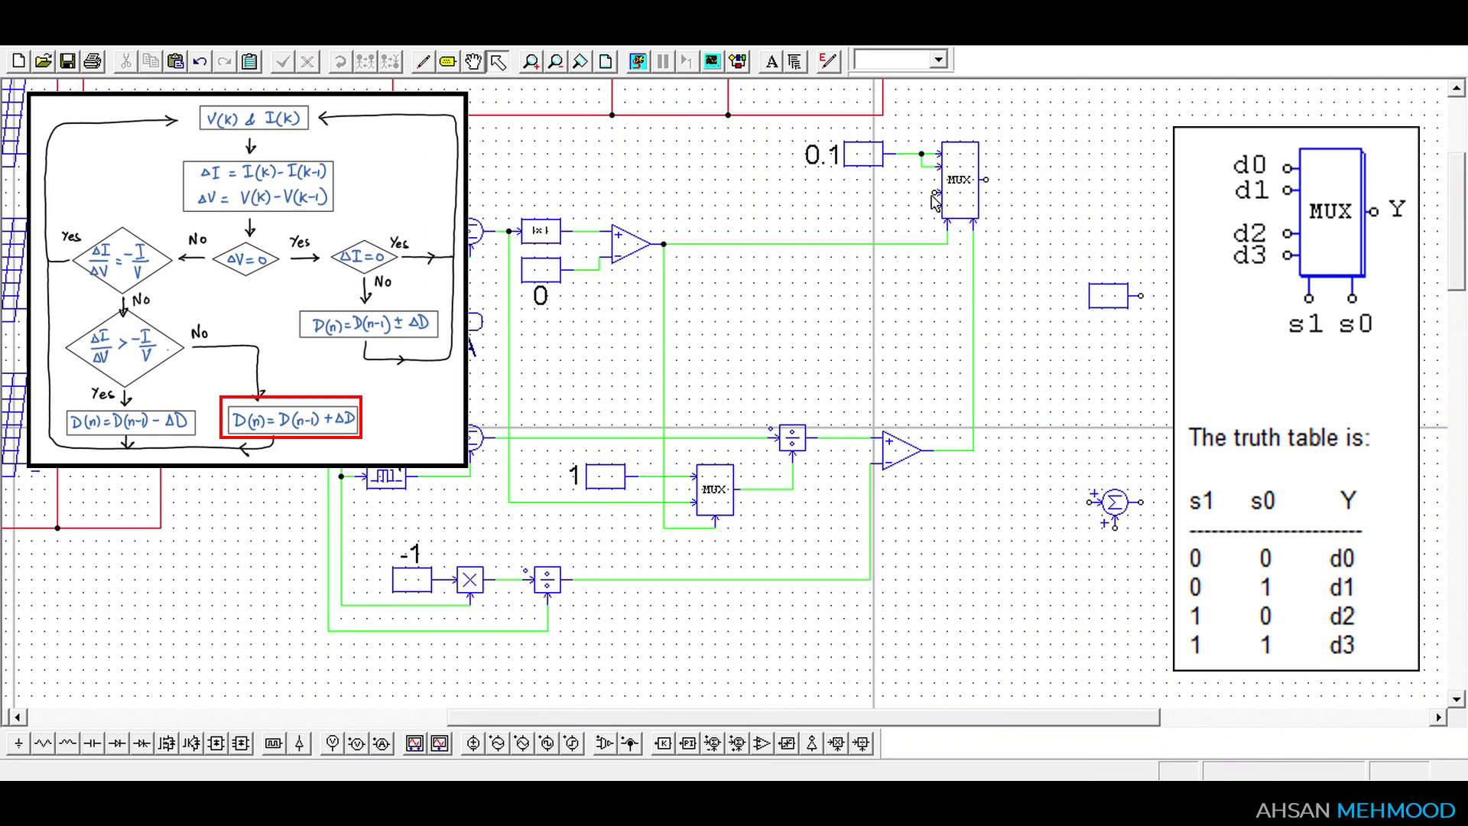
left_click(422, 61)
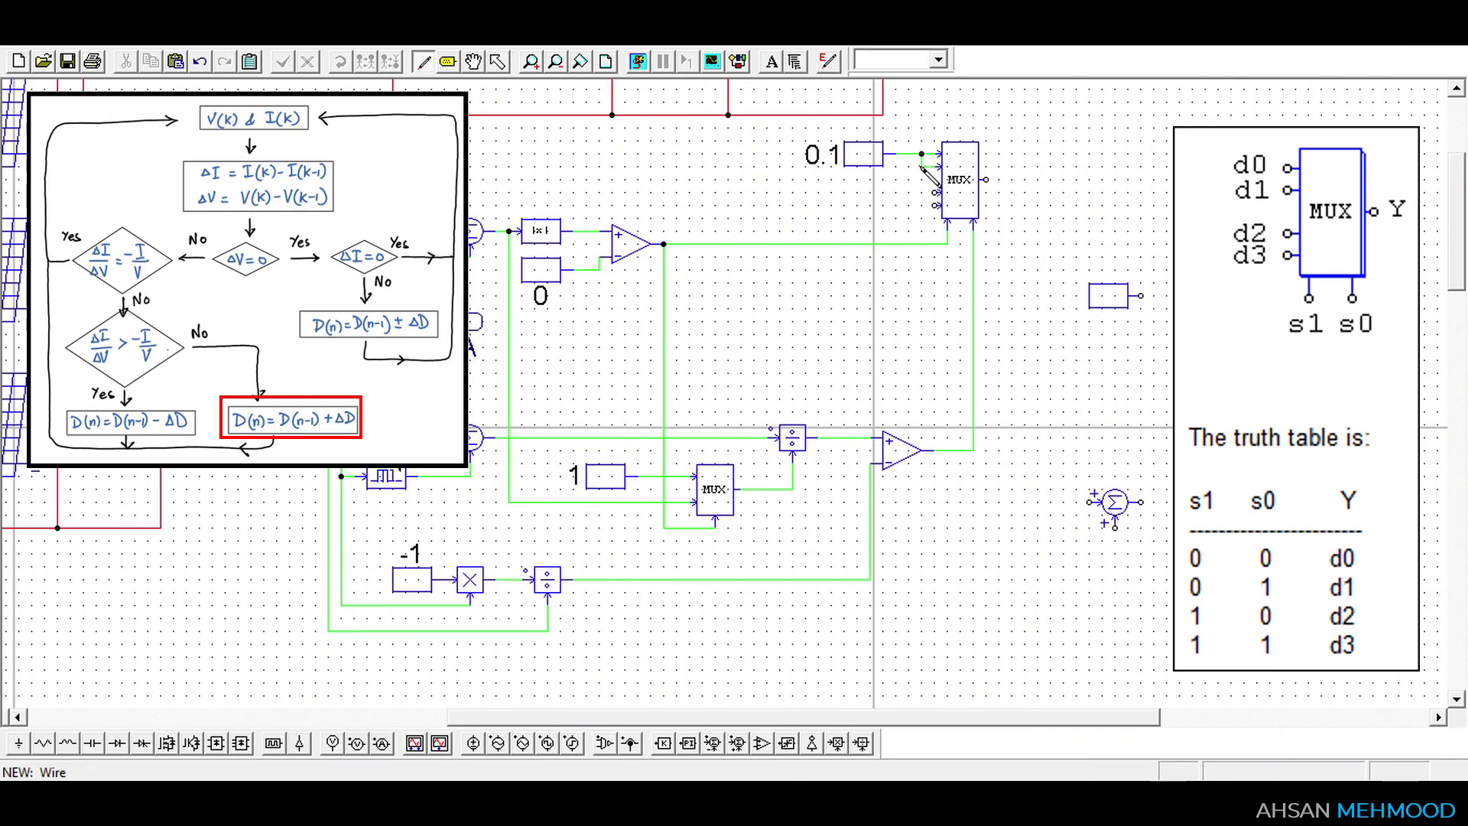
mouse_move(921, 168)
left_mouse_down()
mouse_move(922, 194)
mouse_move(936, 192)
left_mouse_up()
key("Escape")
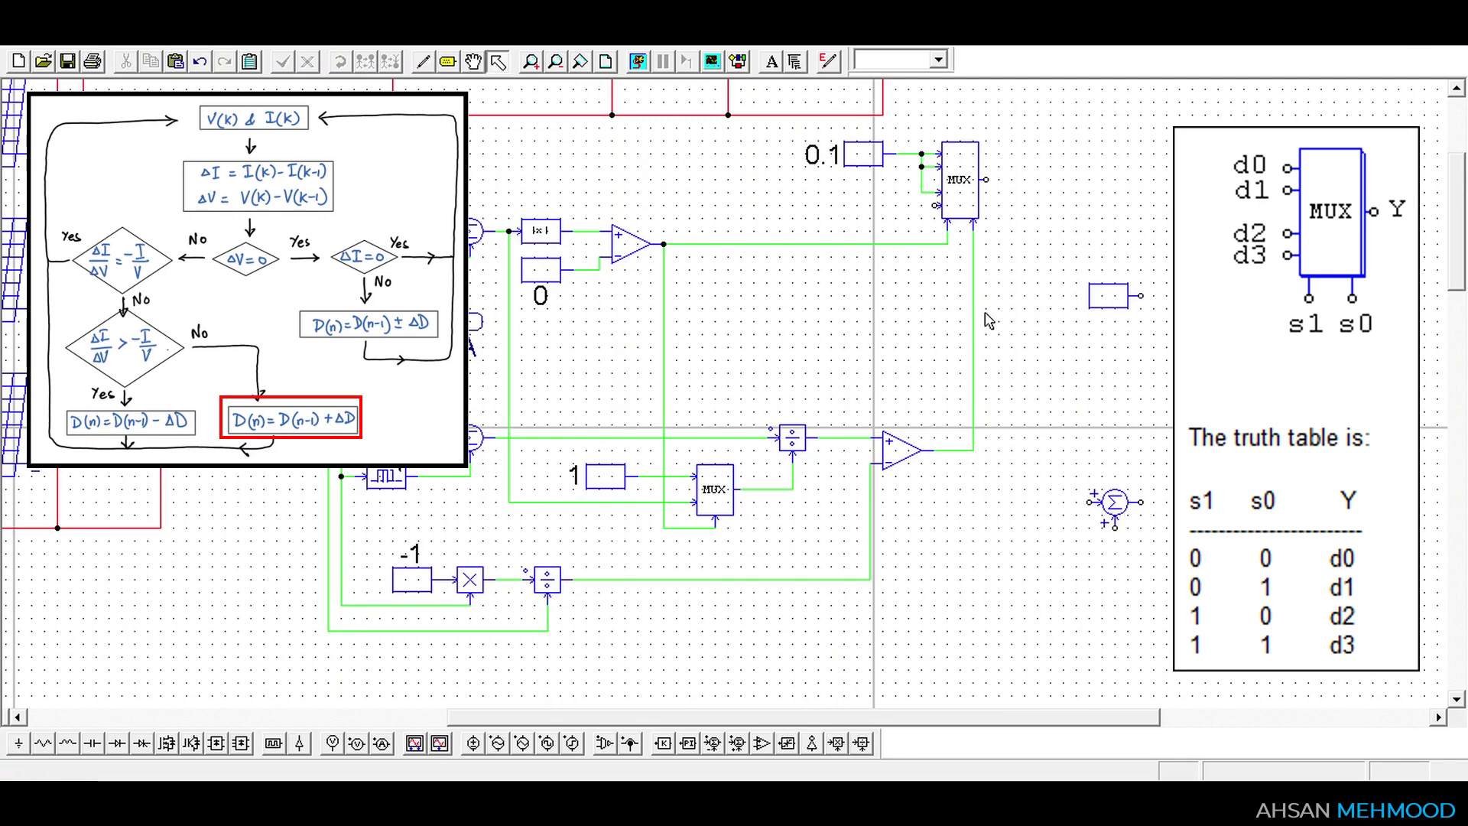
Place the -0.1 step constant beside the MUX and connect it to the MUX input
left_click_drag(1114, 296, 869, 204)
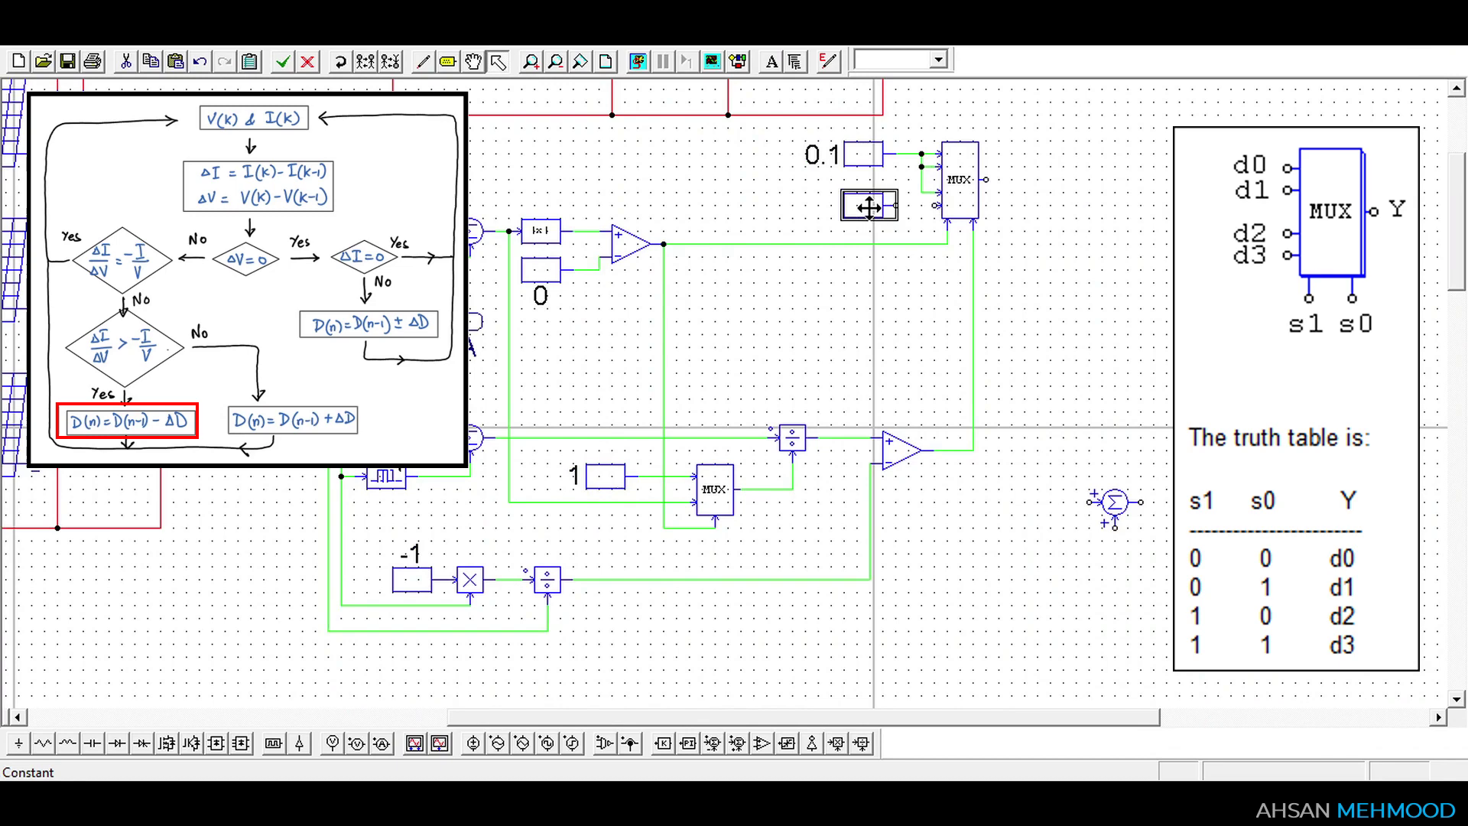
double_click(869, 206)
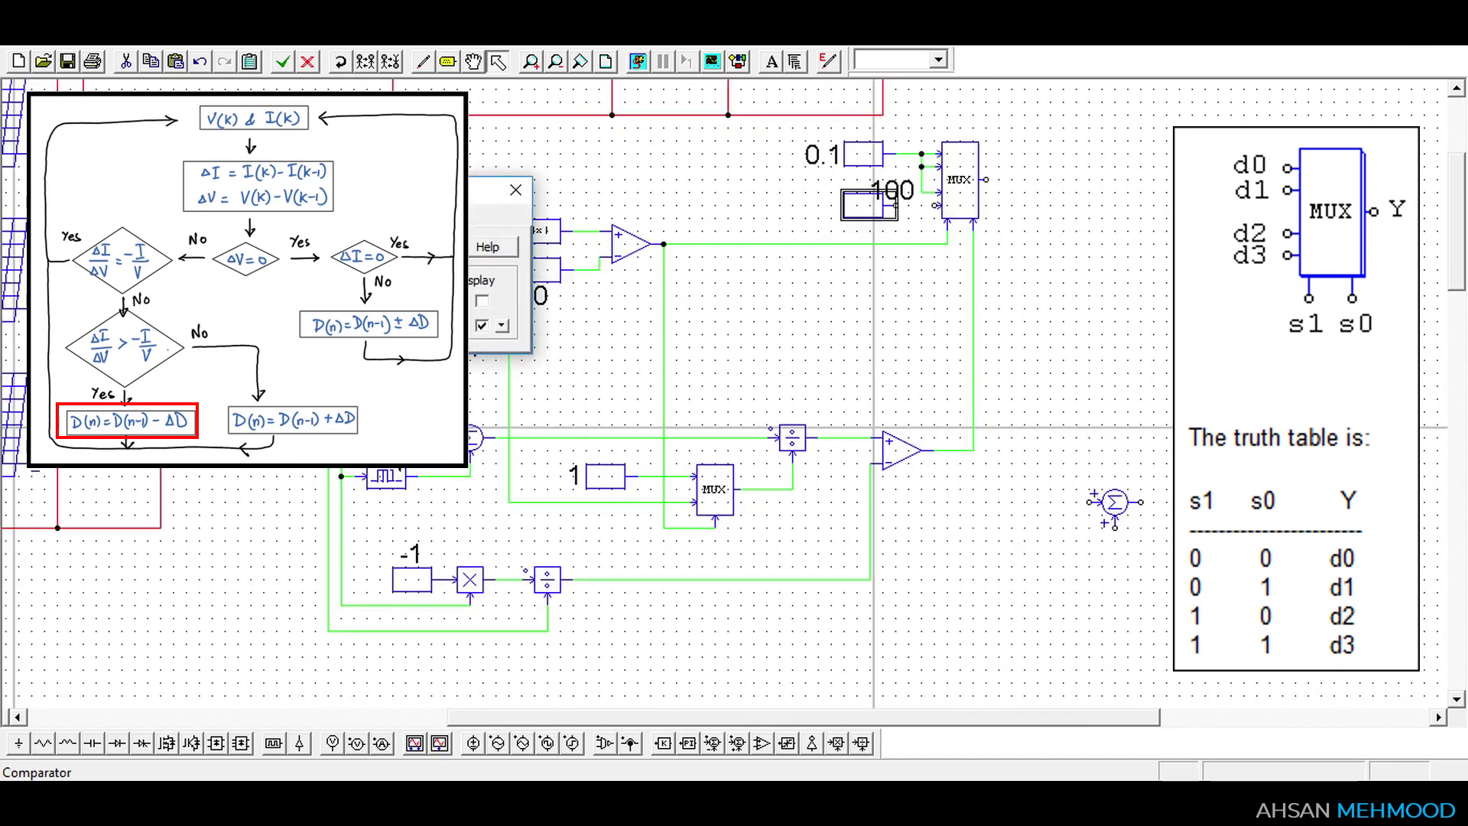
left_click(515, 196)
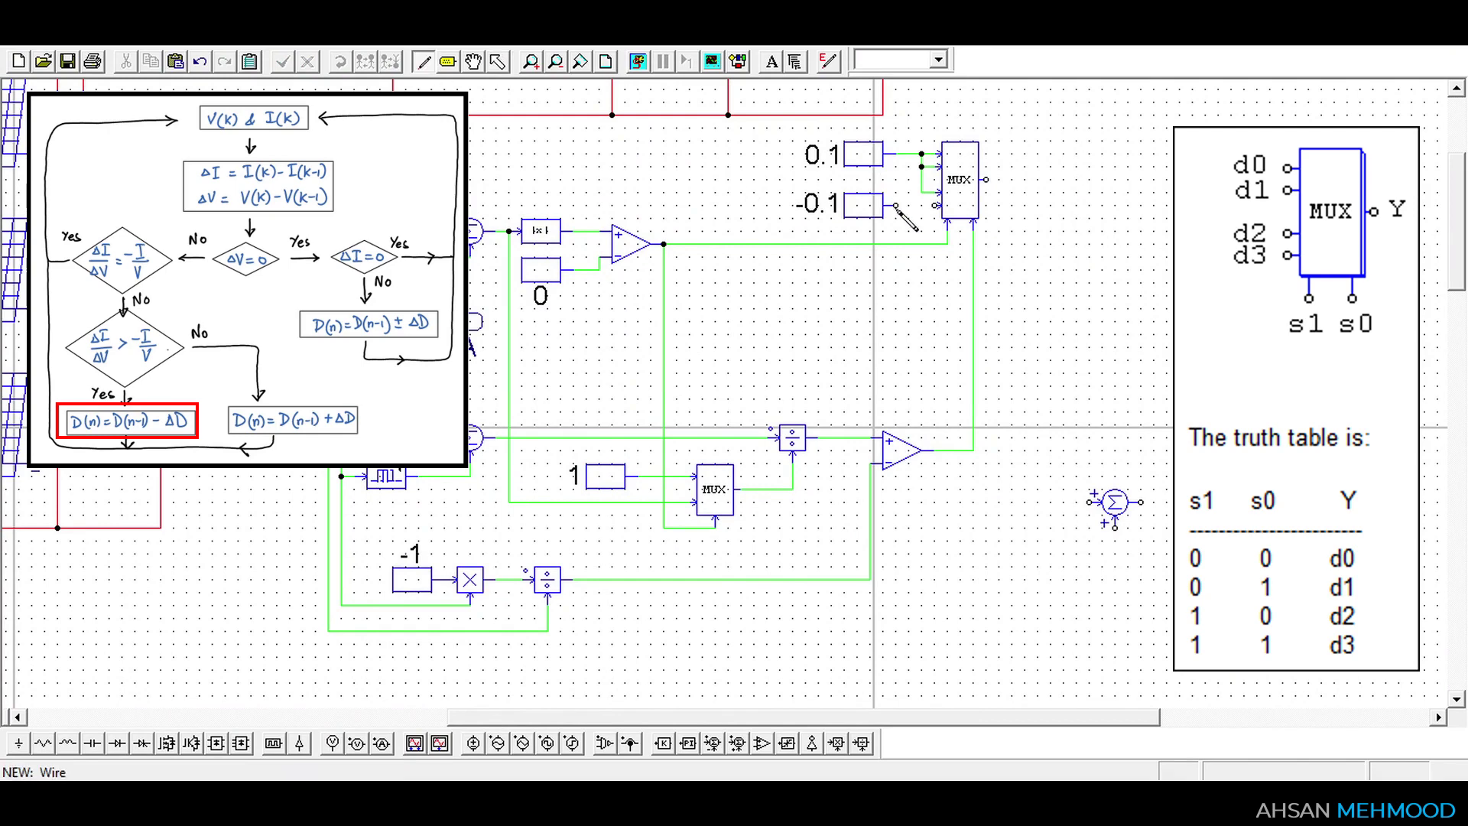
left_click(941, 207)
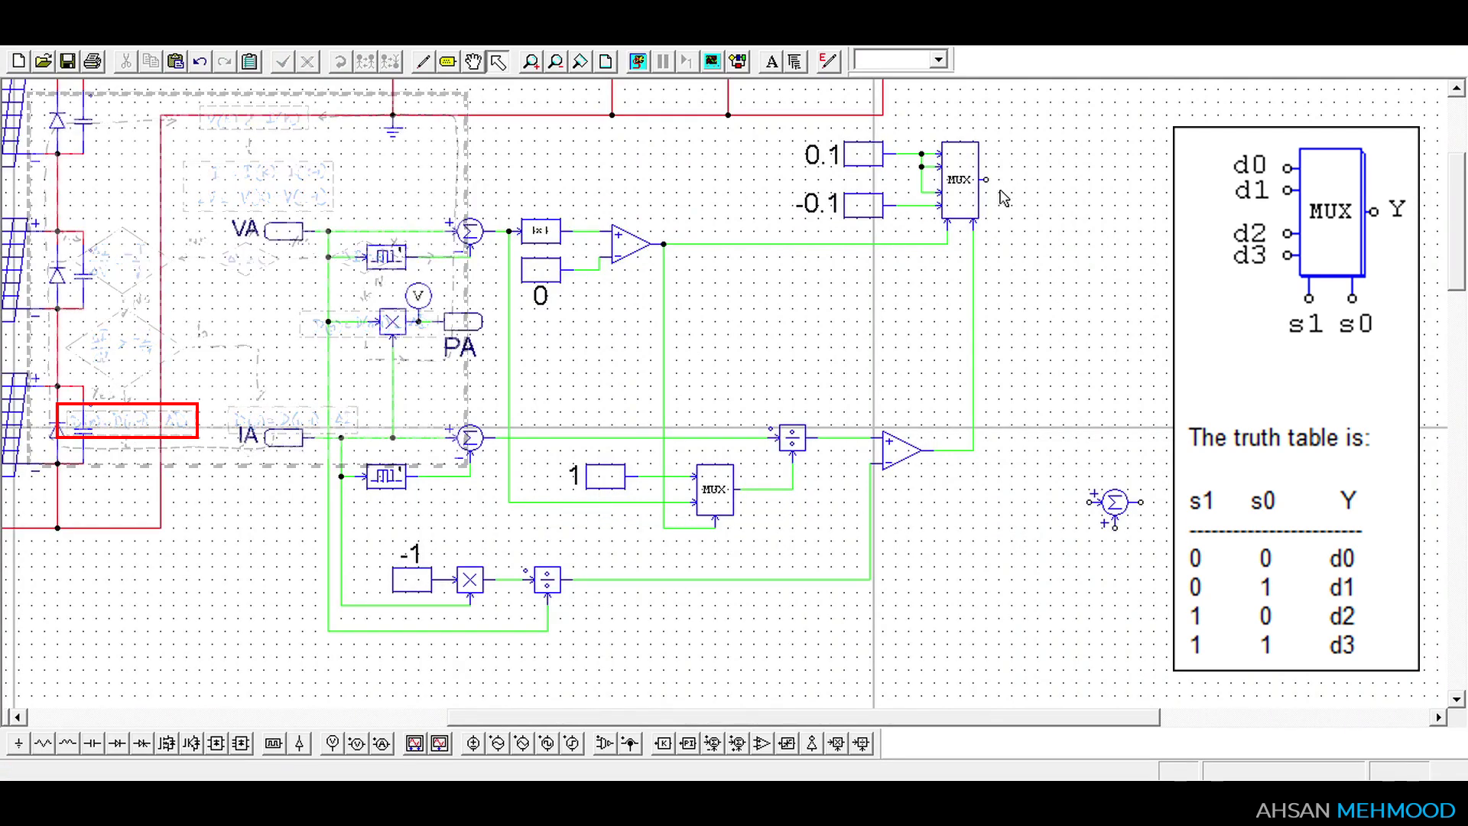
Set the limiter to 0 and 0.85, add the unit-delay feedback block, and begin renaming the probe
double_click(1067, 182)
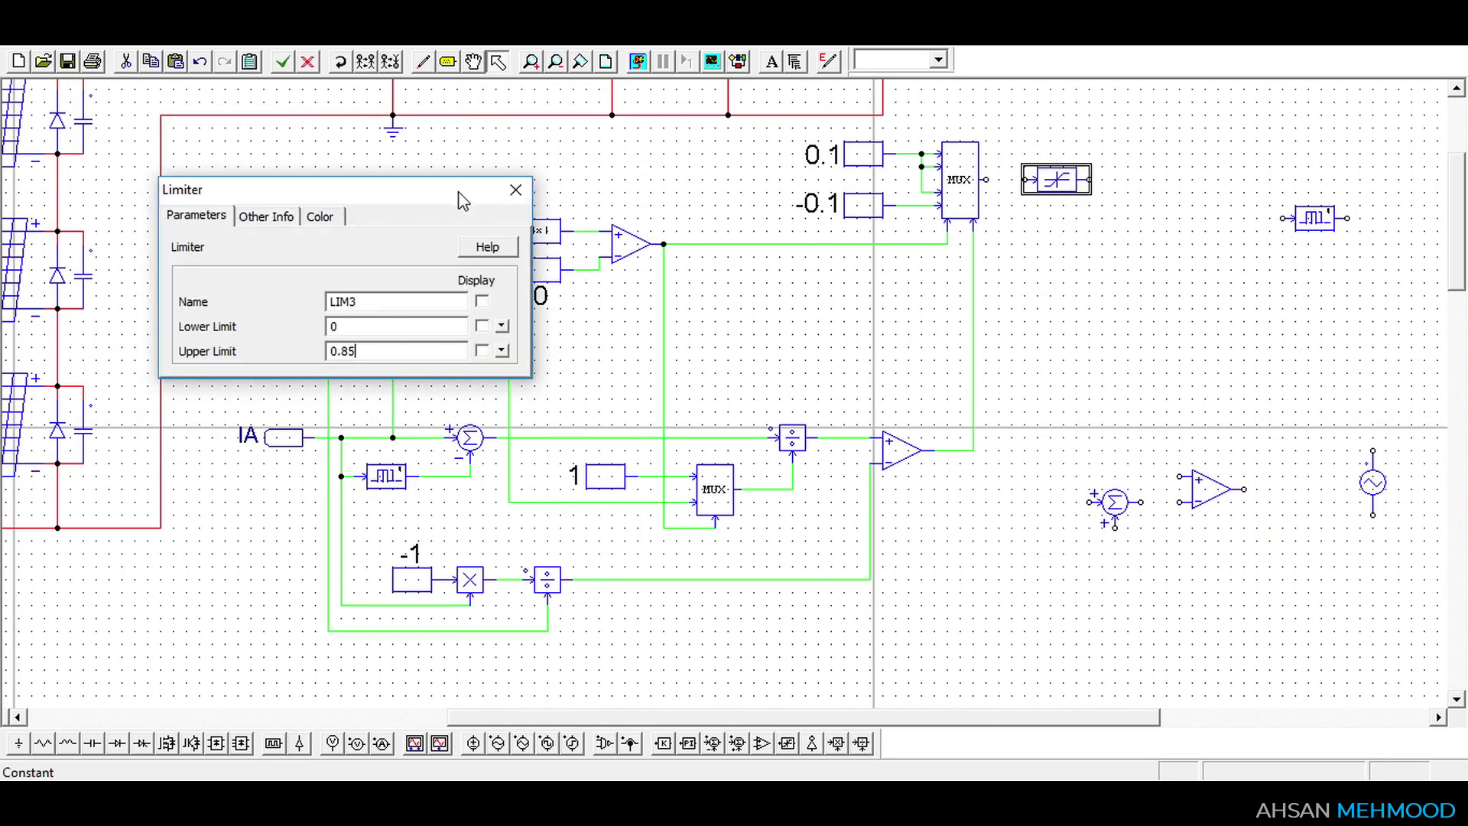
left_click_drag(464, 201, 933, 253)
left_click(983, 245)
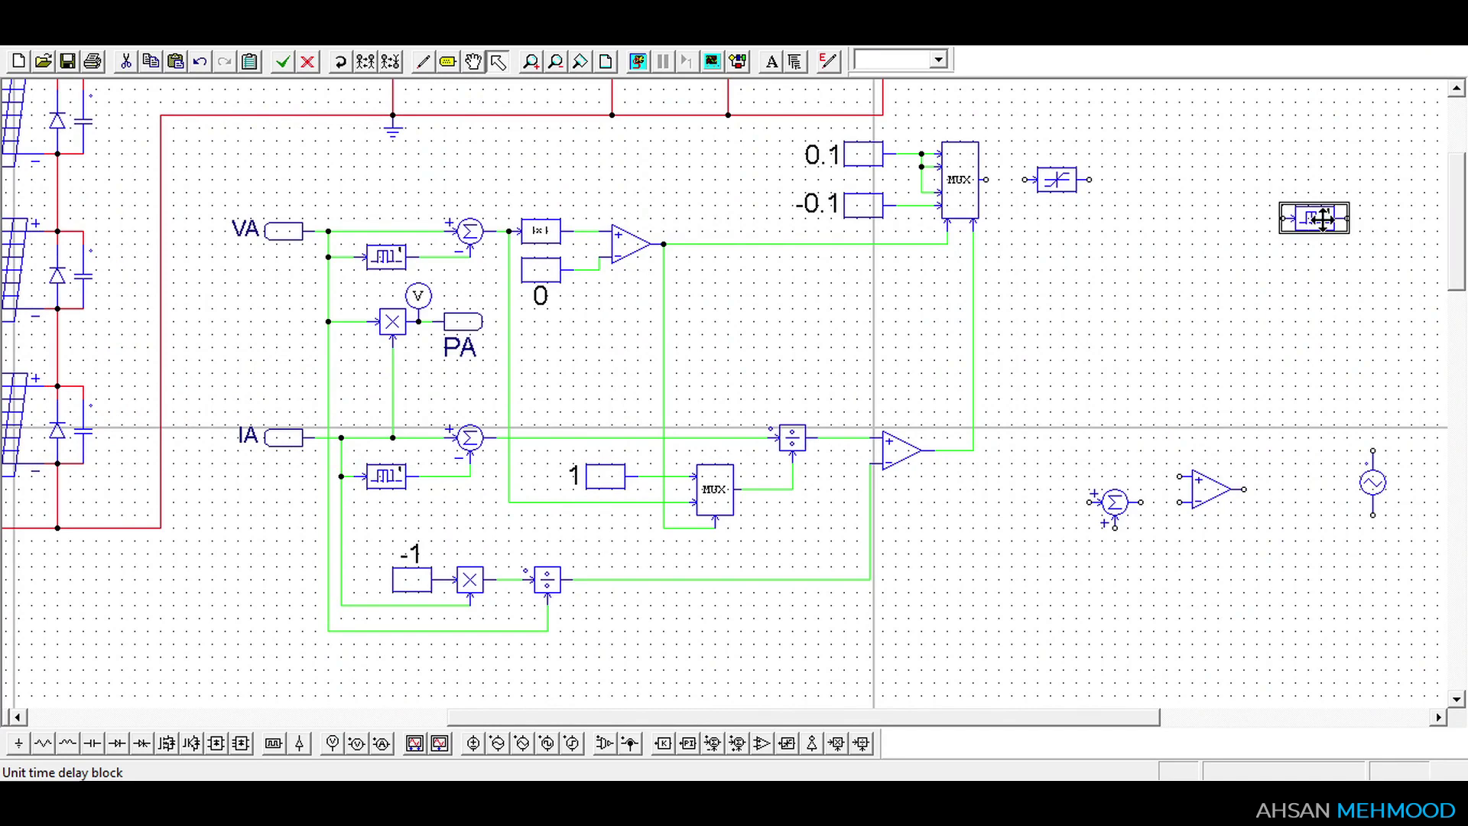
left_click(1098, 231)
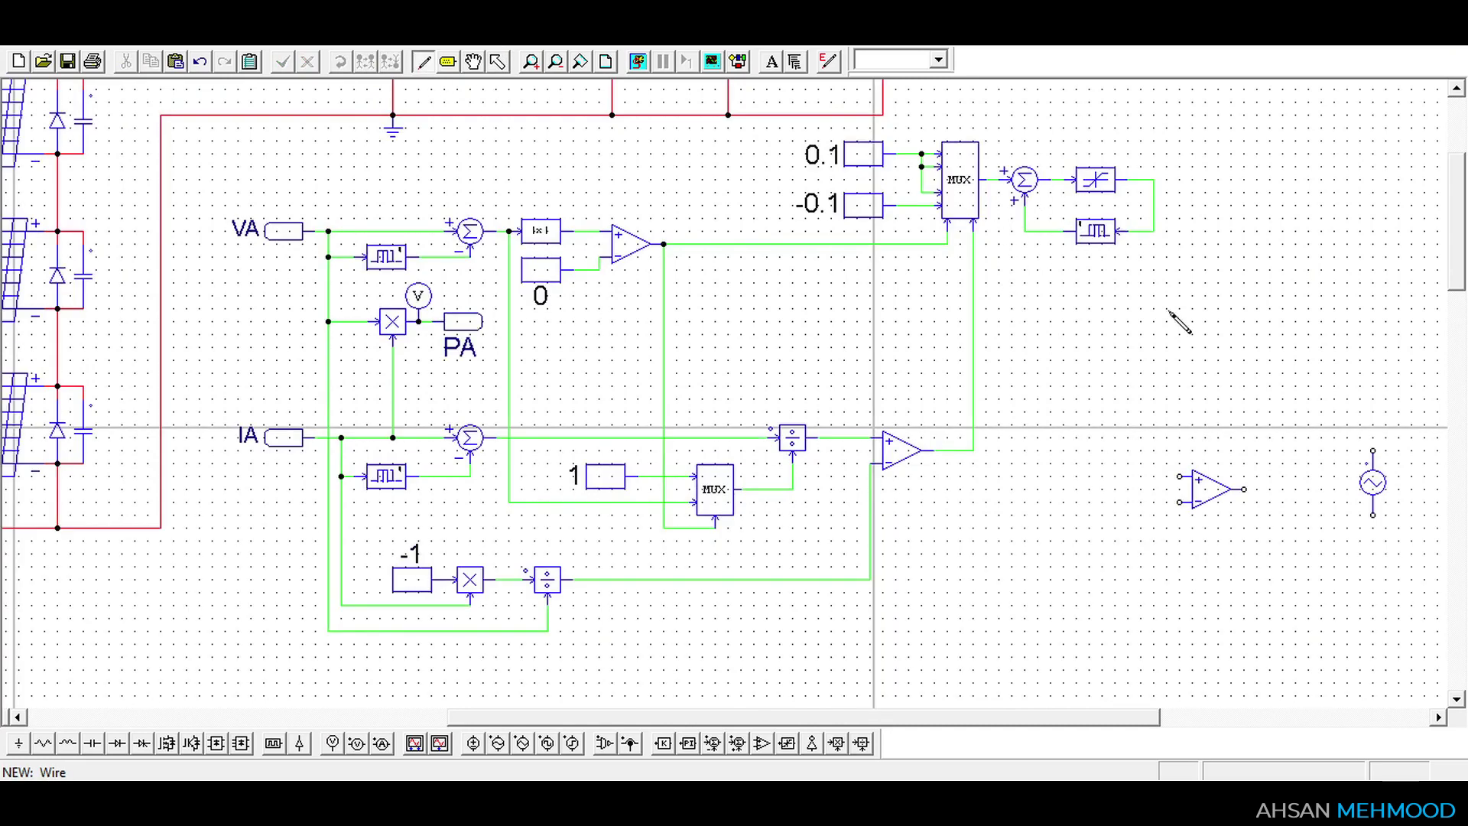
double_click(1142, 160)
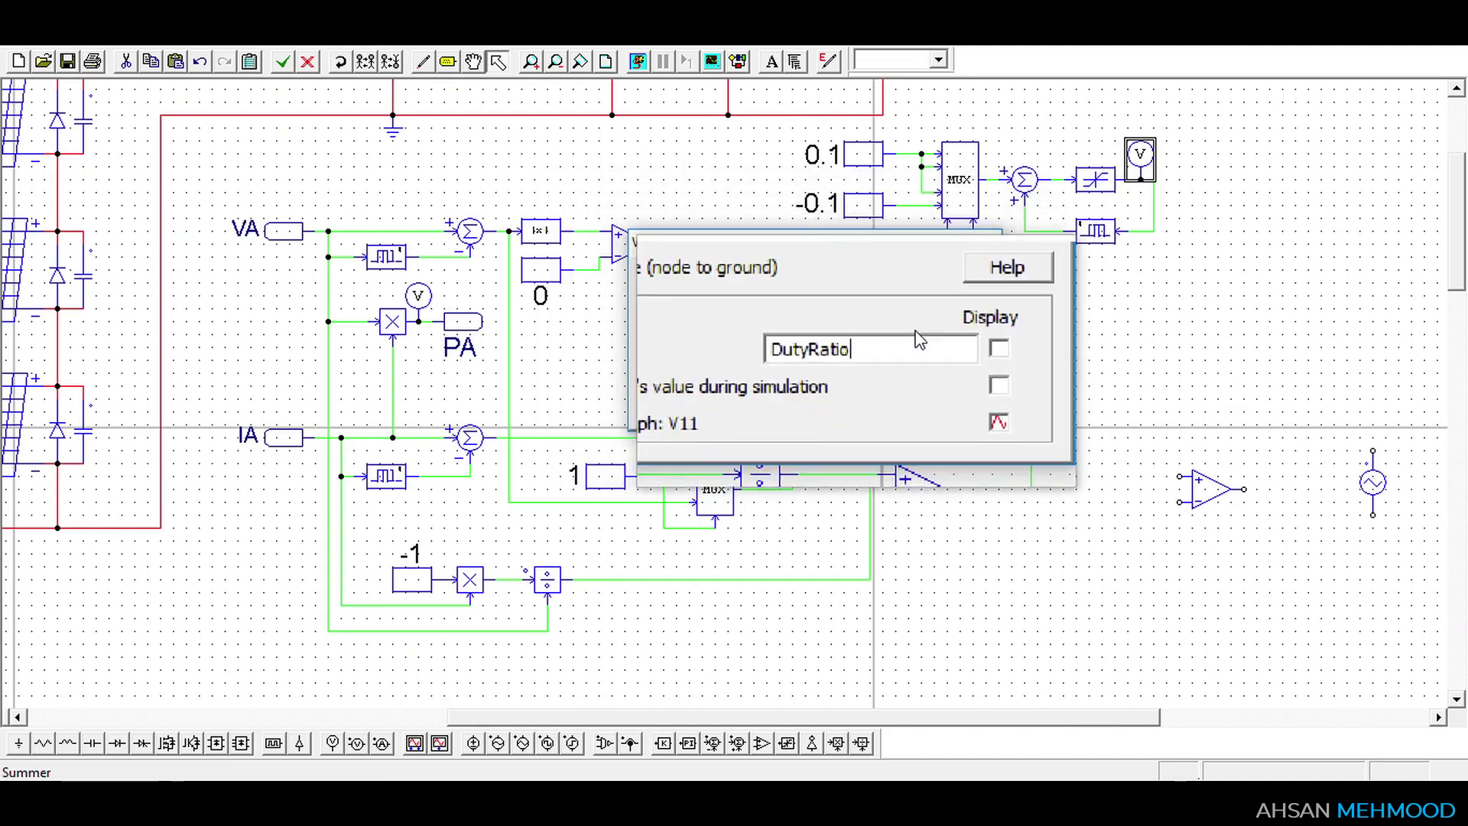
Name the probe DutyRatio and position the comparator and triangular source beside the limiter
left_click(985, 243)
left_click(1201, 489)
left_click_drag(1202, 489, 1215, 192)
left_click(1266, 367)
left_click_drag(1377, 480, 1352, 468)
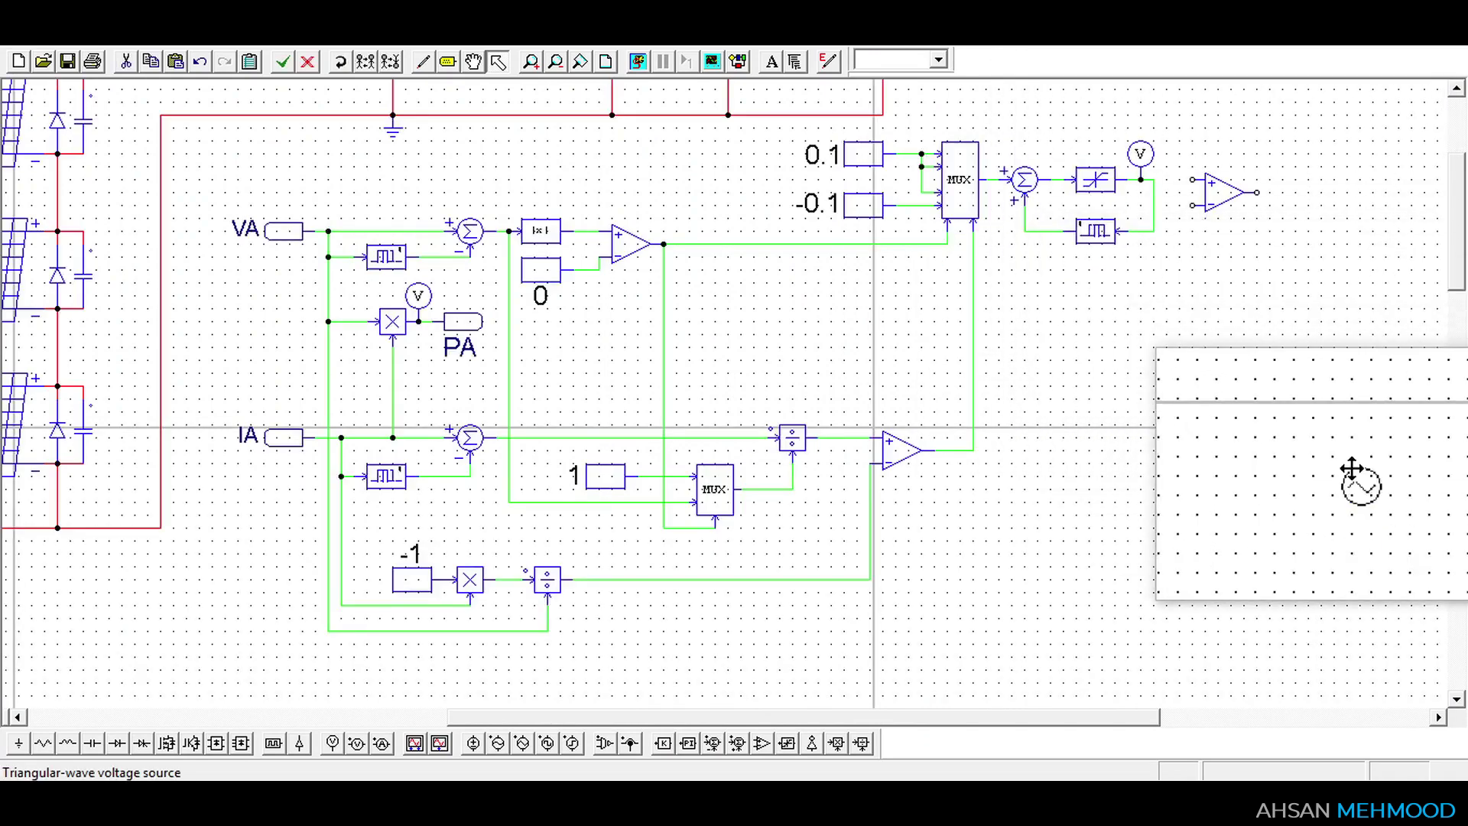
left_click(1194, 272)
Set the triangular source to 25000 Hz, 1 V peak-to-peak, and 0 DC offset
double_click(1180, 283)
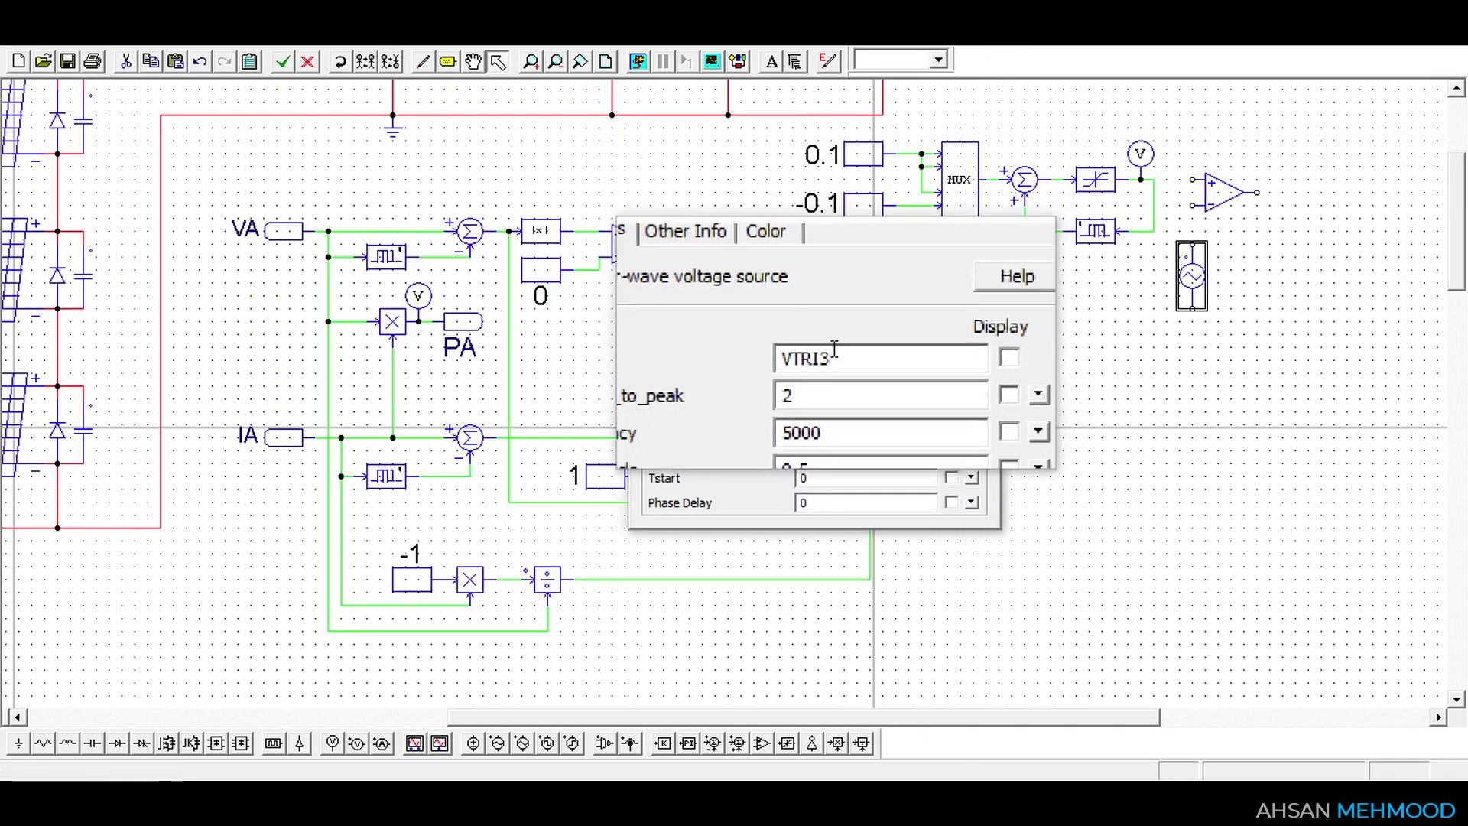
left_click(799, 405)
type("2")
left_click_drag(812, 373, 800, 374)
type("1")
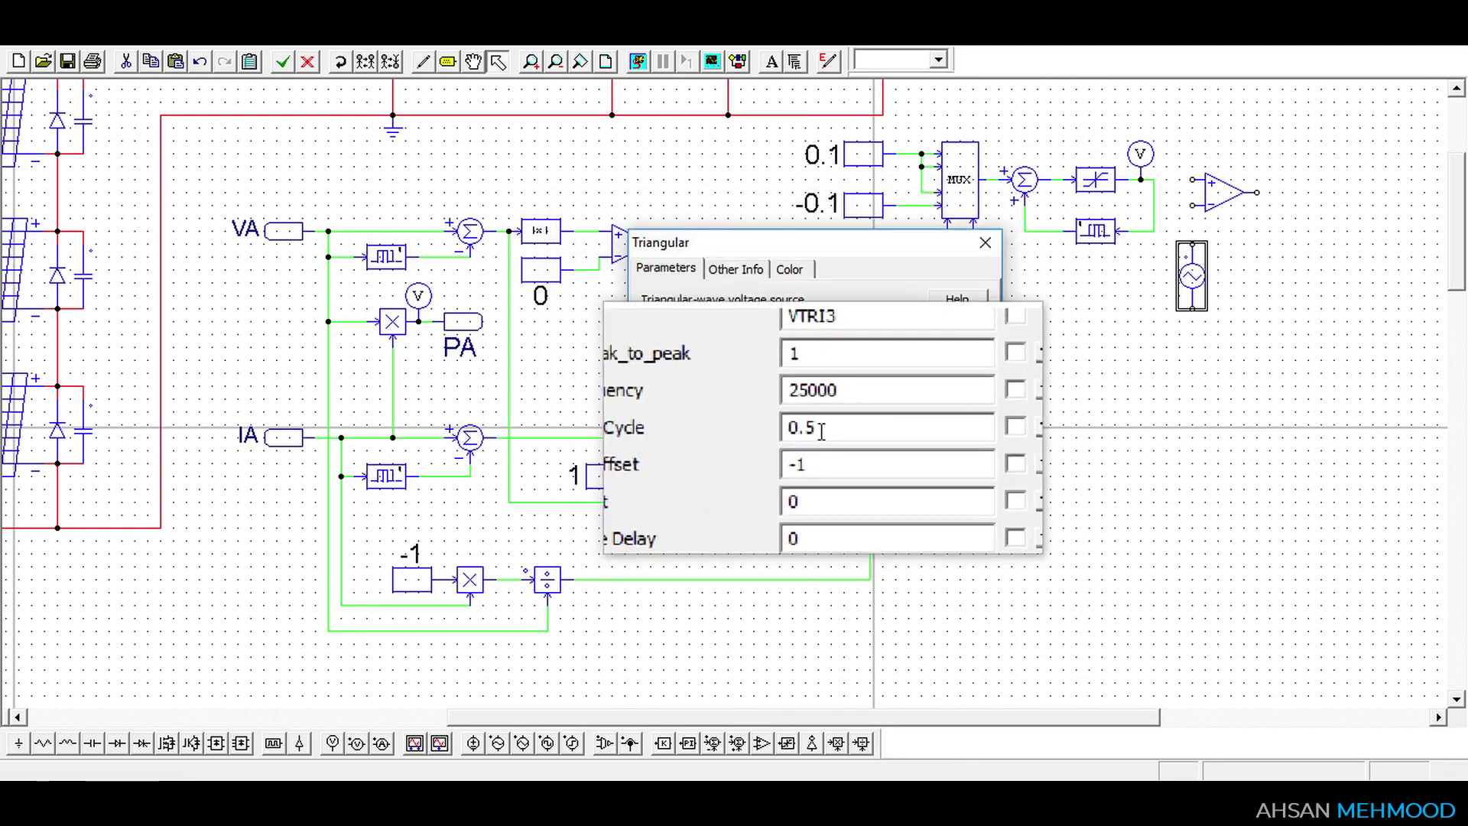
left_click_drag(822, 430, 793, 458)
type("0")
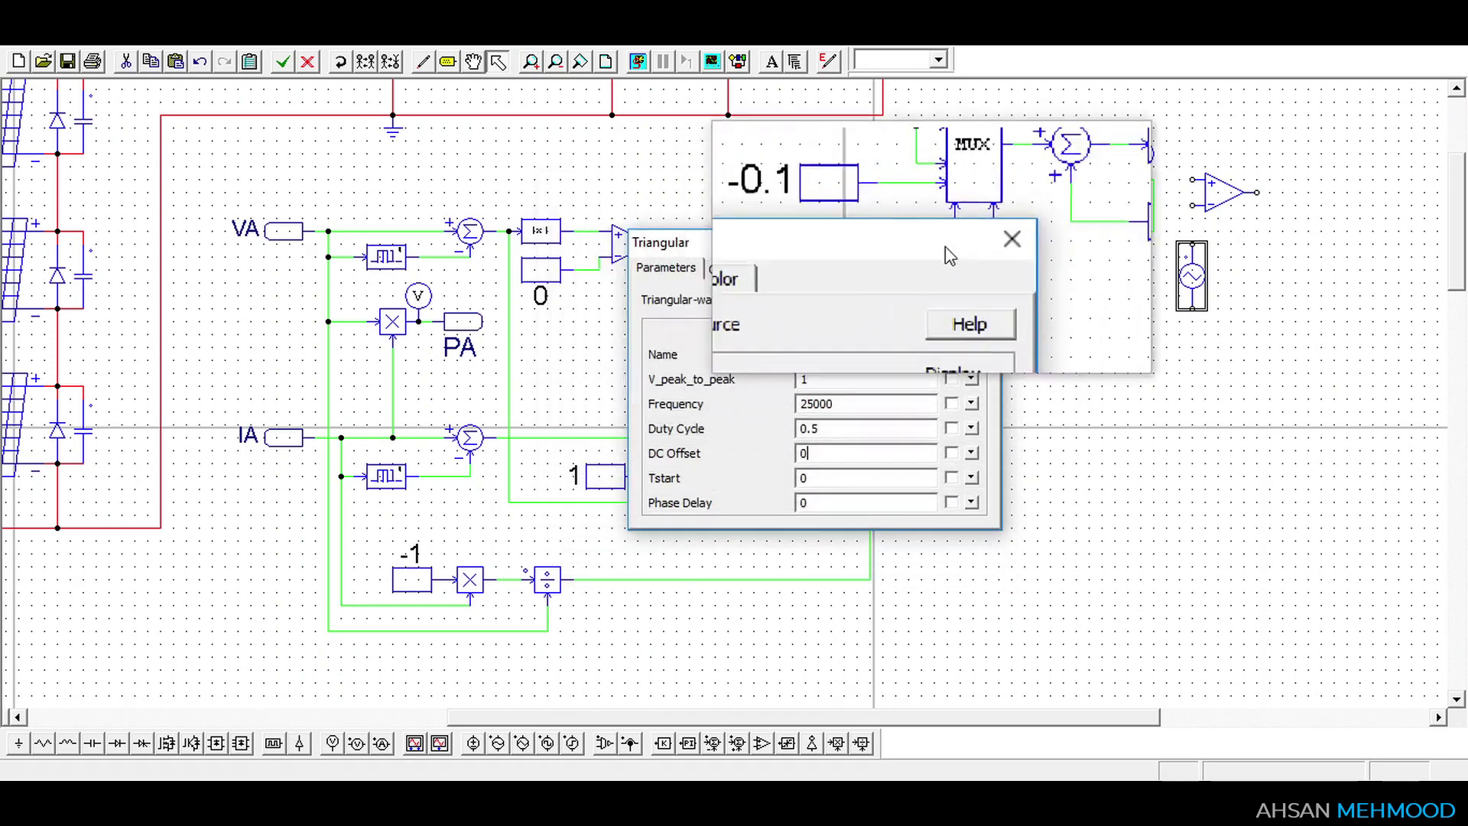
left_click(986, 243)
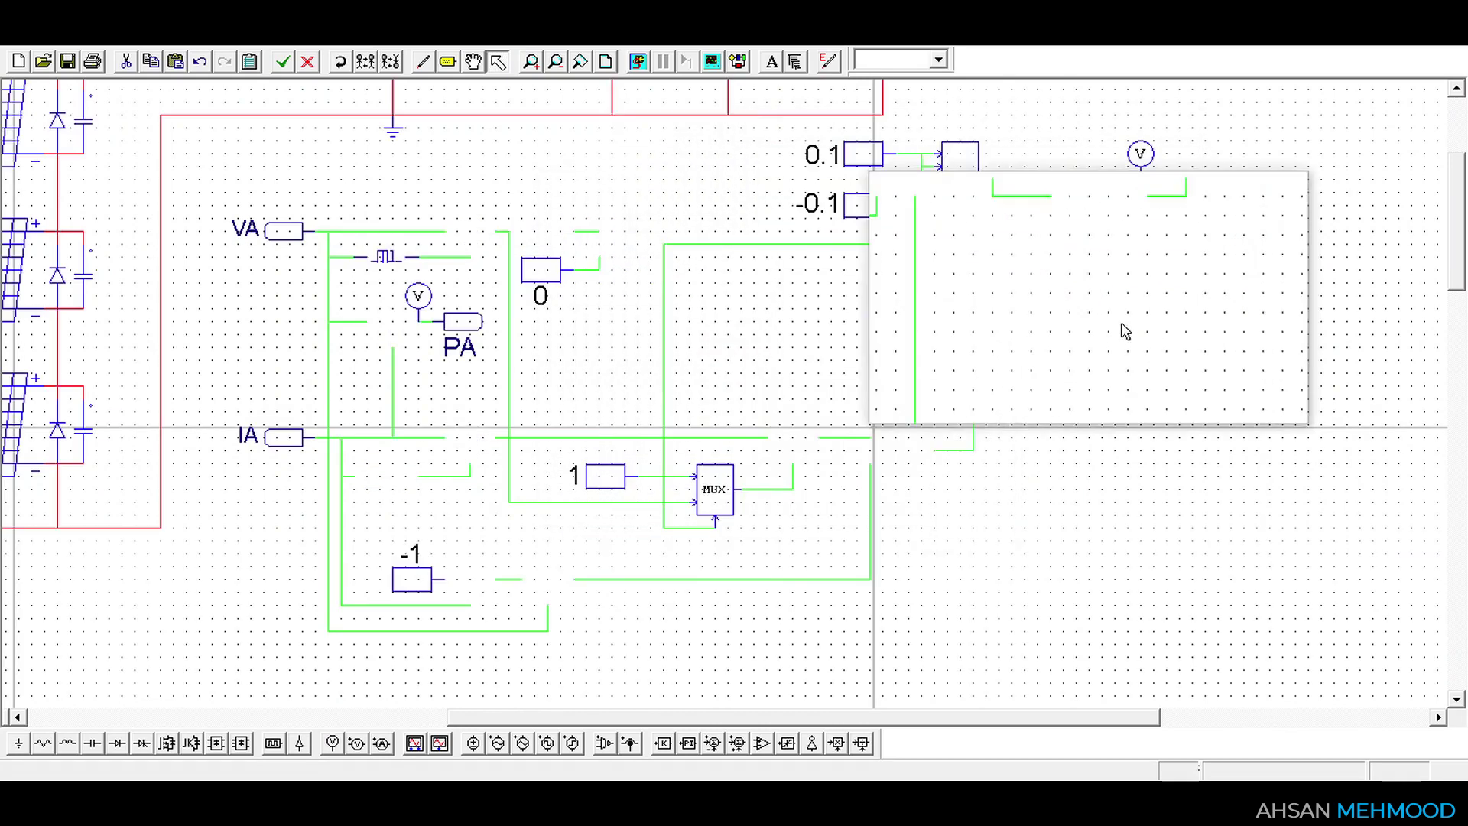
Add a ground for the triangular source and wire it to the comparator
left_click(19, 742)
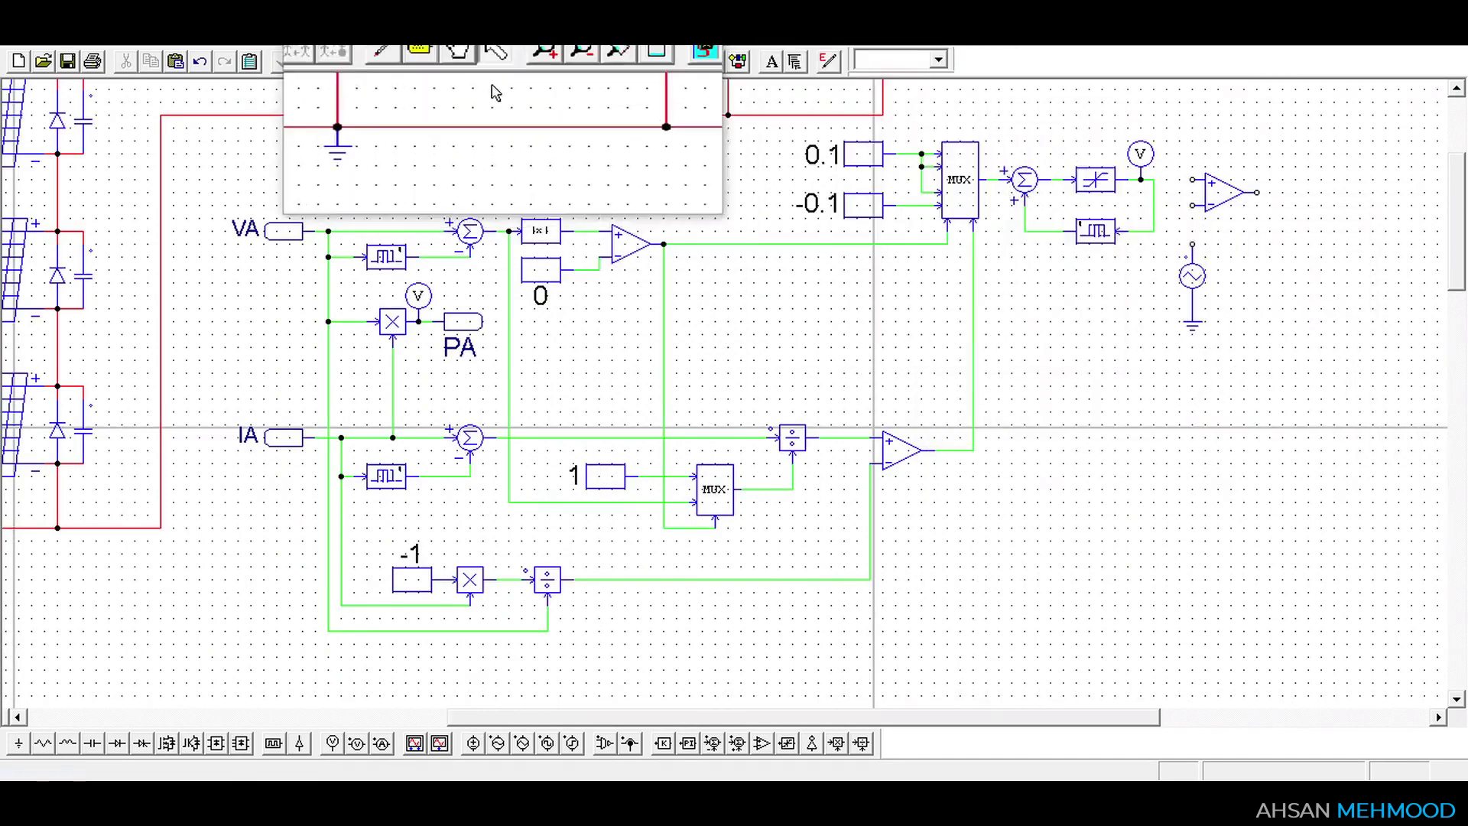
left_click(423, 60)
left_click_drag(1193, 206, 1192, 244)
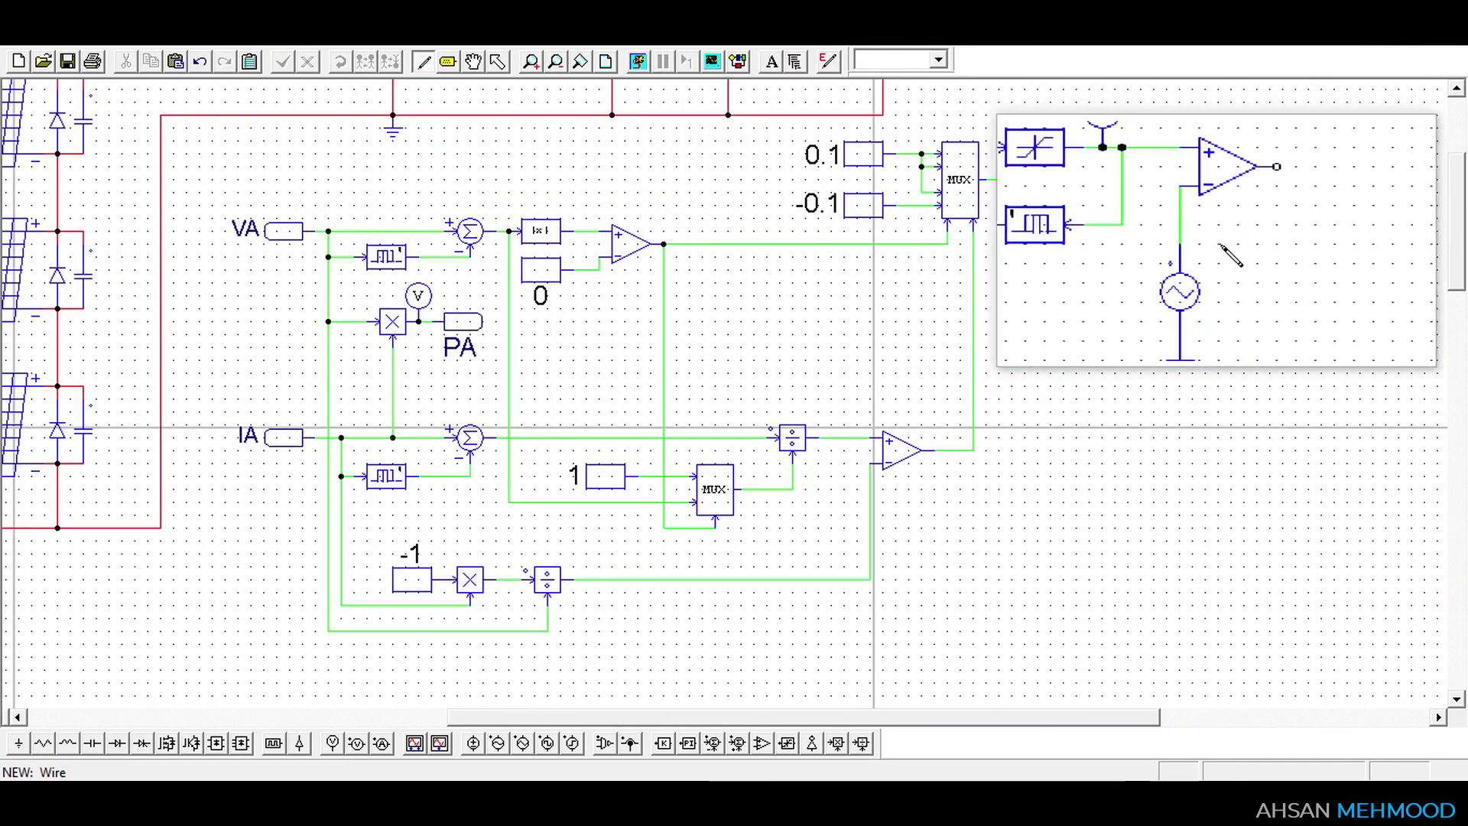
key("Escape")
left_click_drag(1460, 195, 1460, 189)
scroll(1460, 197, "up", 3)
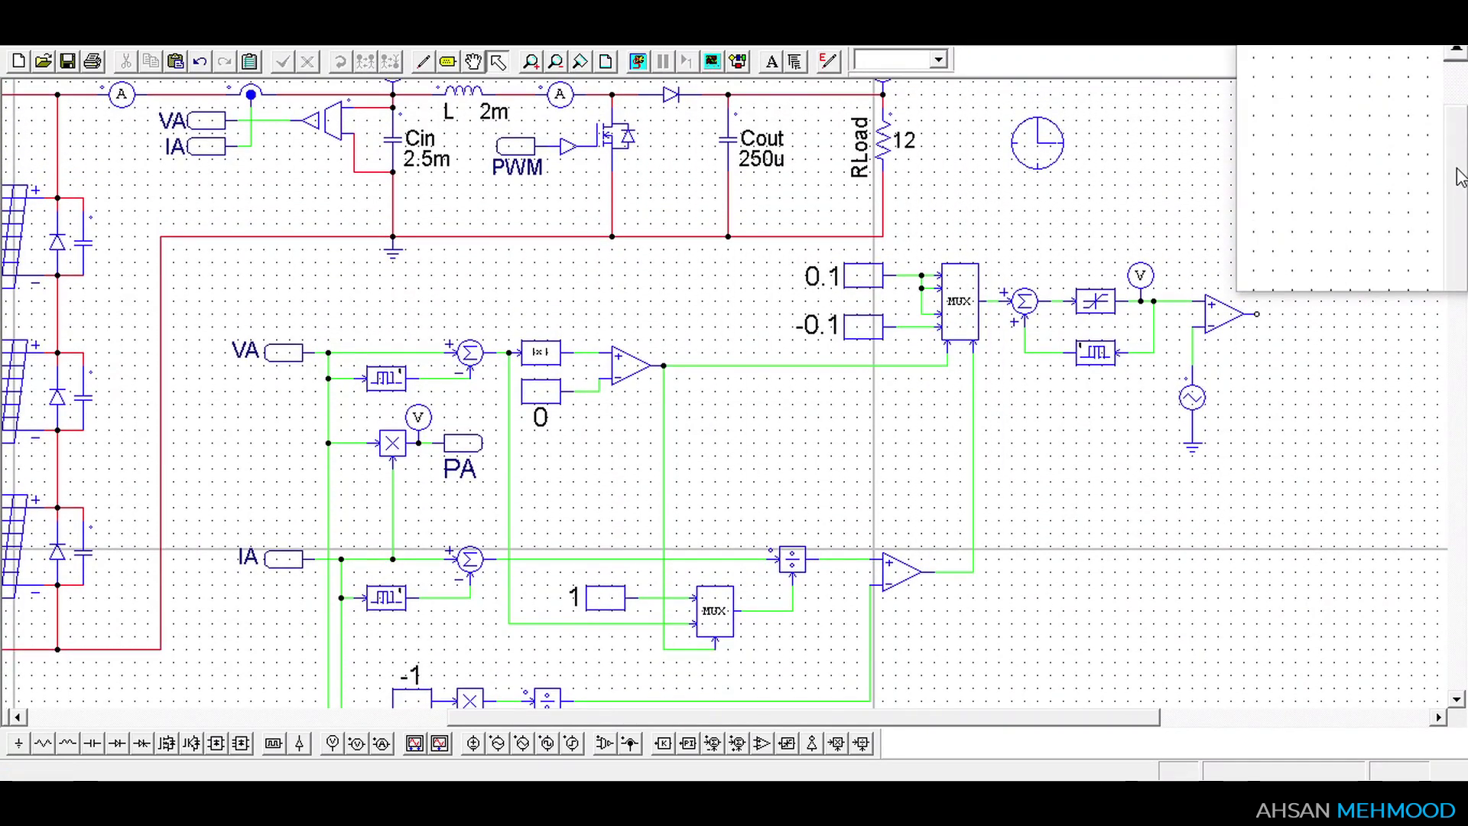
scroll(1461, 176, "up", 2)
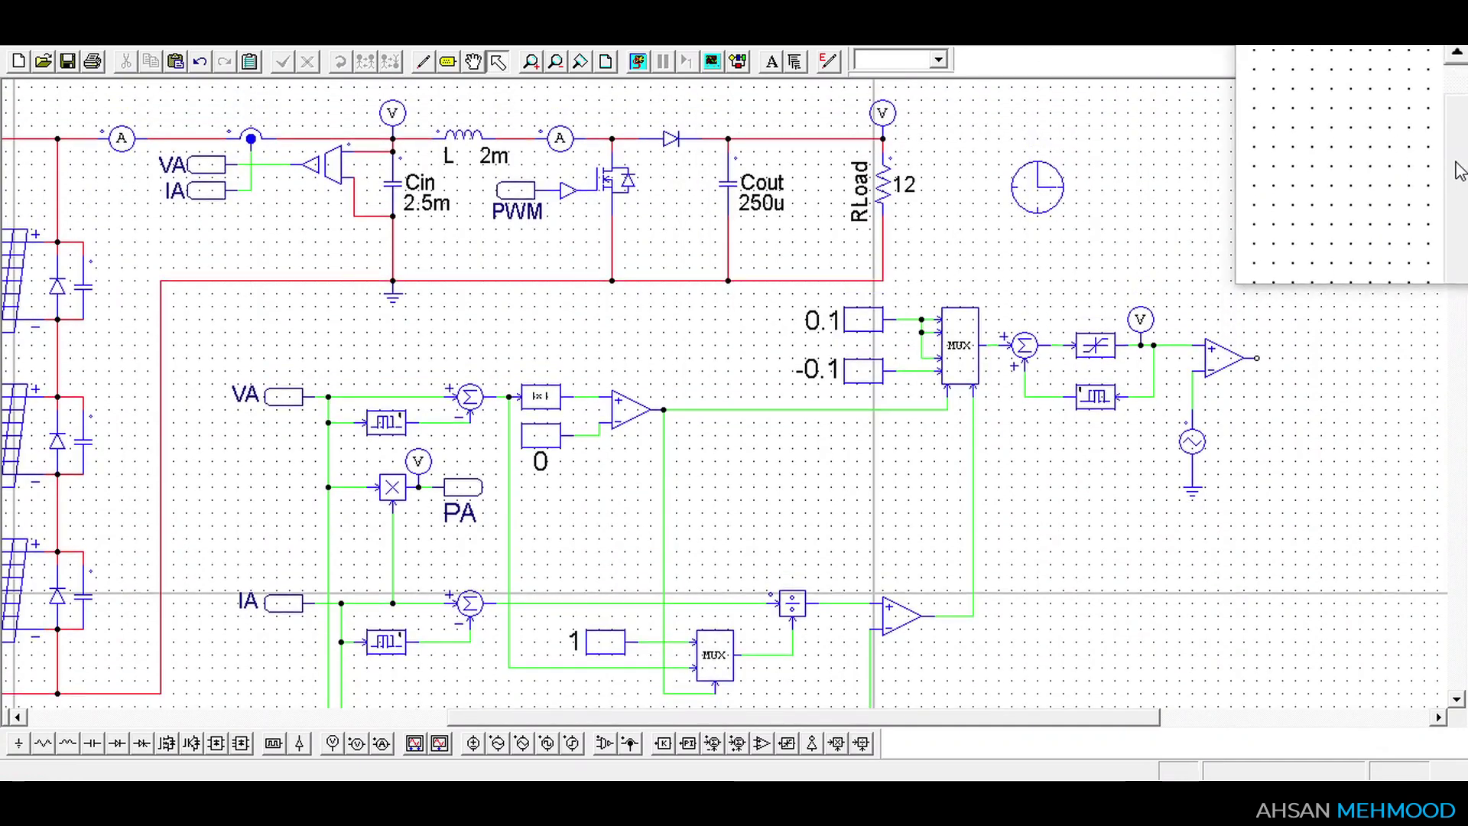
Paste a horizontal PWM label at the comparator output
left_click(517, 197)
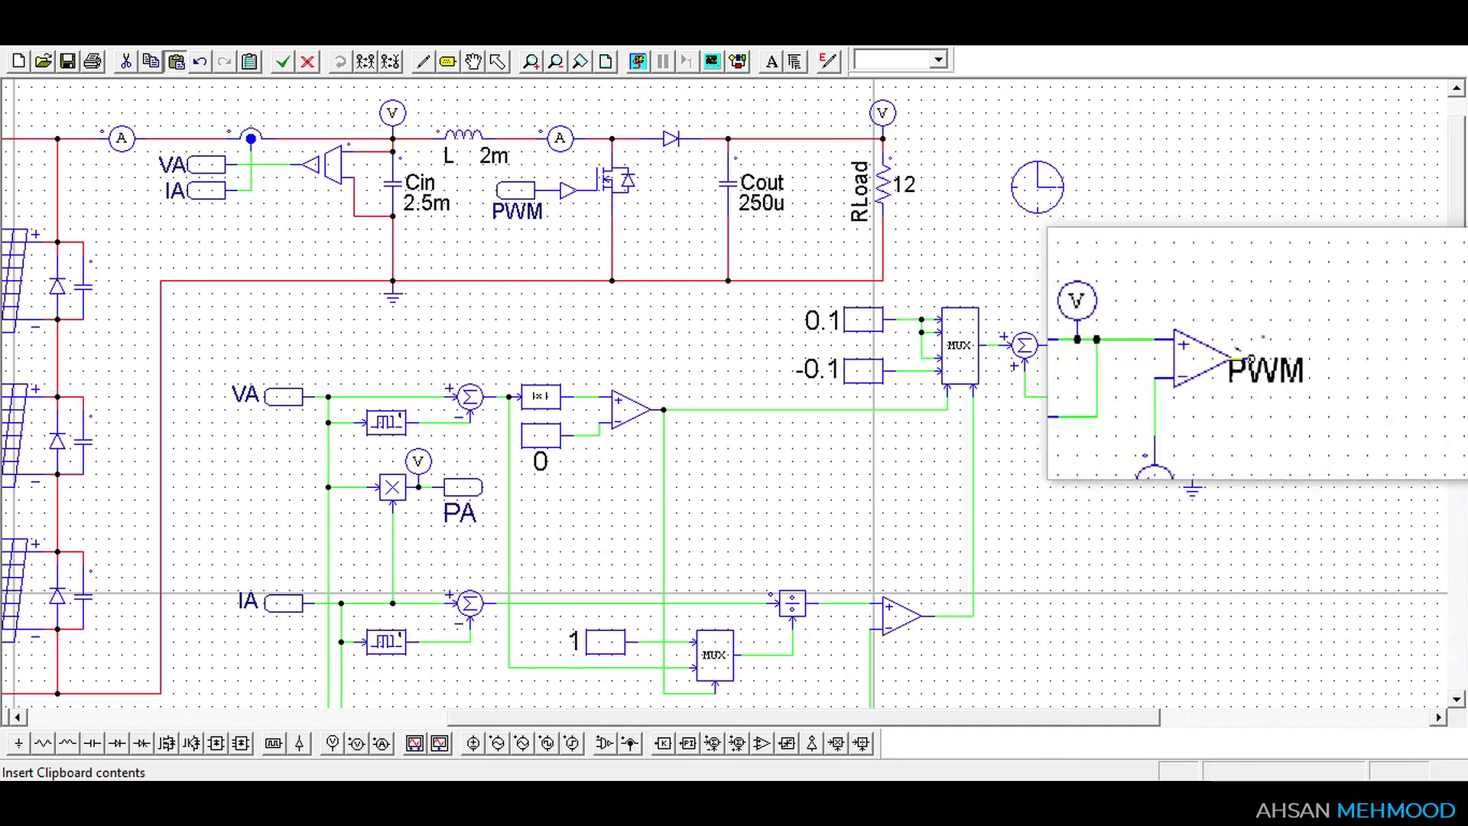
right_click(1286, 364)
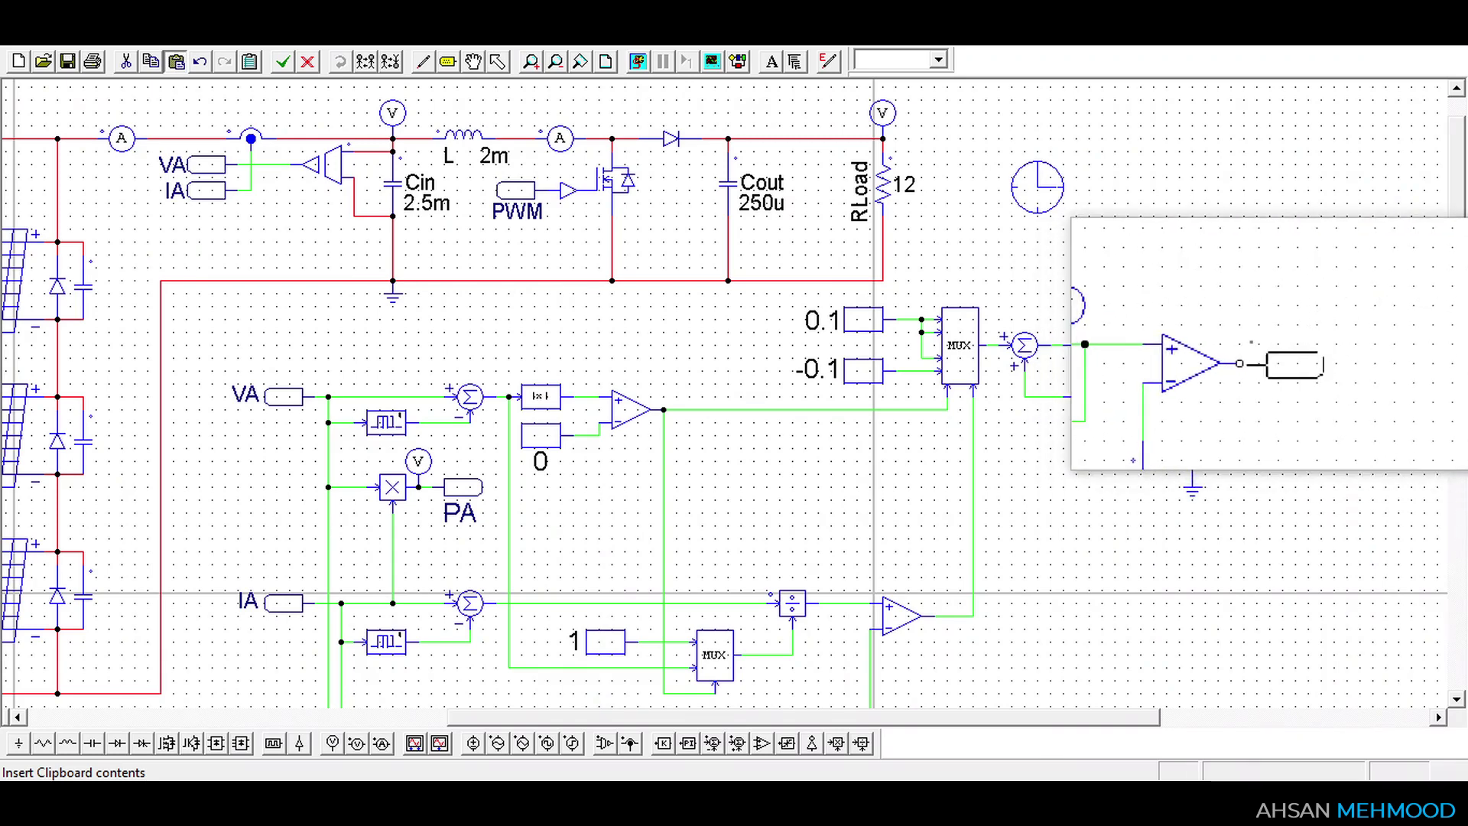
left_click(1289, 345)
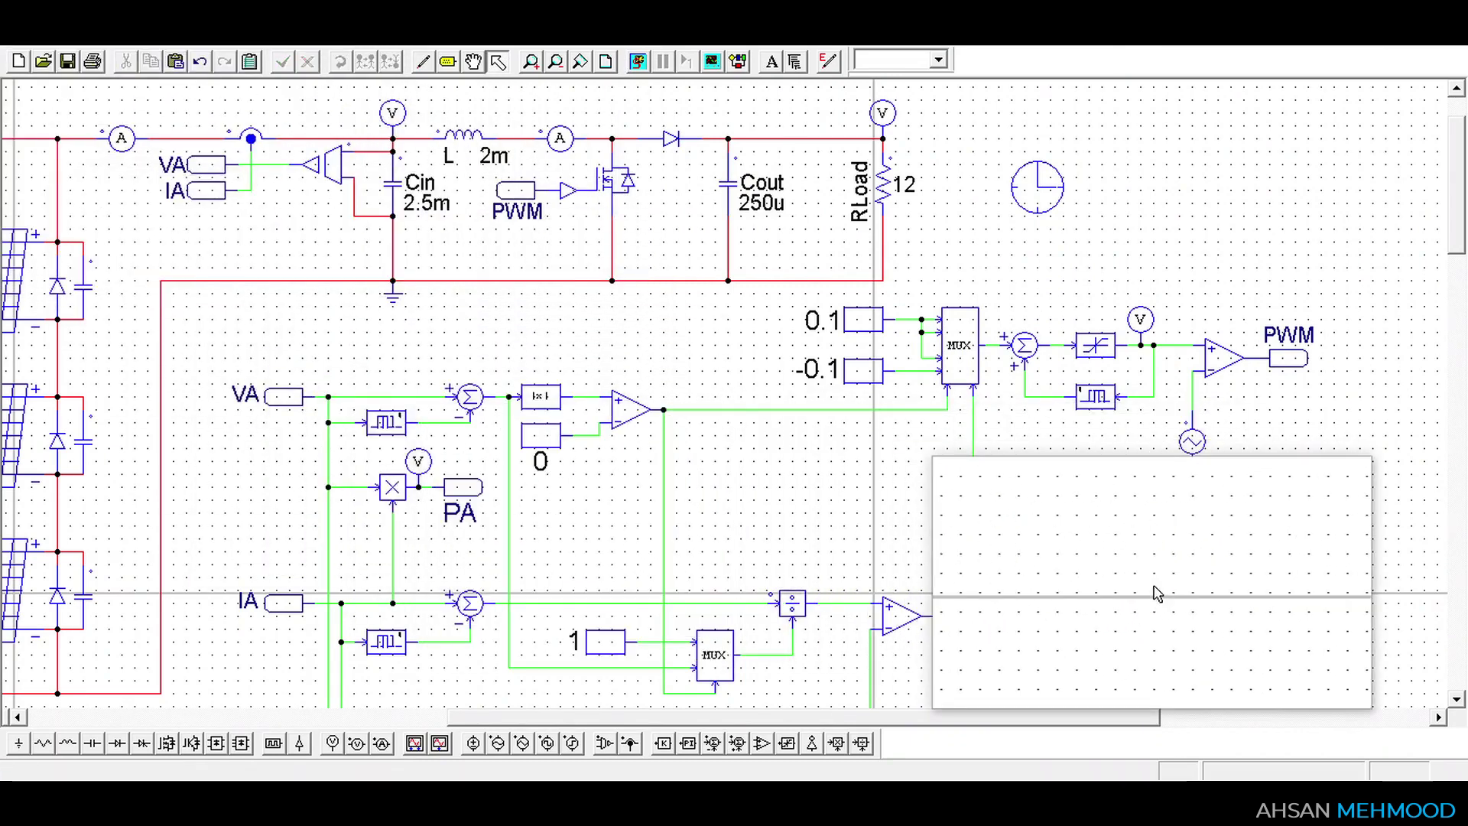
Check the Simulation Control time step and total time, then run the simulation
double_click(1047, 200)
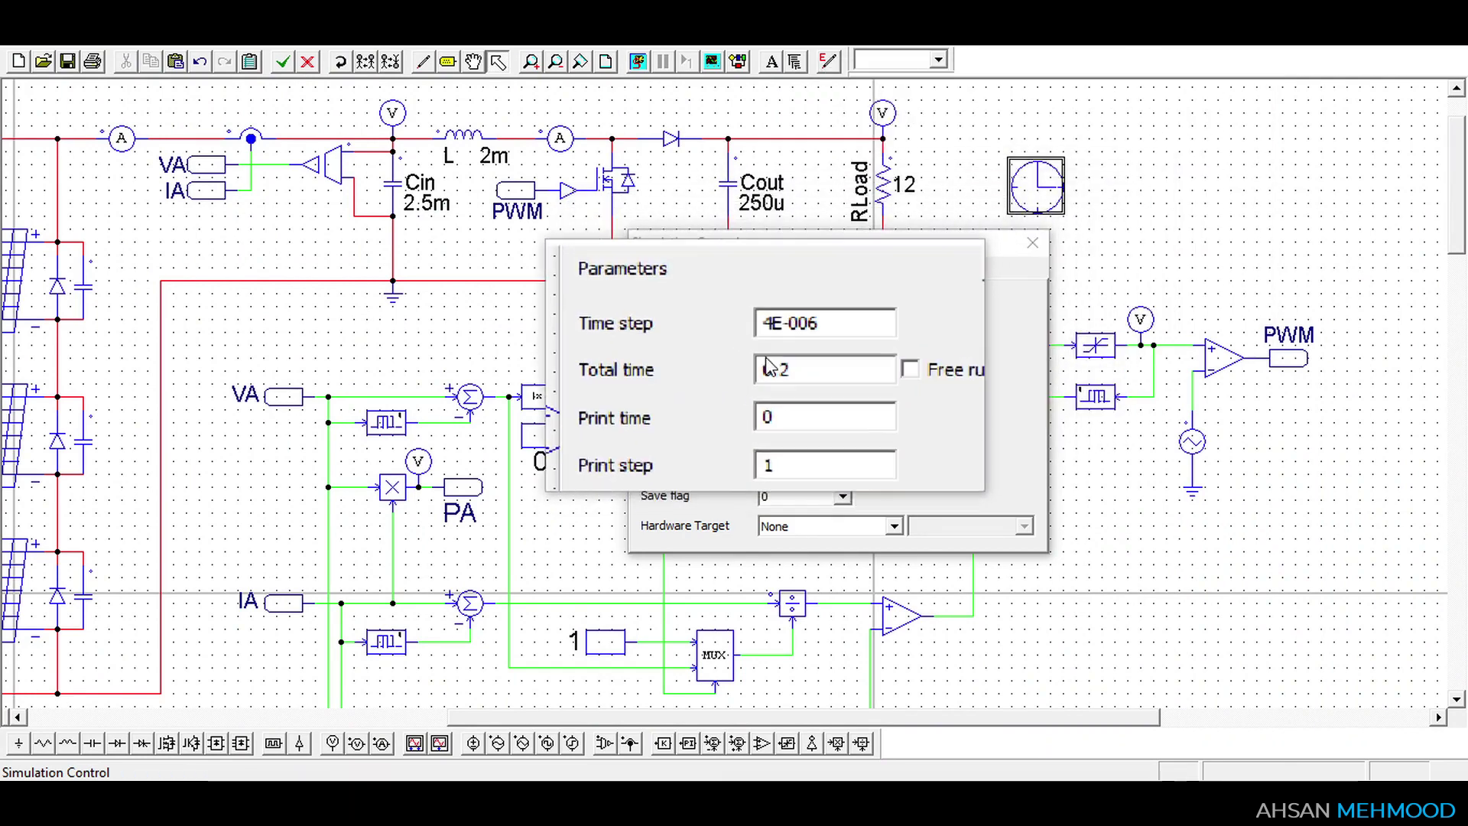
left_click(1025, 242)
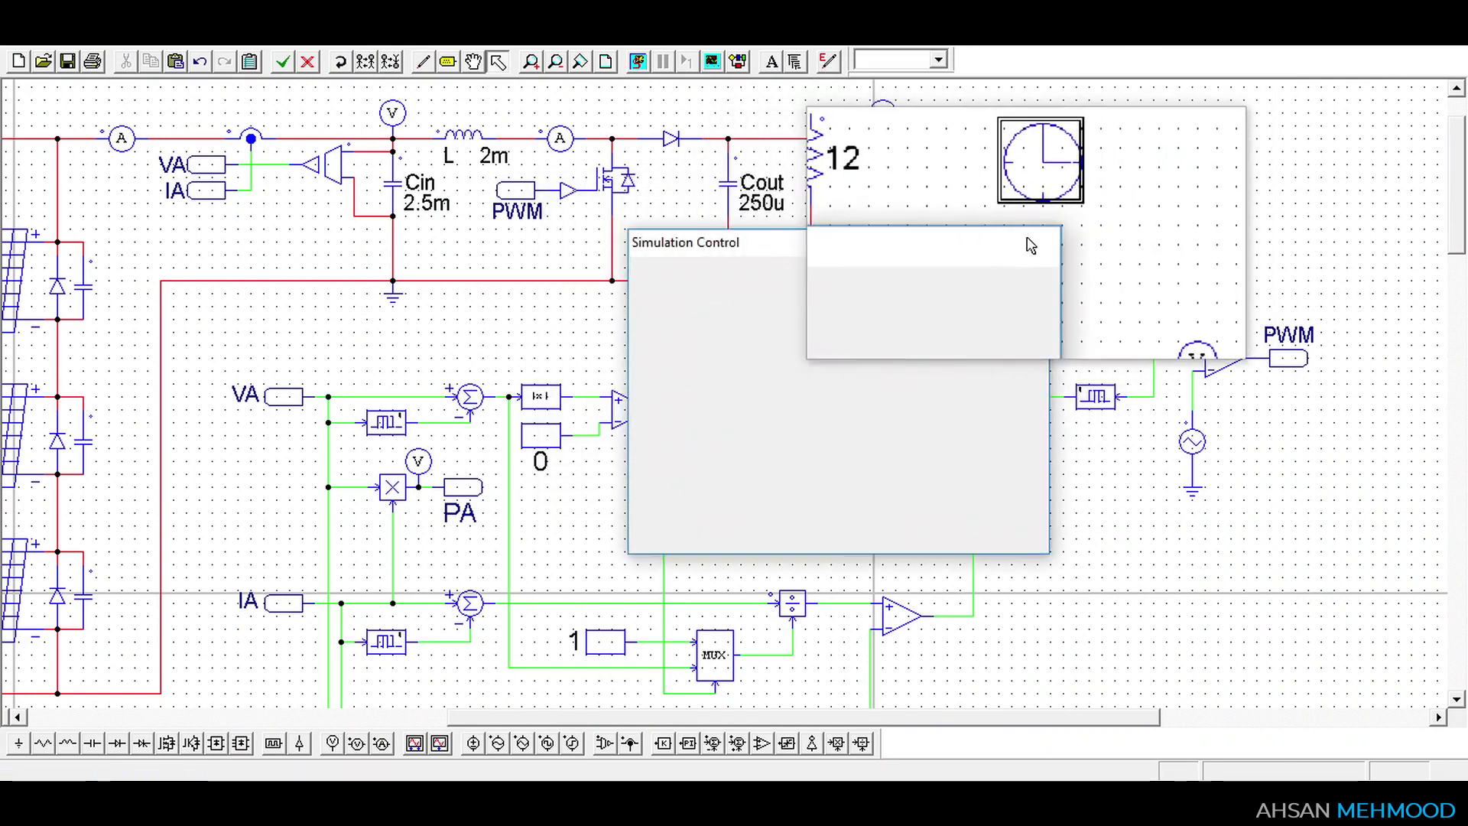
left_click(639, 62)
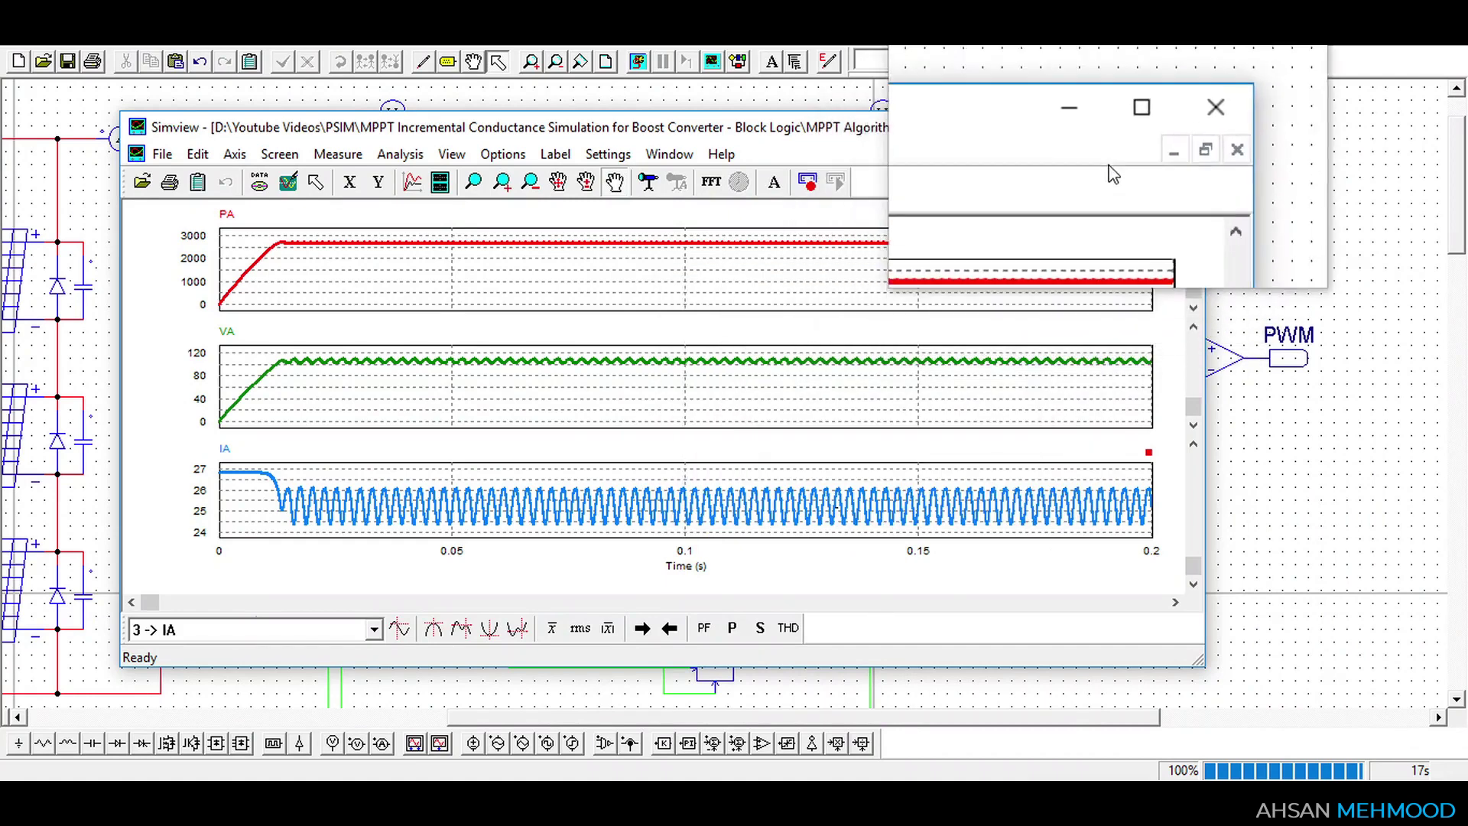
Maximize Simview and measure just after start-up: PA about 2700, VA about 106, IA about 25.4
left_click(1135, 127)
left_click_drag(1137, 132, 533, 74)
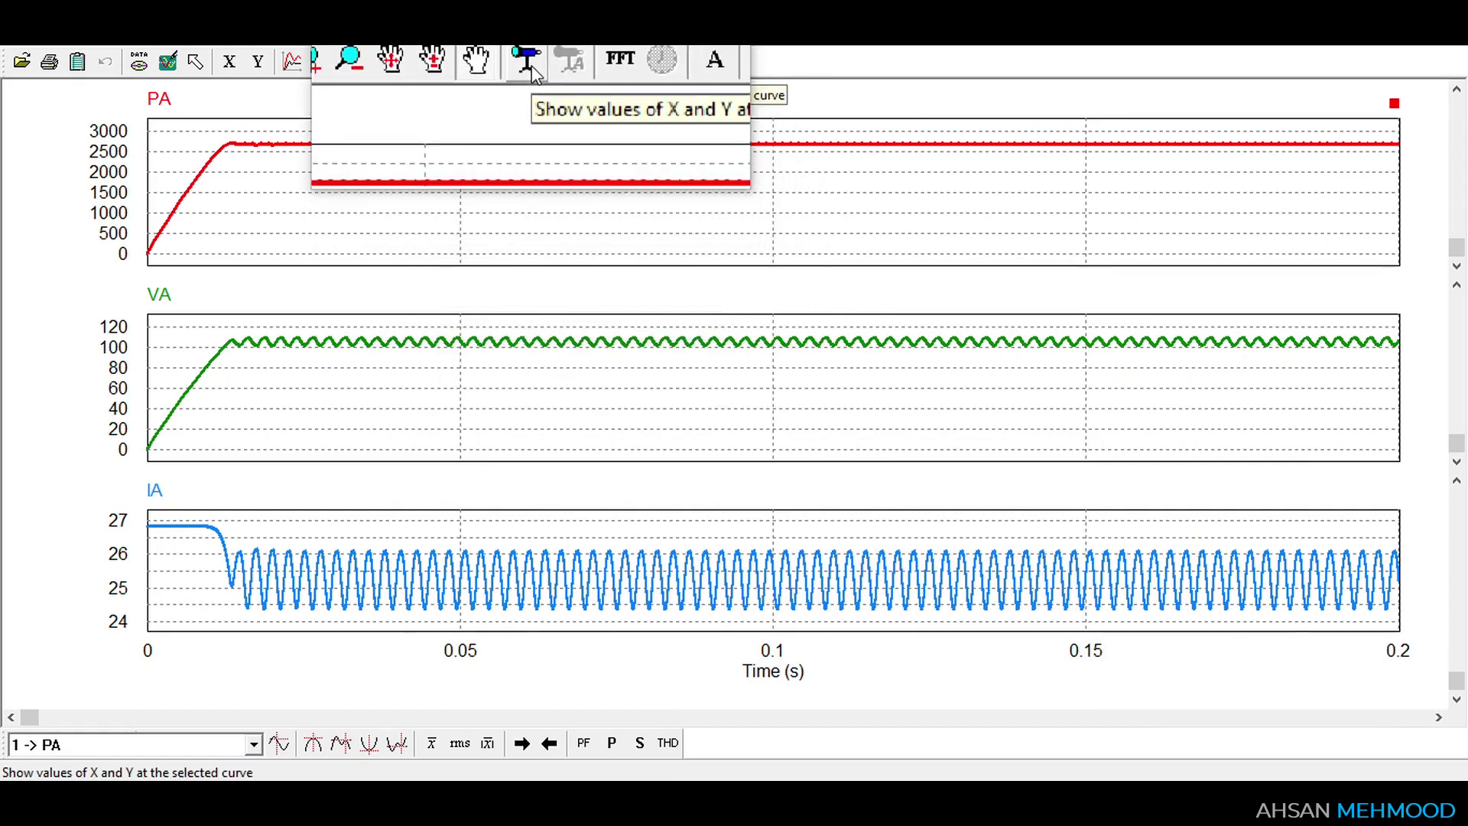
left_click(532, 65)
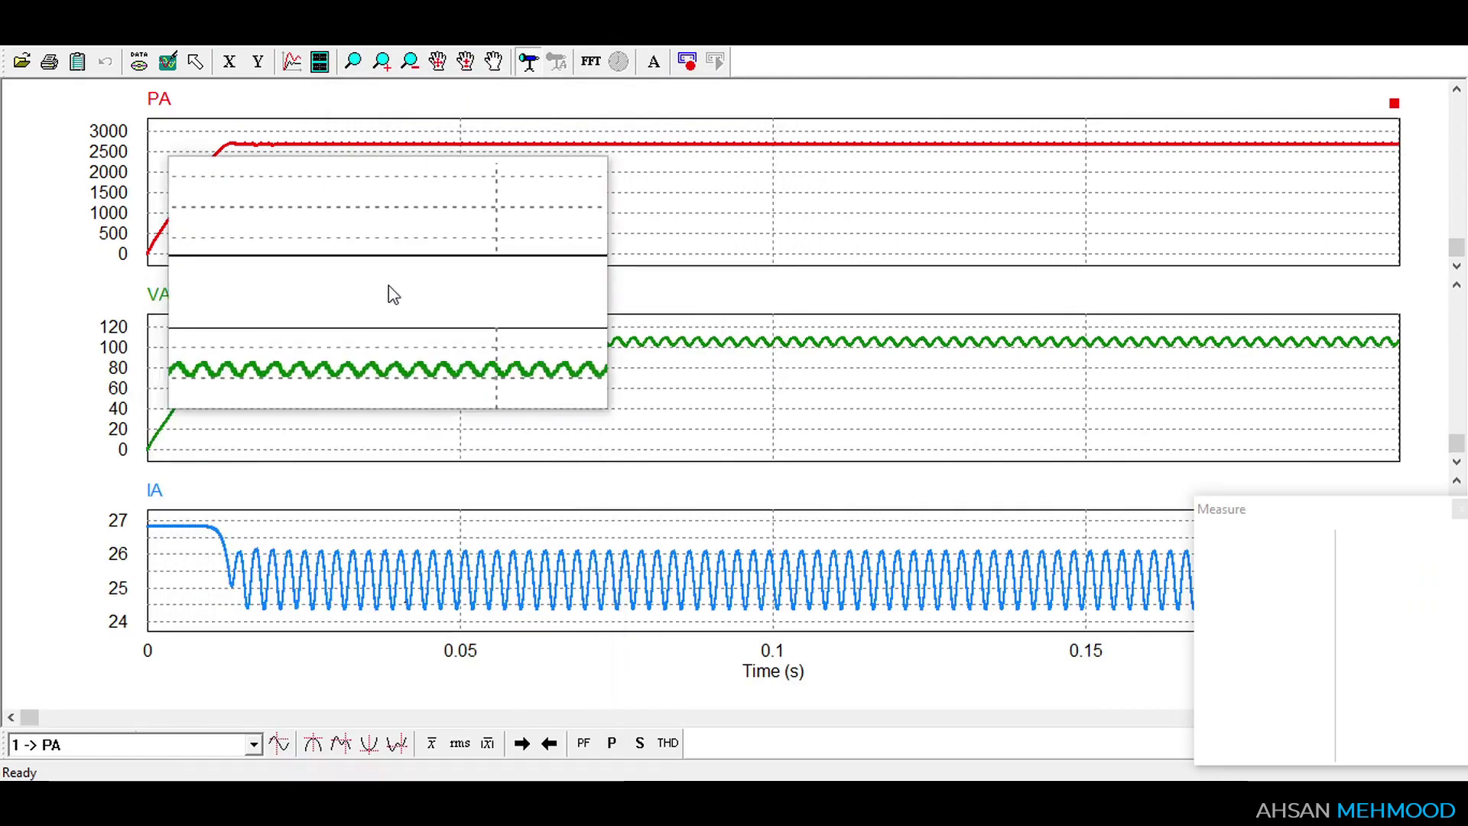
left_click_drag(394, 295, 403, 220)
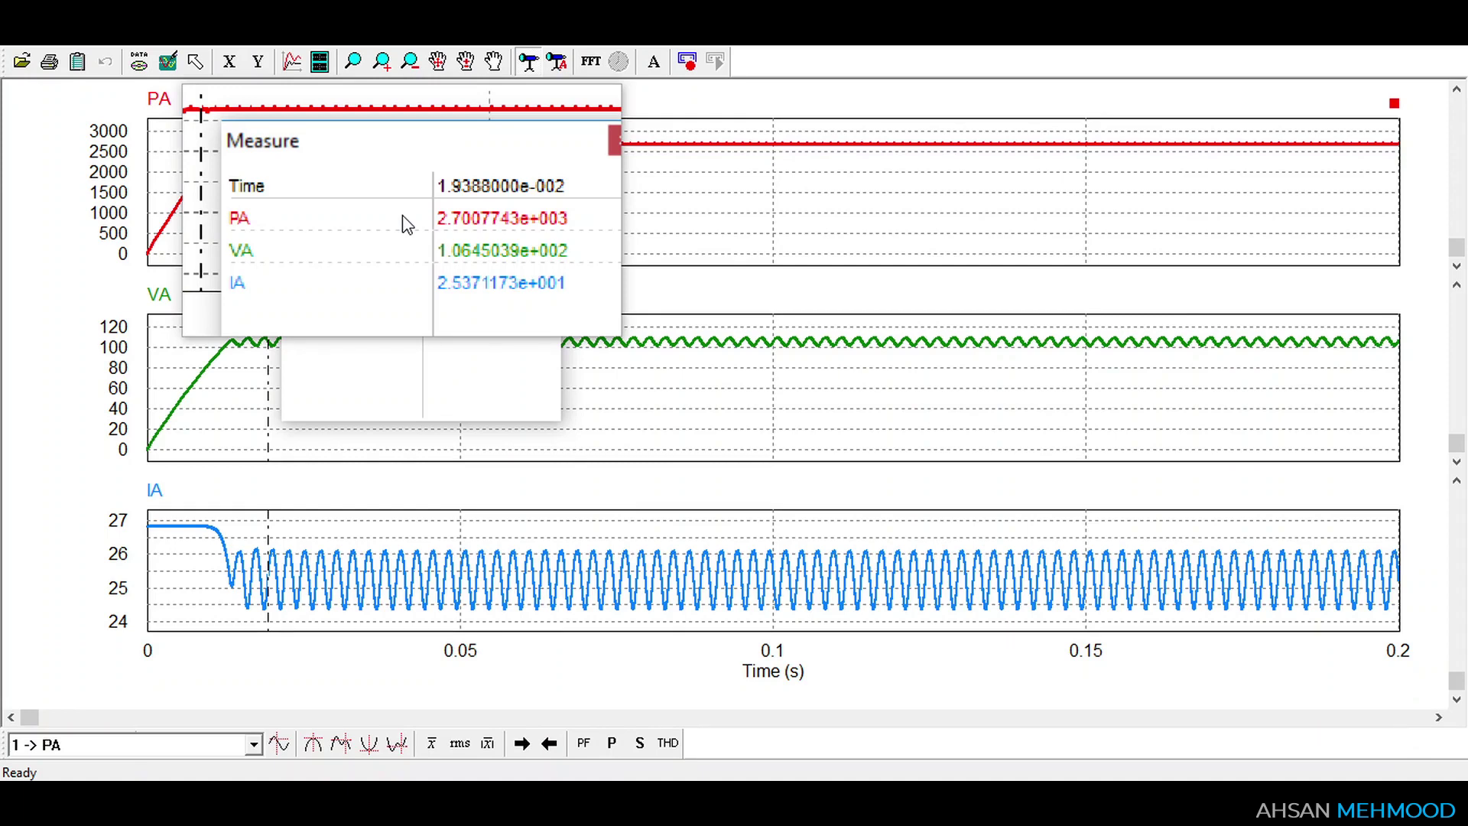
left_click(544, 165)
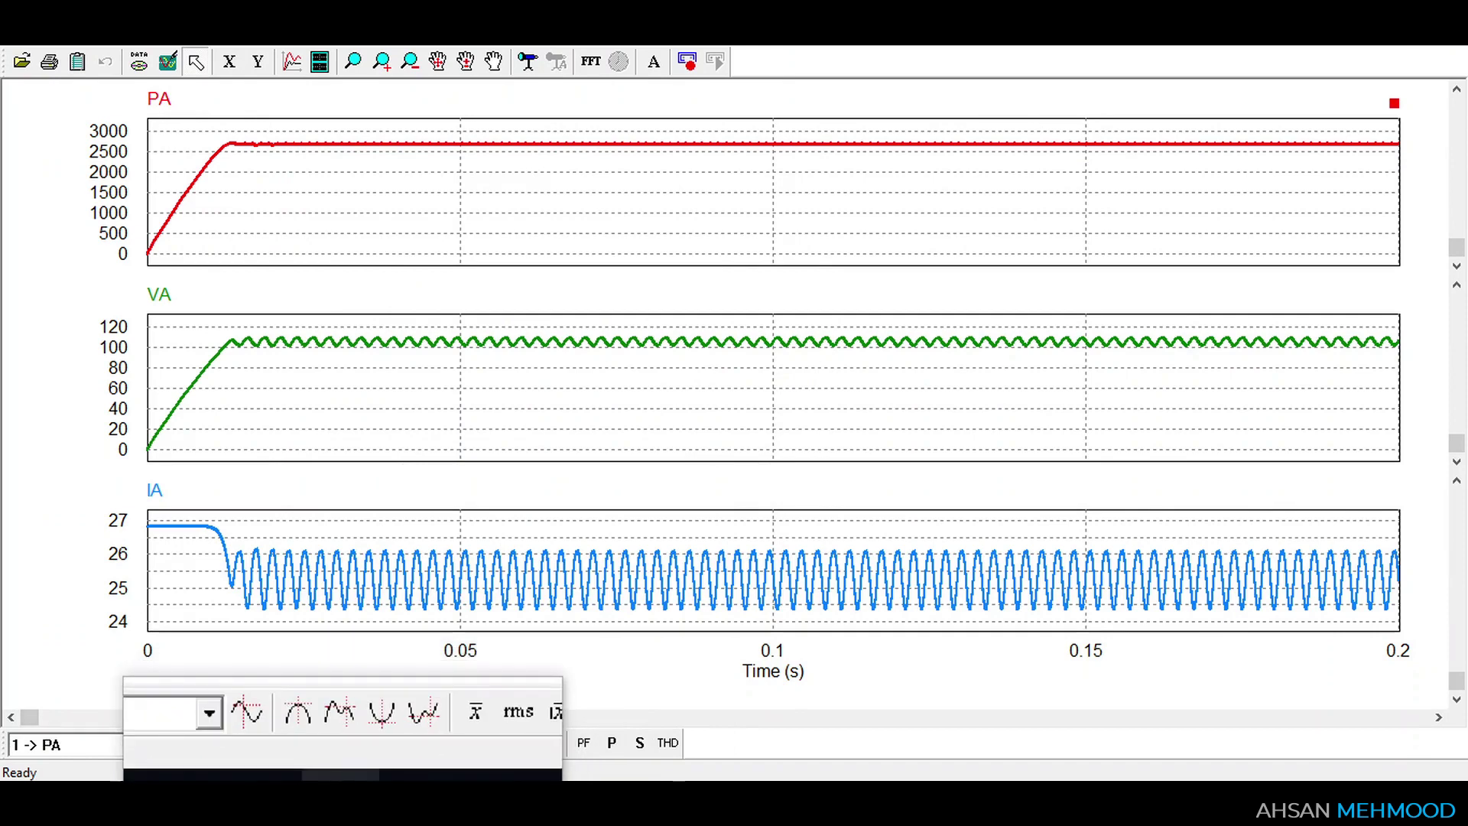
Switch back to PSIM, zoom out twice, and box-select the entire MPPT control circuit
left_click(345, 801)
left_click_drag(629, 560, 564, 66)
left_click(560, 68)
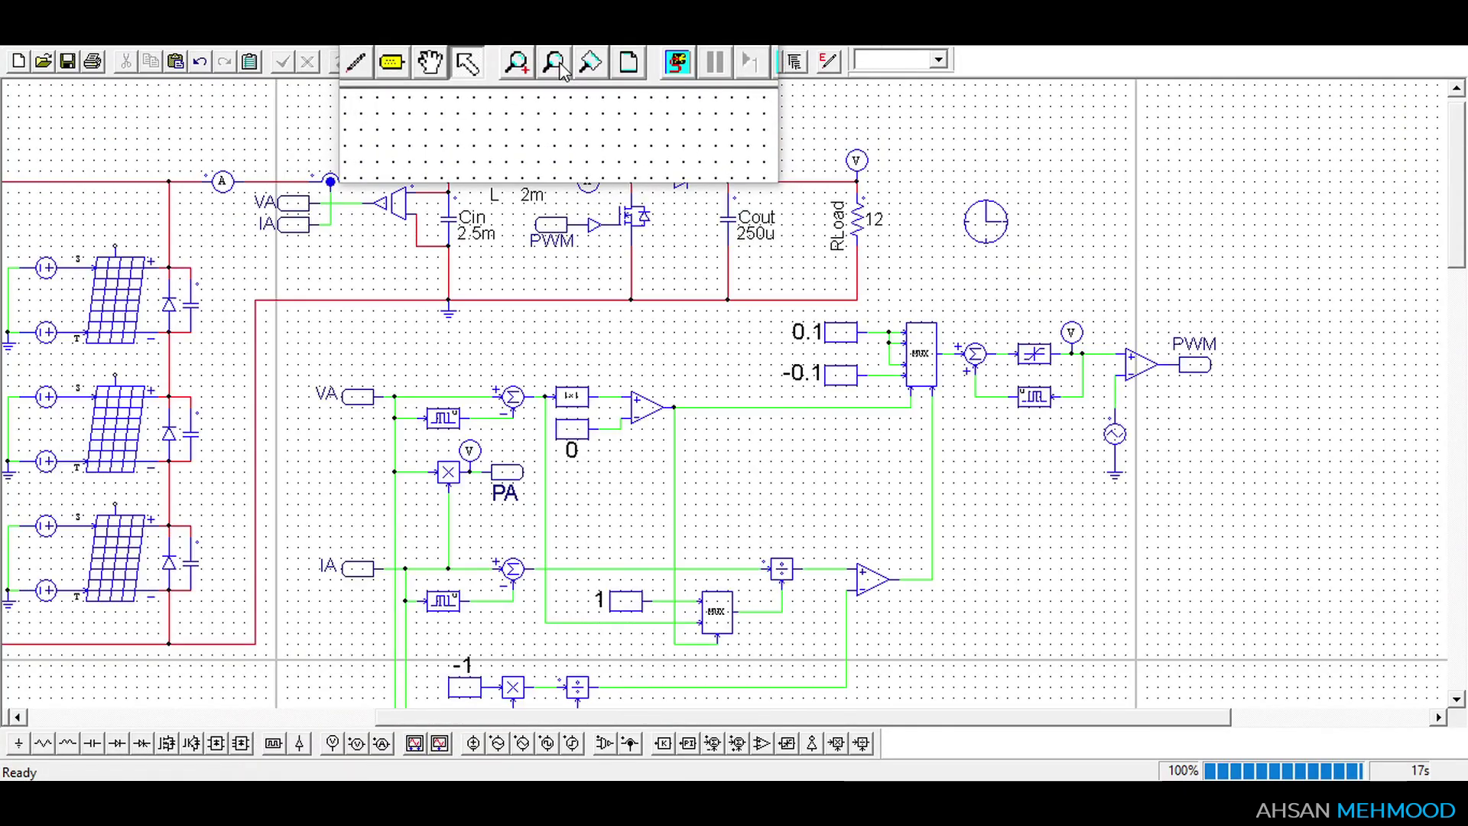
left_click(561, 67)
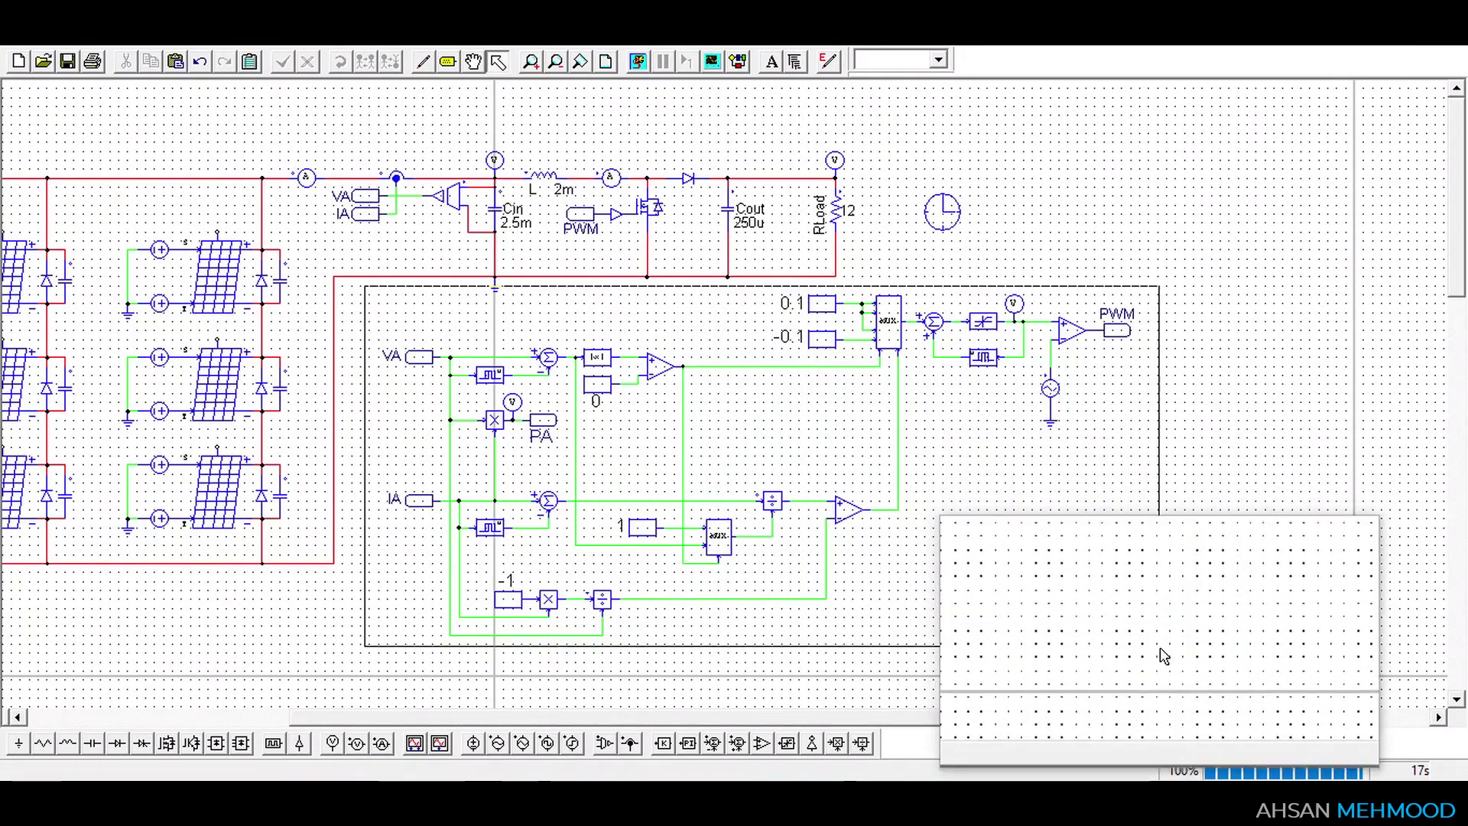
left_click_drag(1160, 649, 1161, 650)
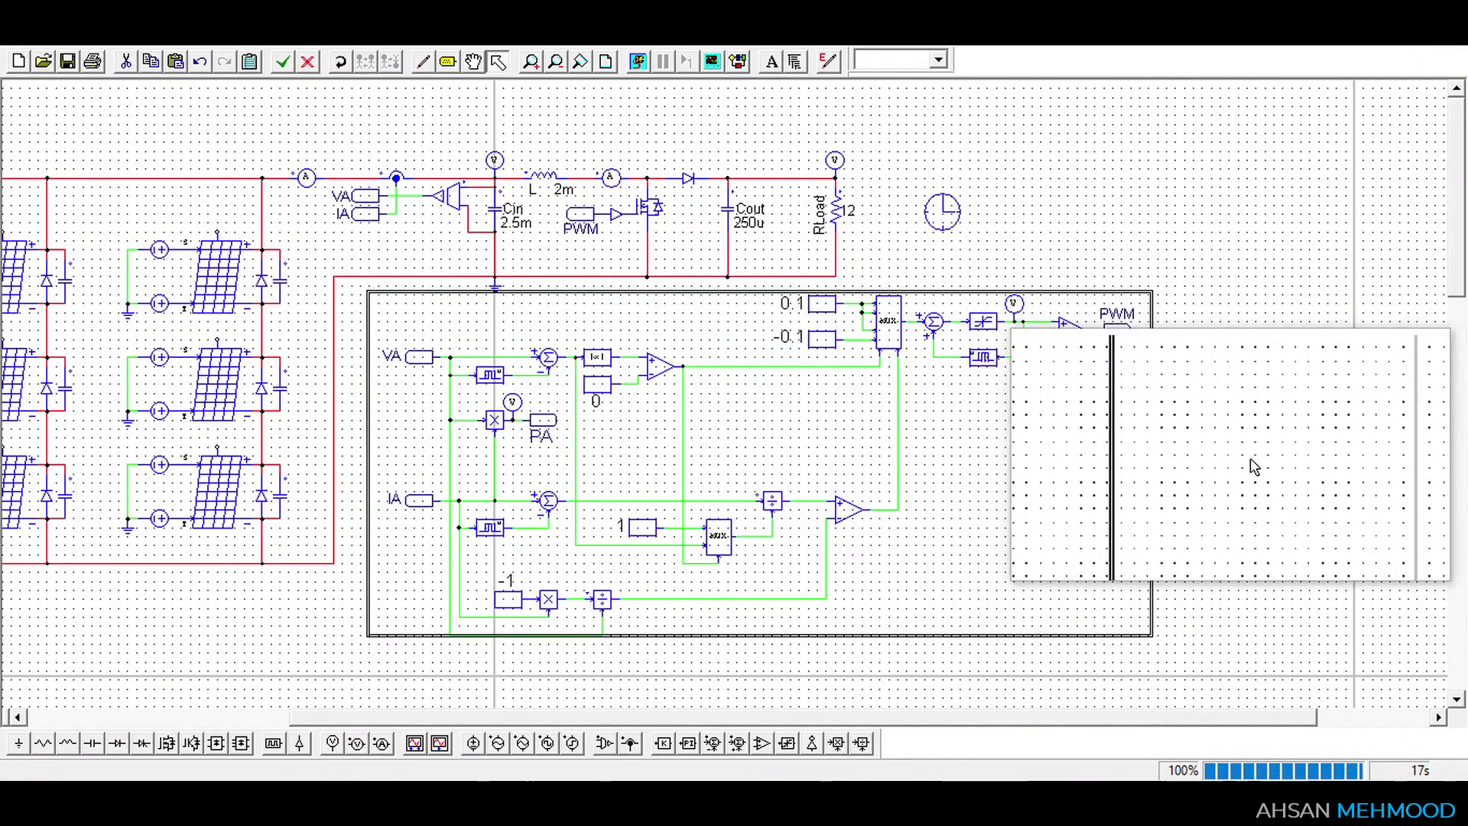